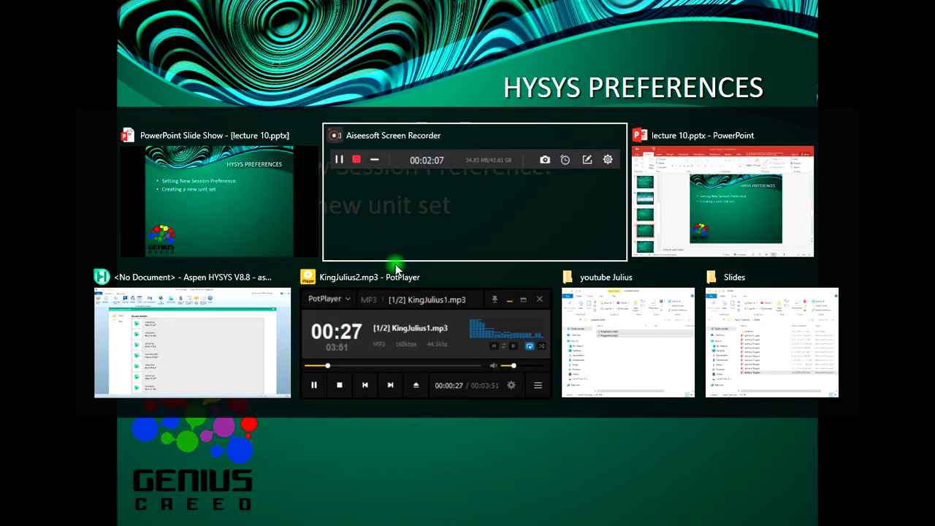
key("alt+Tab")
key("alt+Tab")
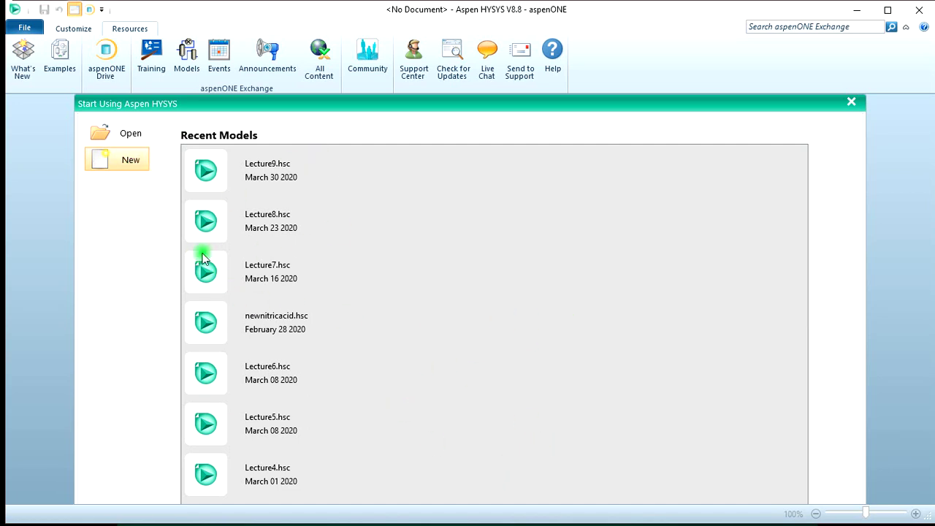
- Create a new Untitled simulation case and show the File backstage with Recent Models
left_click(141, 158)
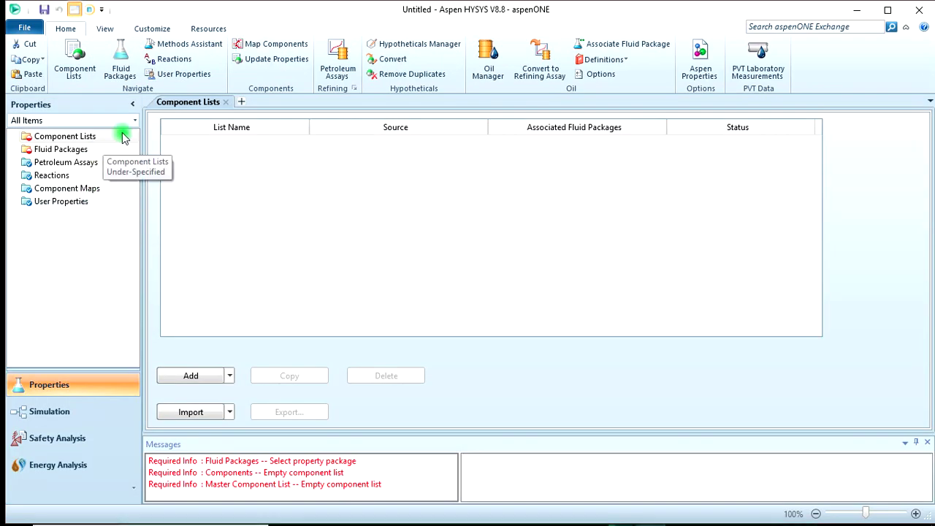
left_click(27, 28)
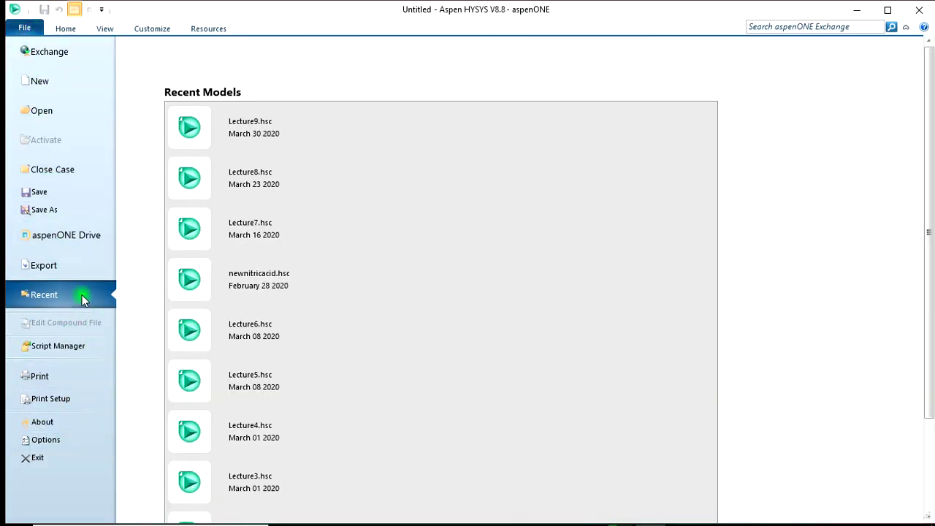
- Open the File > Options preferences at the Units Of Measure page
left_click(40, 442)
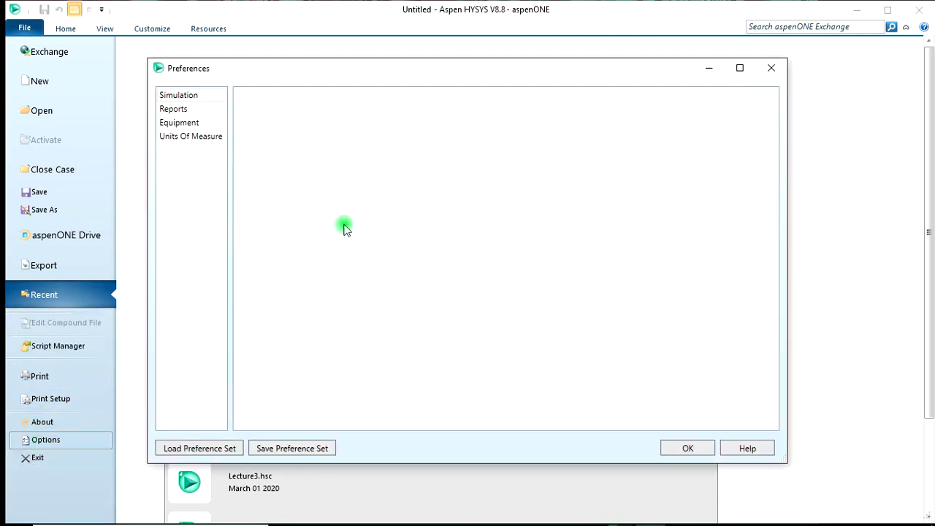
scroll(388, 153, "down", 7)
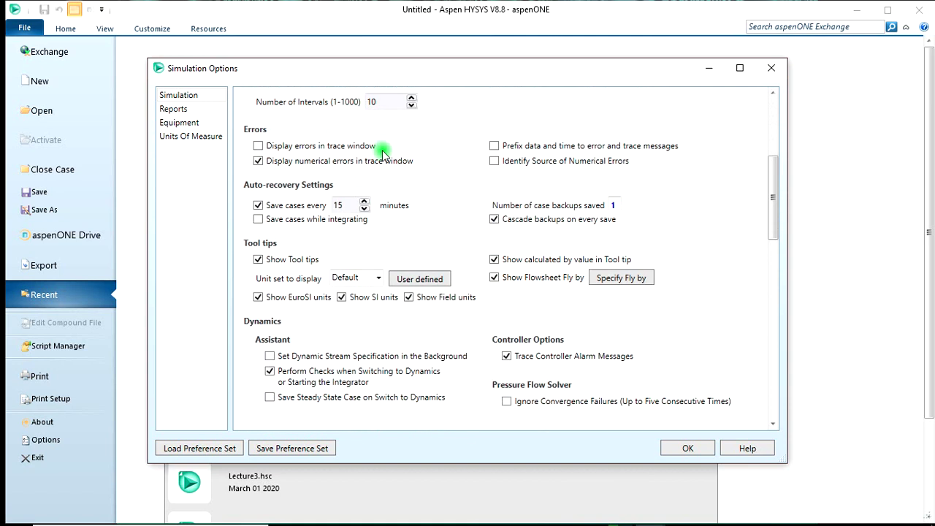
scroll(383, 154, "up", 3)
scroll(383, 154, "up", 4)
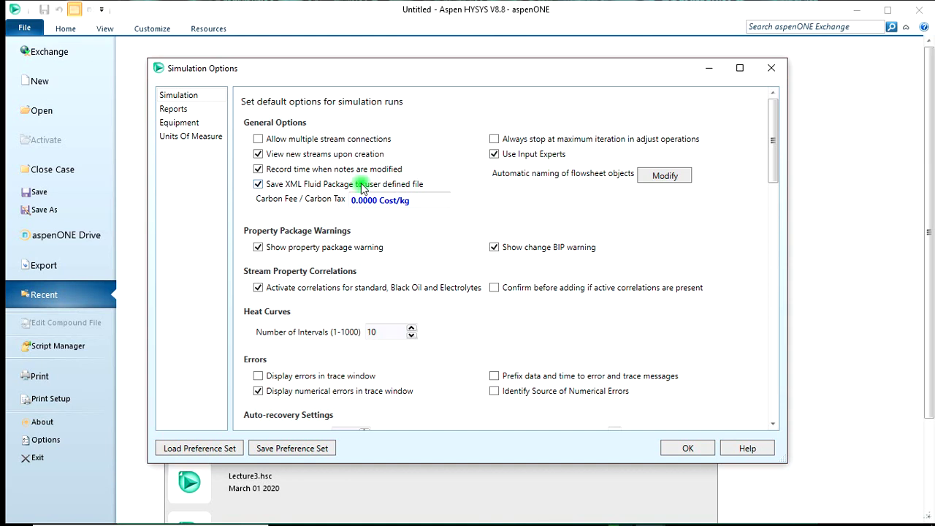
left_click(192, 138)
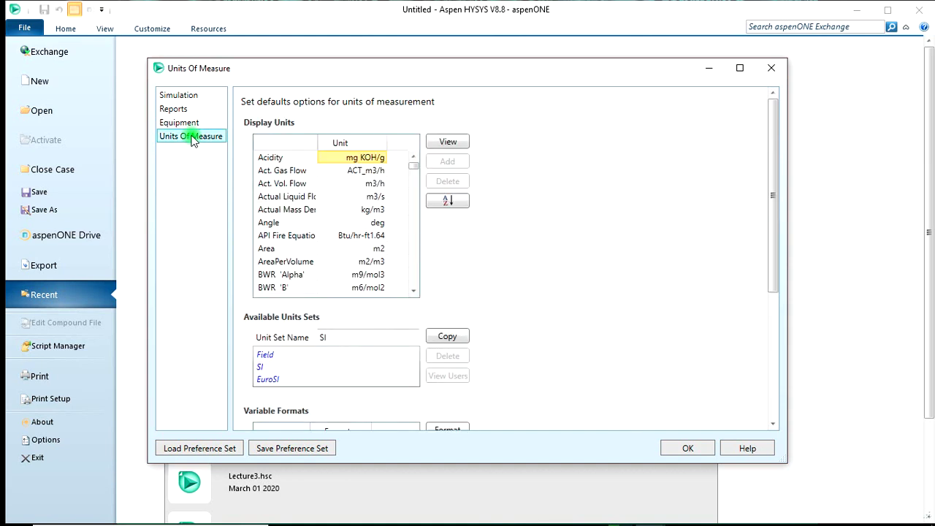
- Copy the Field unit set into a new unit set named 'field 1'
left_click(296, 358)
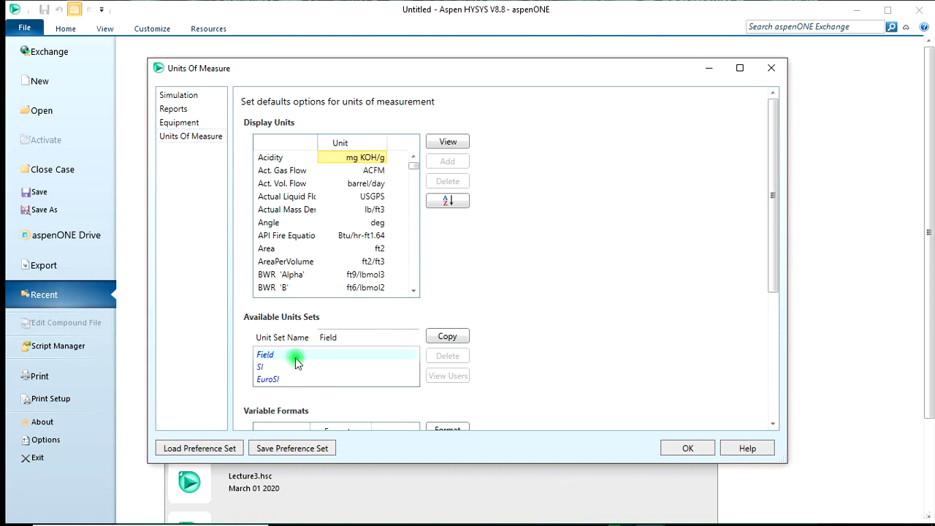
left_click(458, 342)
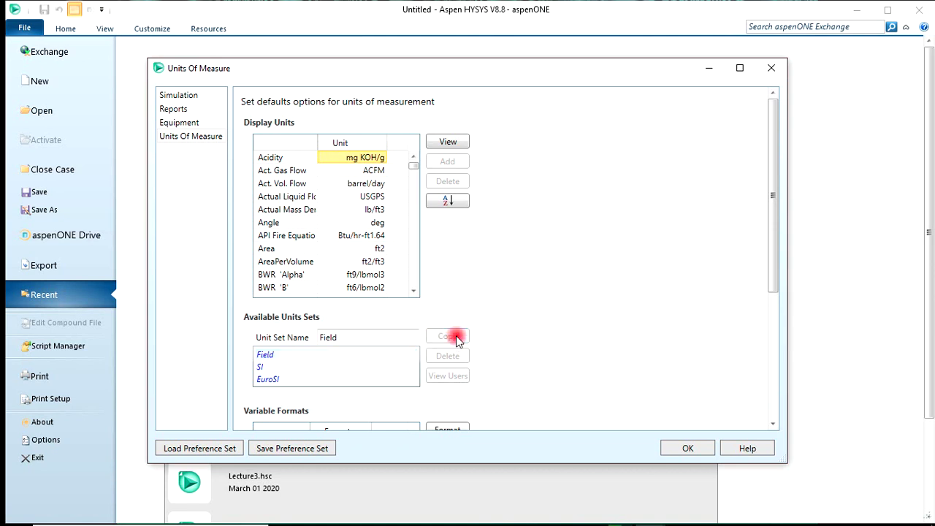
left_click(363, 337)
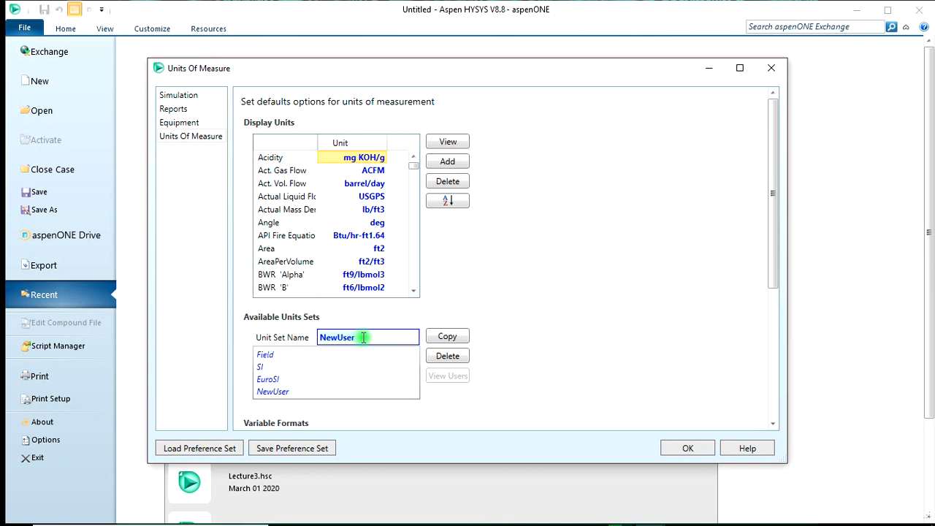
type("fie")
type("ld")
type(" Wh")
key("BackSpace")
key("BackSpace")
key("BackSpace")
type("1")
left_click(413, 179)
left_click_drag(415, 184, 415, 219)
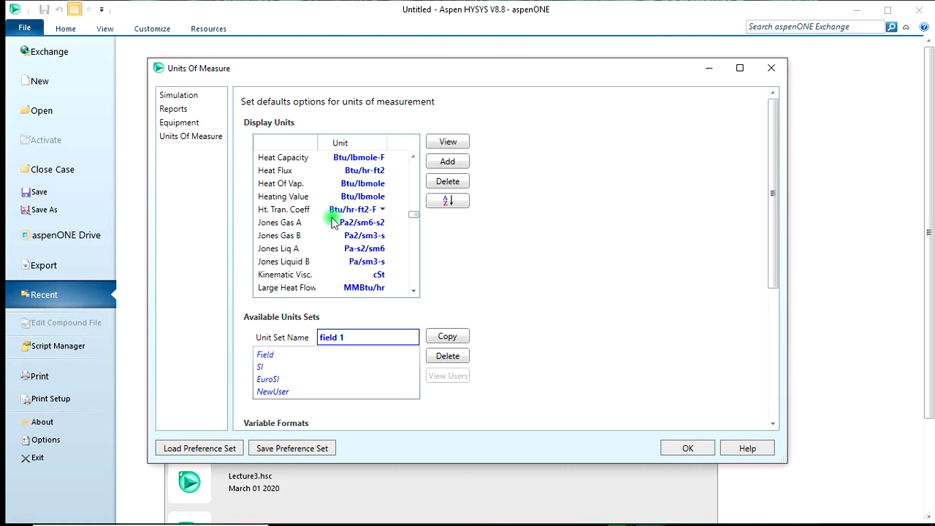
left_click(286, 236)
- In 'field 1', set Liq. Vol. Flow to USGPM, keep Mass as lb, and save the preference set
scroll(296, 250, "down", 2)
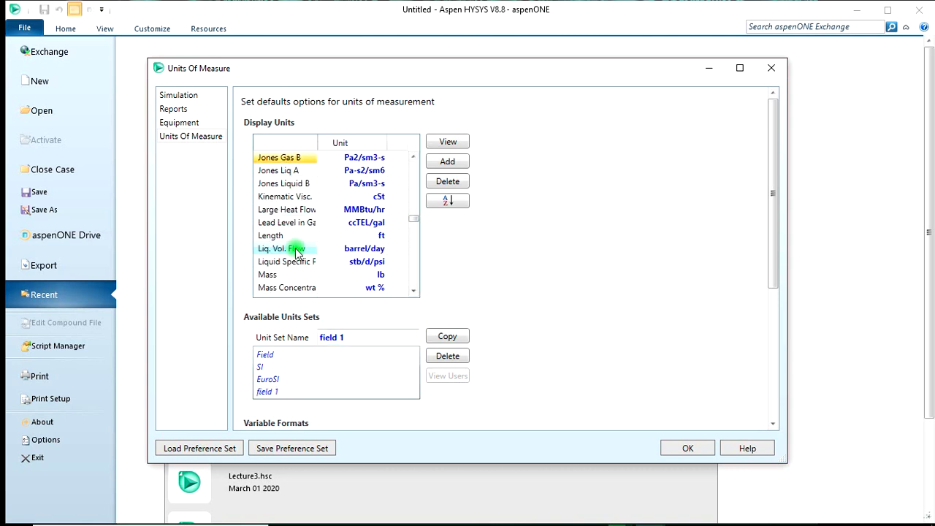
left_click(304, 248)
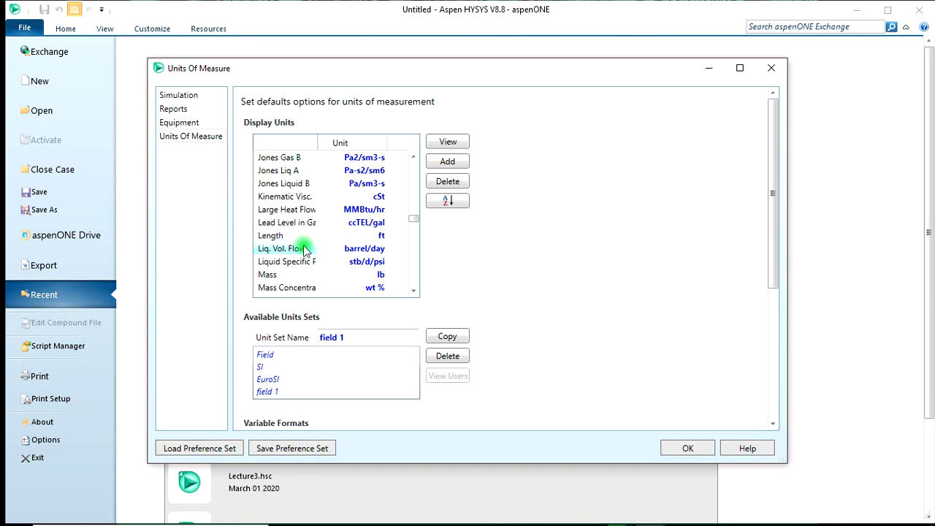
left_click(389, 250)
left_click(383, 250)
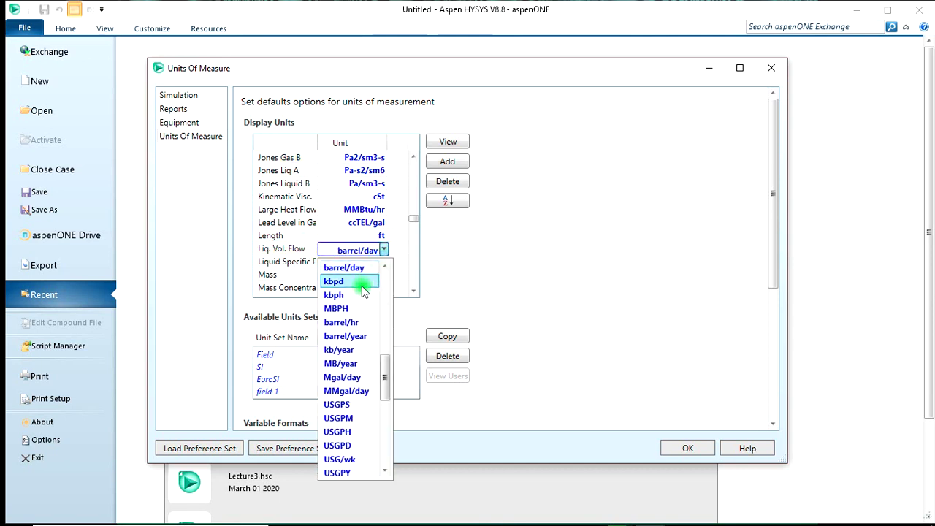
scroll(346, 325, "up", 3)
scroll(346, 325, "up", 1)
scroll(346, 326, "down", 6)
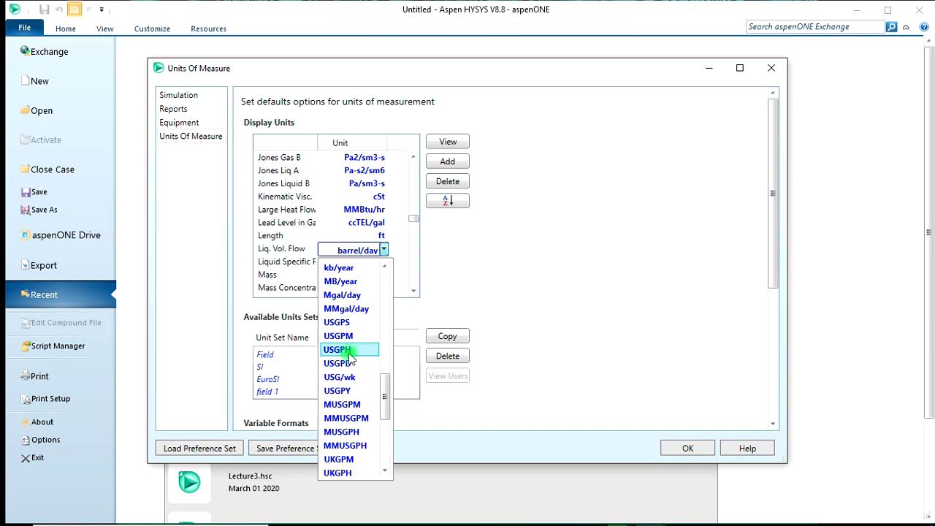
left_click(351, 339)
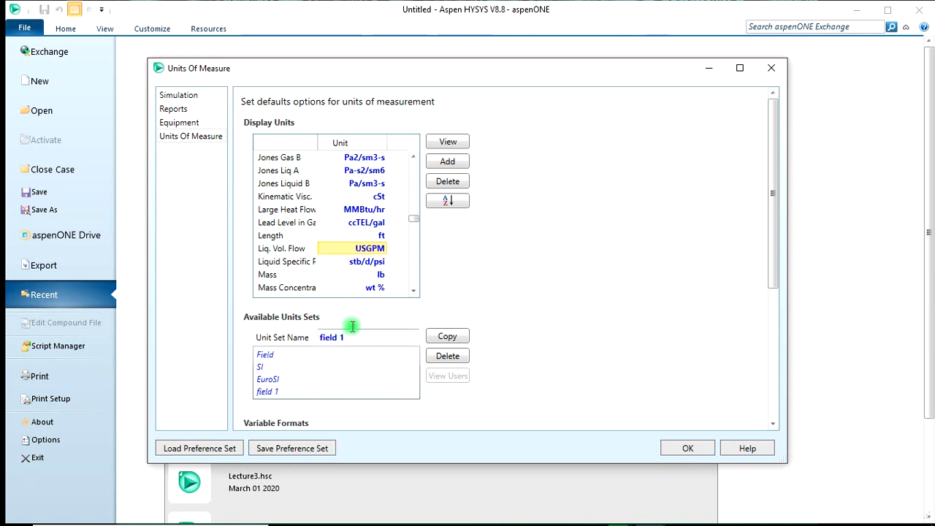
left_click(384, 276)
left_click(359, 298)
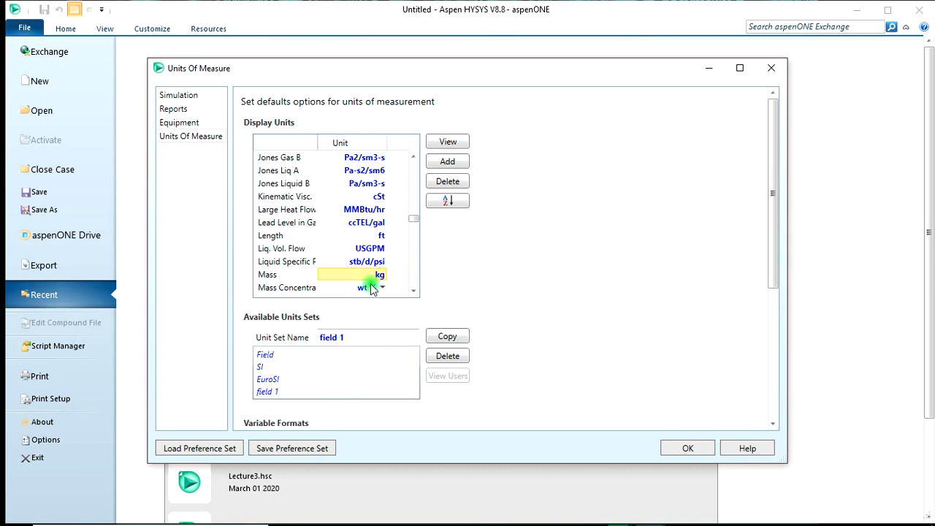
left_click(383, 275)
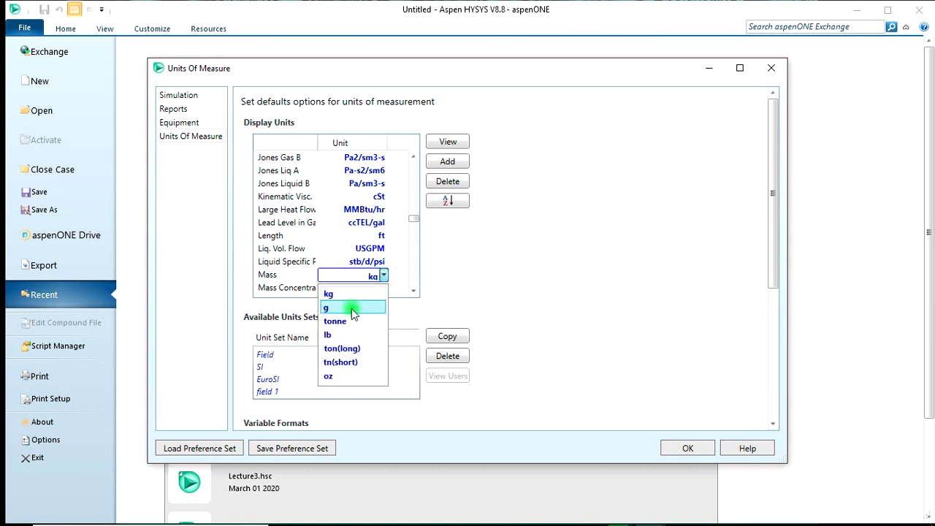
left_click(351, 334)
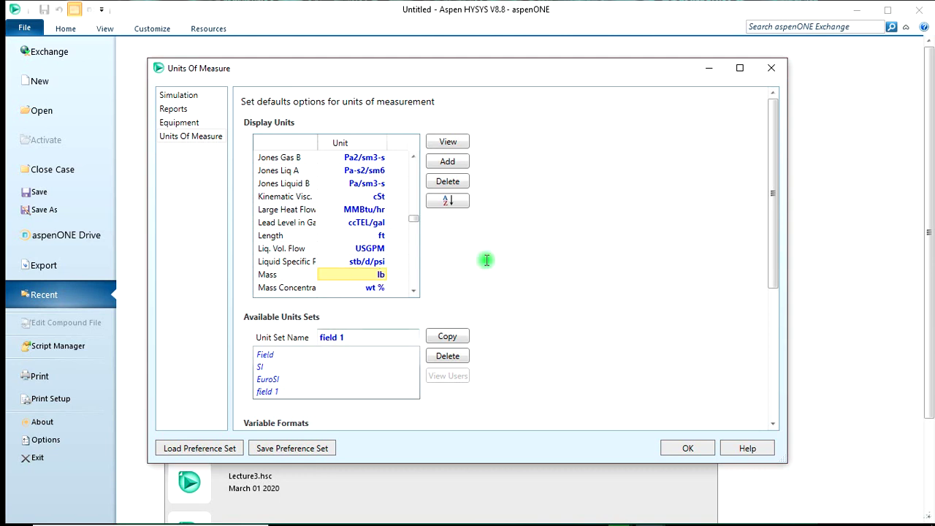
left_click(313, 451)
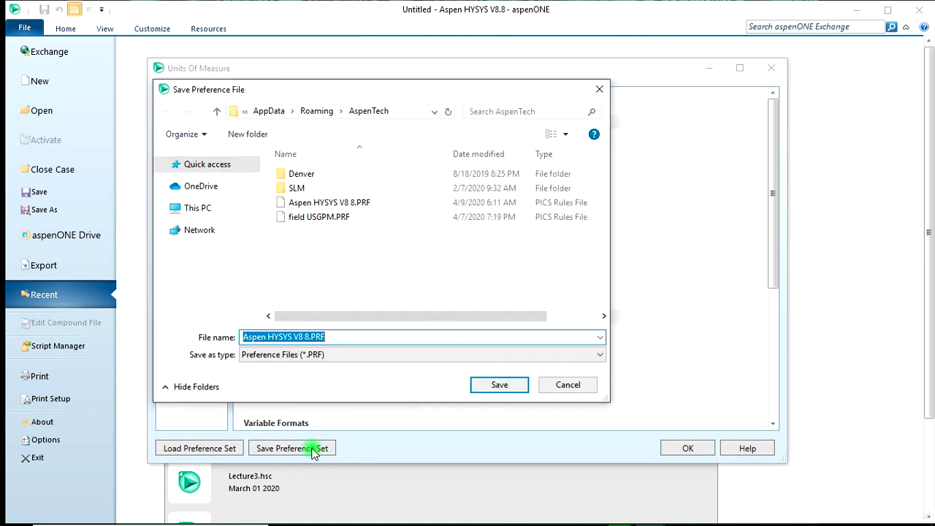
- Save the preference file as 'field 1.PRF' and close the preferences with OK
left_click(302, 337)
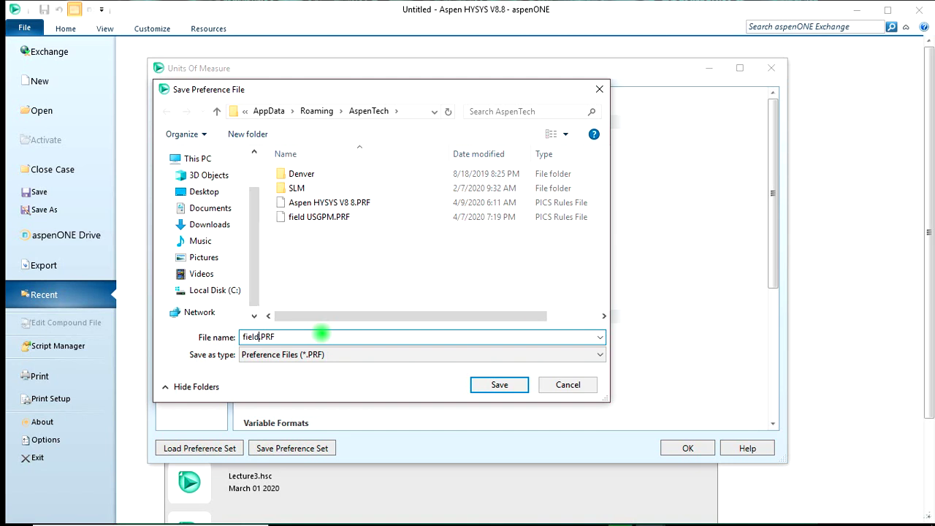
key("Return")
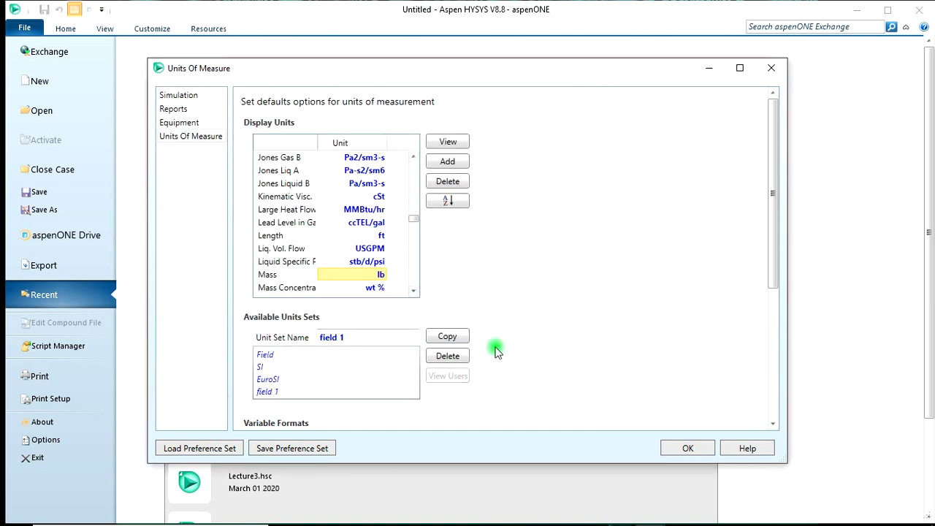
left_click(673, 451)
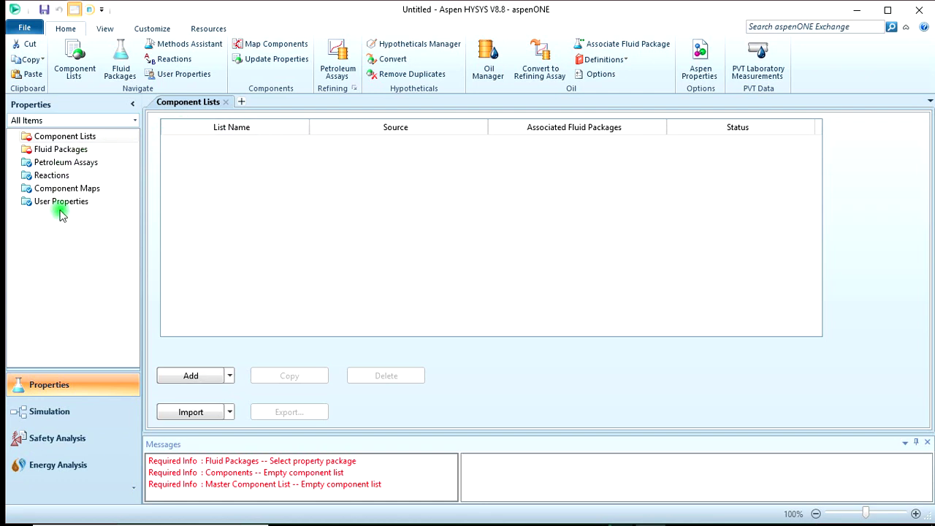
- Save the case as Lecture10.hsc in Desktop > Genius Creed Hysys Training
left_click(44, 9)
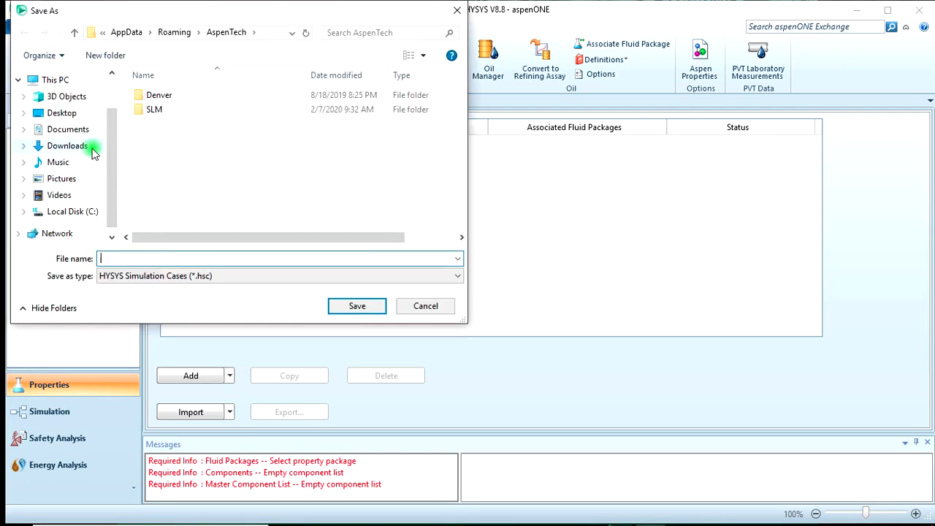
left_click(76, 114)
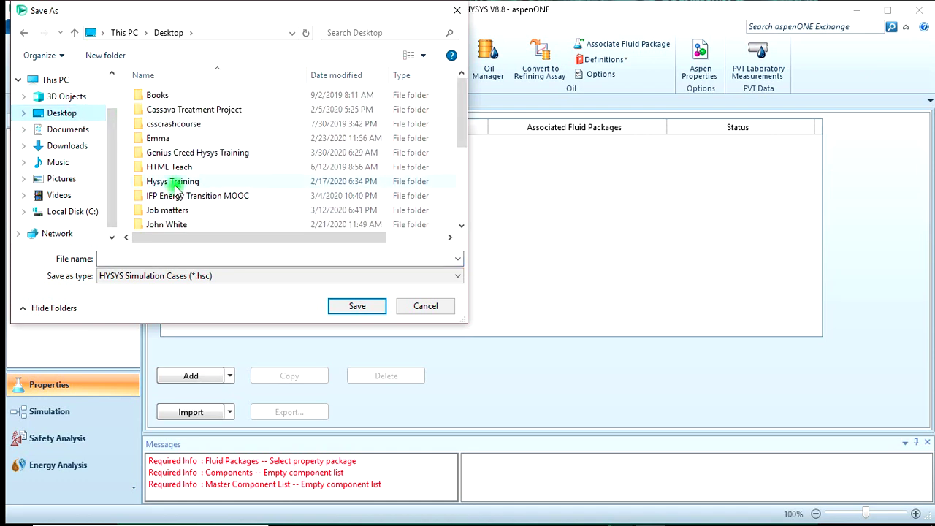
double_click(184, 153)
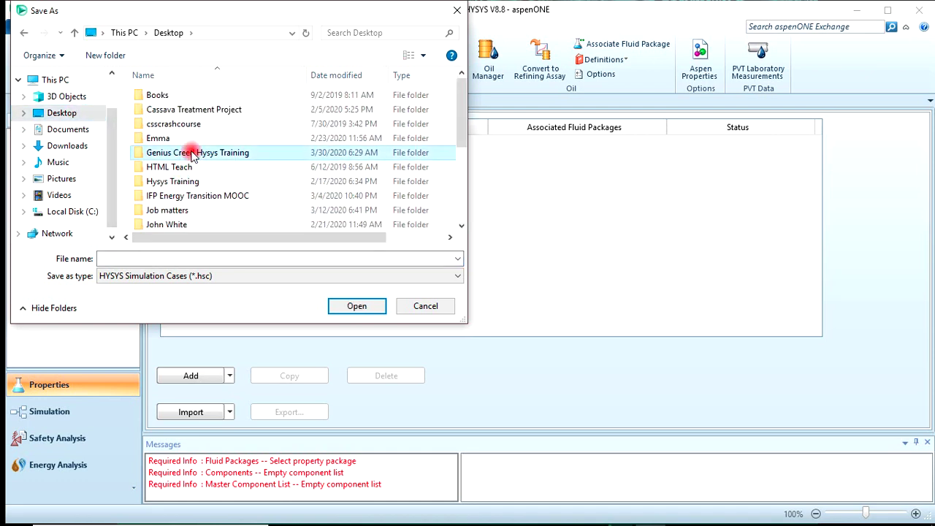
left_click(123, 258)
type("Lecture")
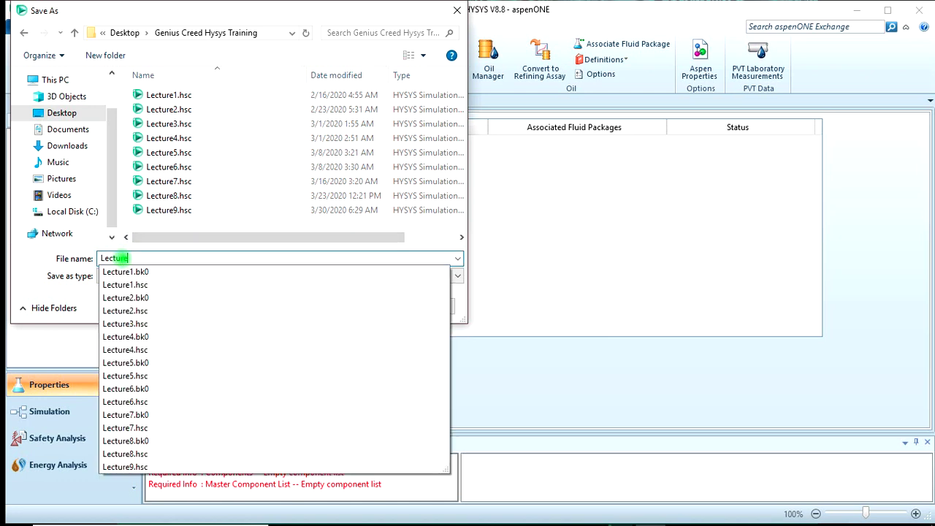
type("10")
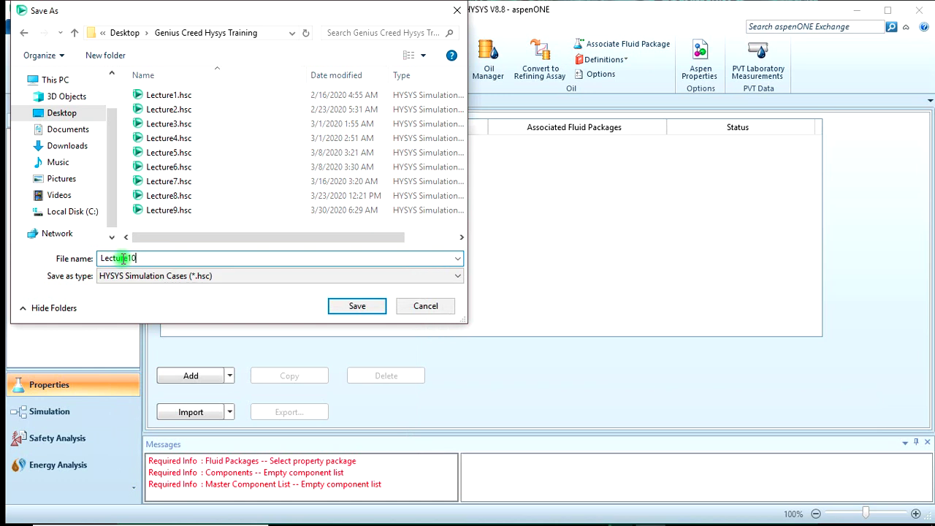
left_click(355, 306)
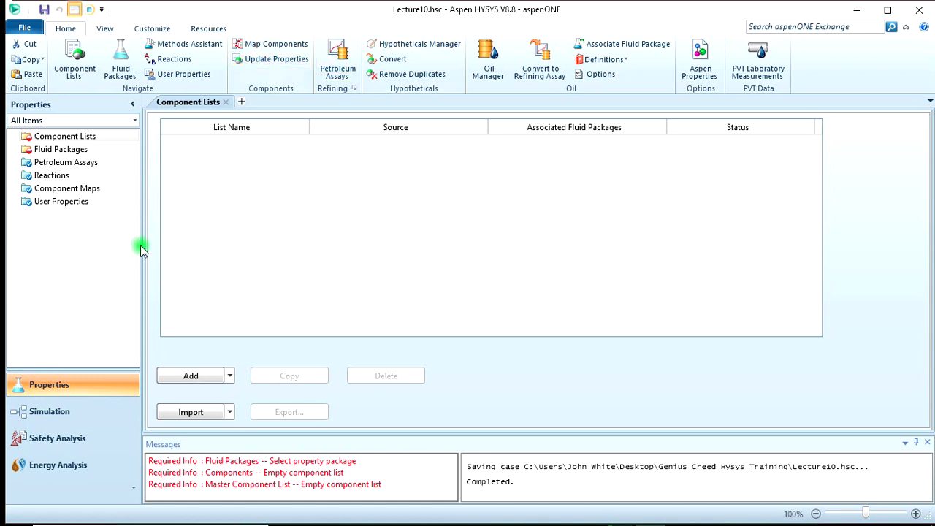
- Select the Component Lists node in the Lecture10 Properties navigation pane
mouse_move(468, 521)
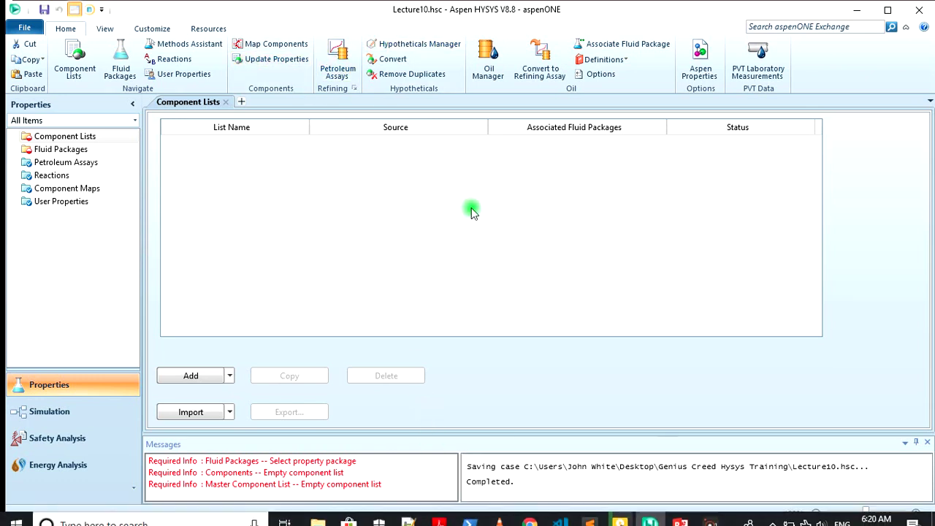
key("alt+Tab")
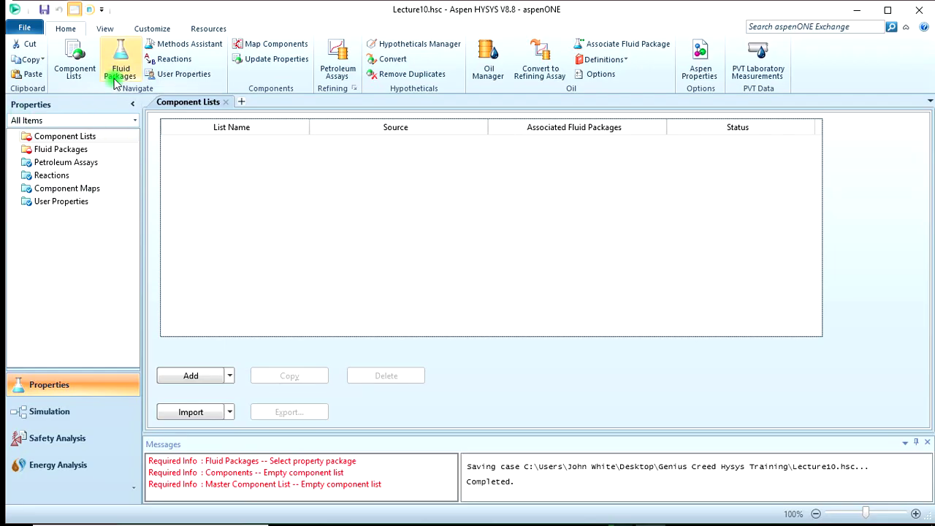
left_click(66, 138)
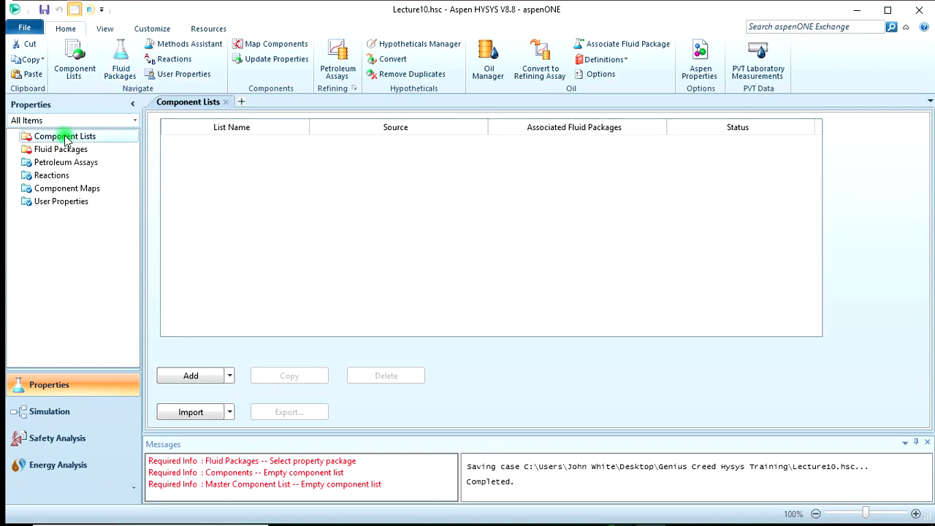
- Create a new component list and add H2O found by searching 'water'
left_click(191, 377)
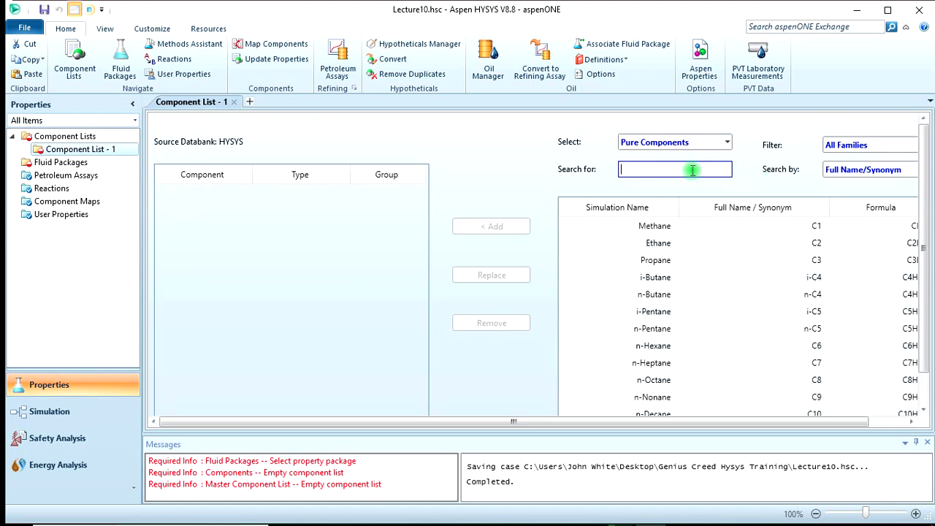
type("water")
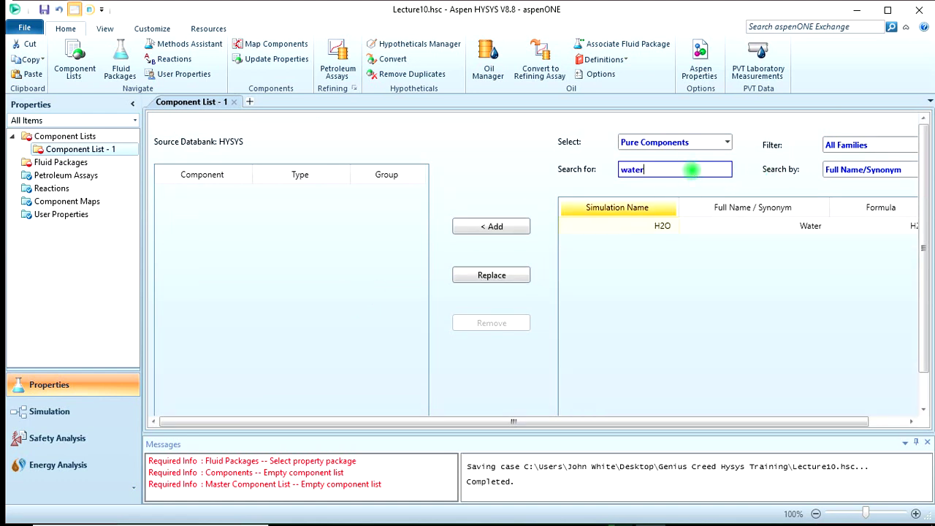
left_click(660, 226)
left_click(647, 169)
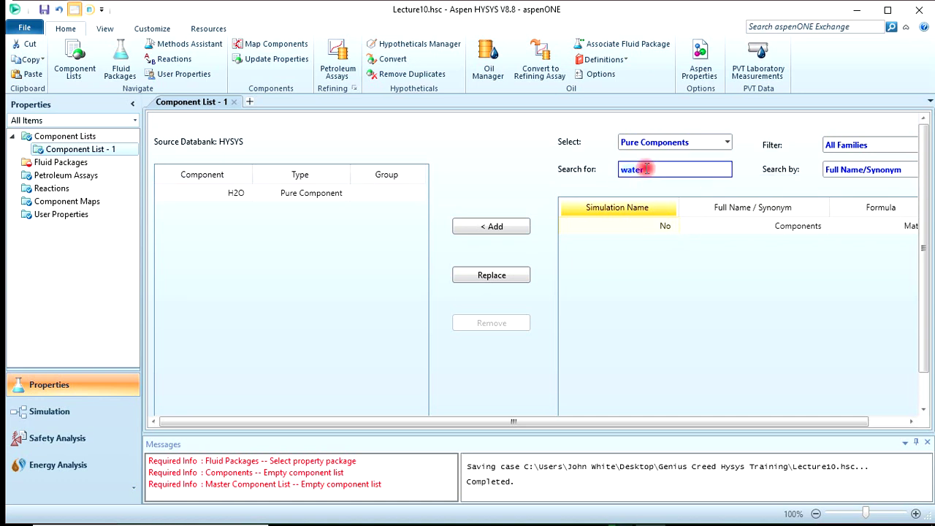
- Search 'propylene' and add 12-C3diol and 12C3Oxide to the list
type("prop")
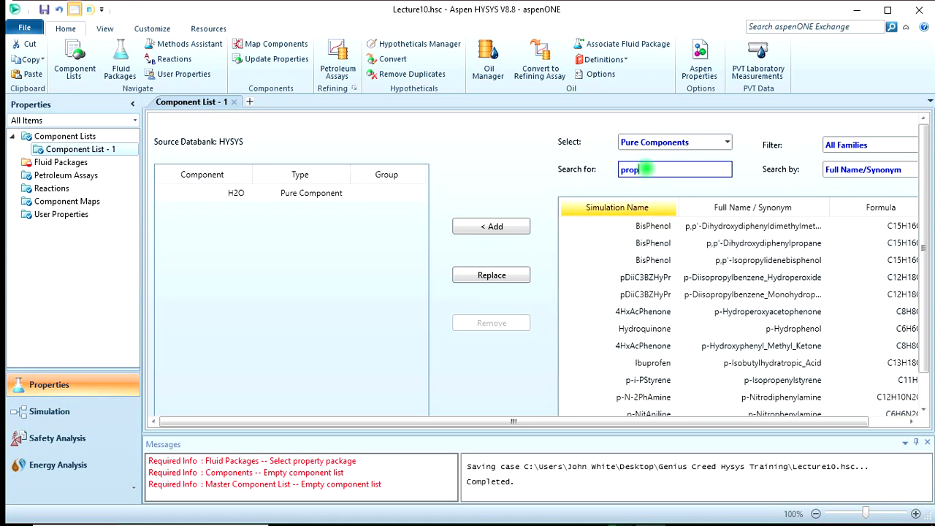
type("ylene")
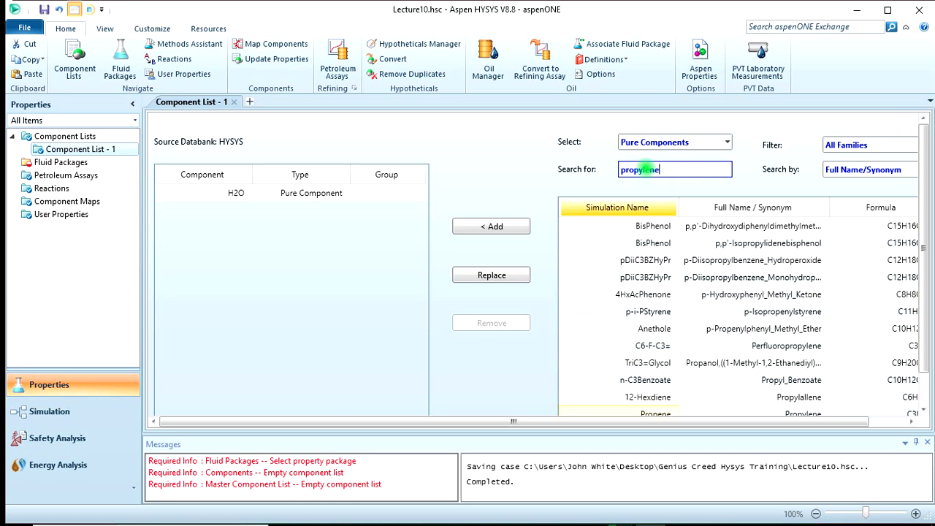
scroll(661, 219, "down", 2)
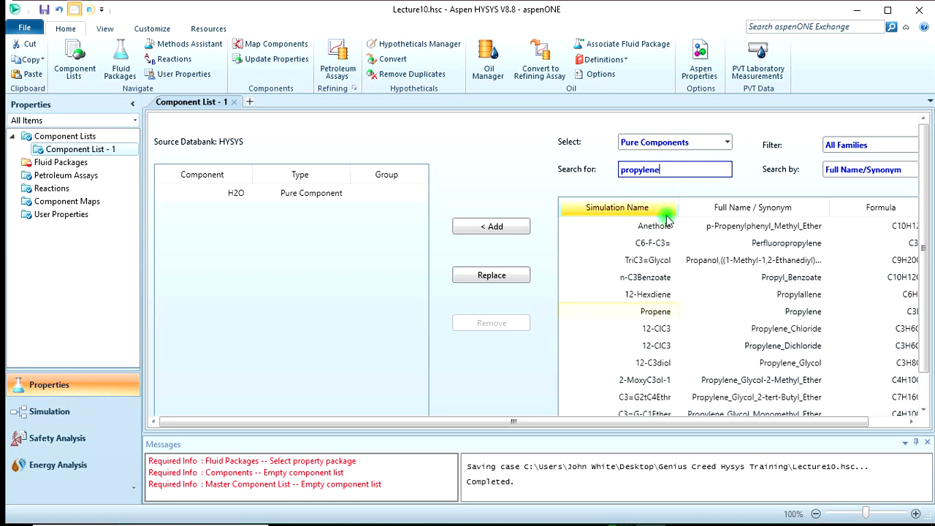
double_click(725, 368)
scroll(725, 366, "down", 2)
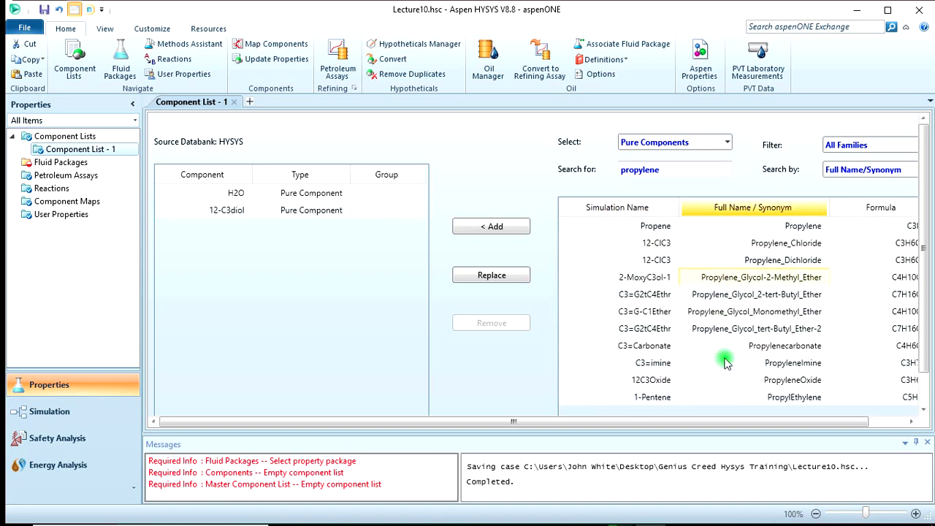
double_click(725, 382)
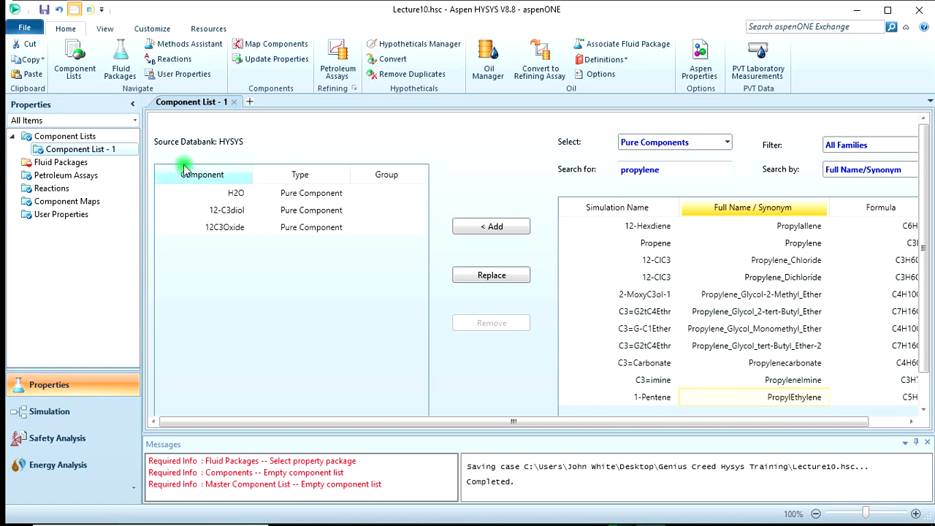
left_click(67, 164)
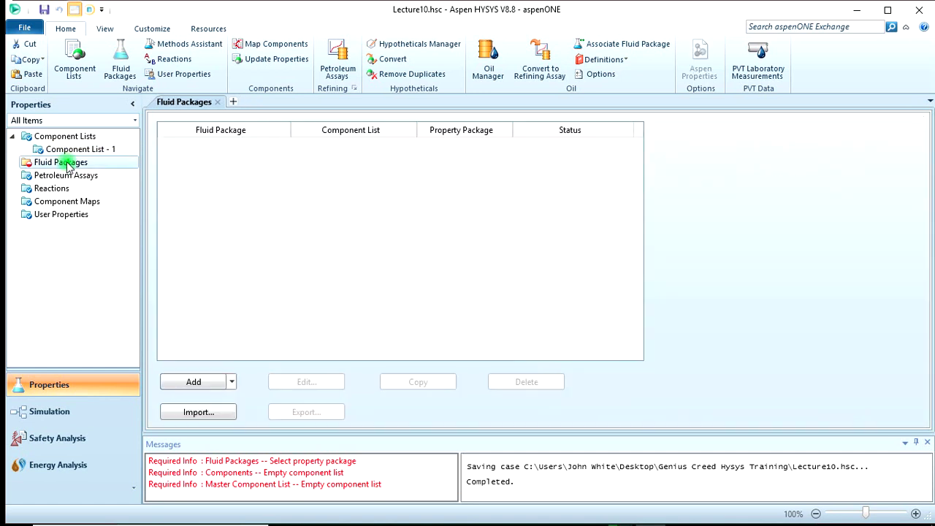
- Add a UNIQUAC fluid package and estimate its unknown binary coefficients only
left_click(193, 382)
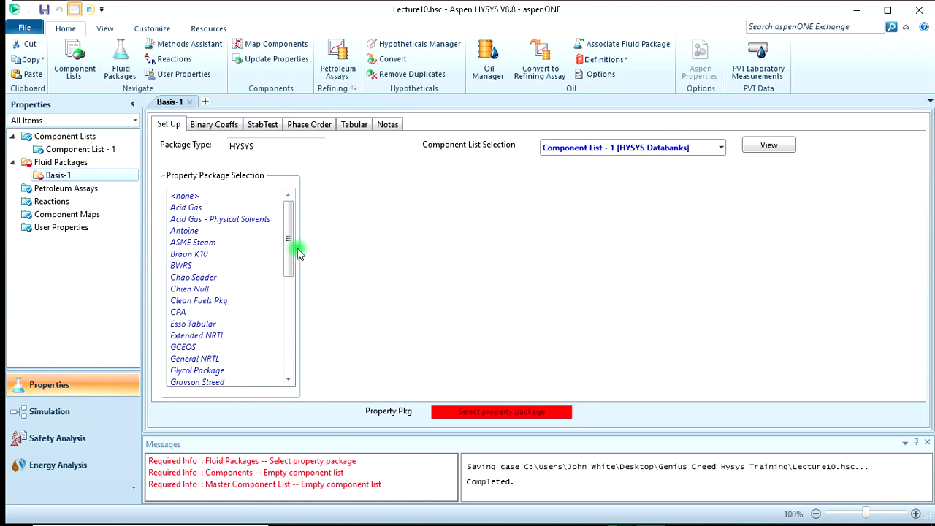
left_click_drag(289, 242, 287, 352)
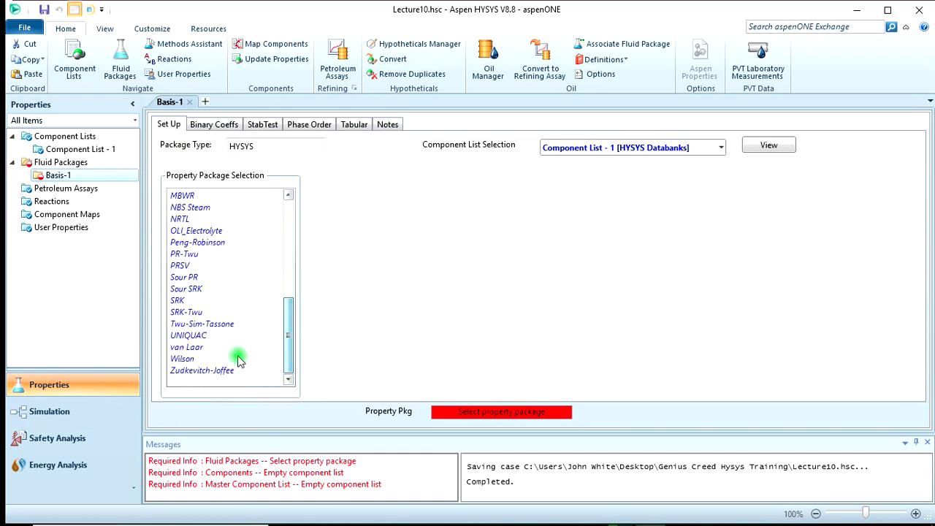
left_click(200, 337)
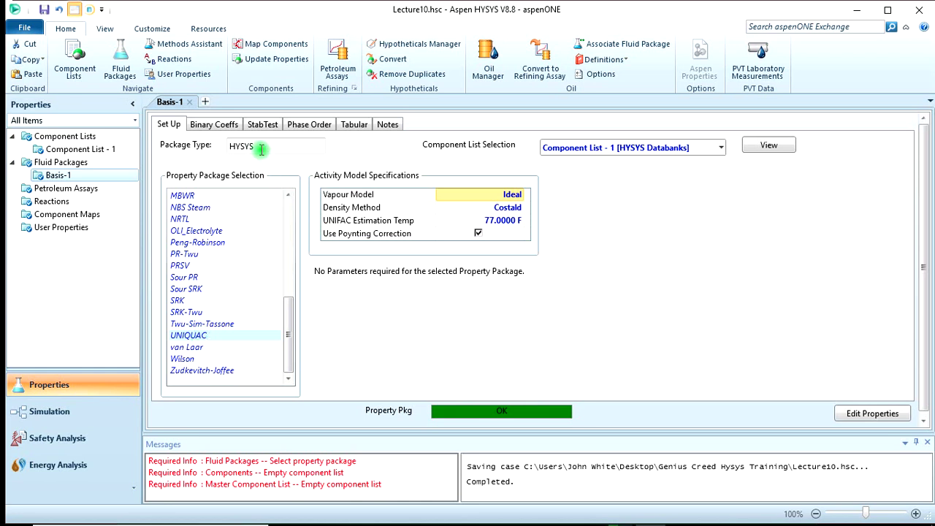
left_click(219, 125)
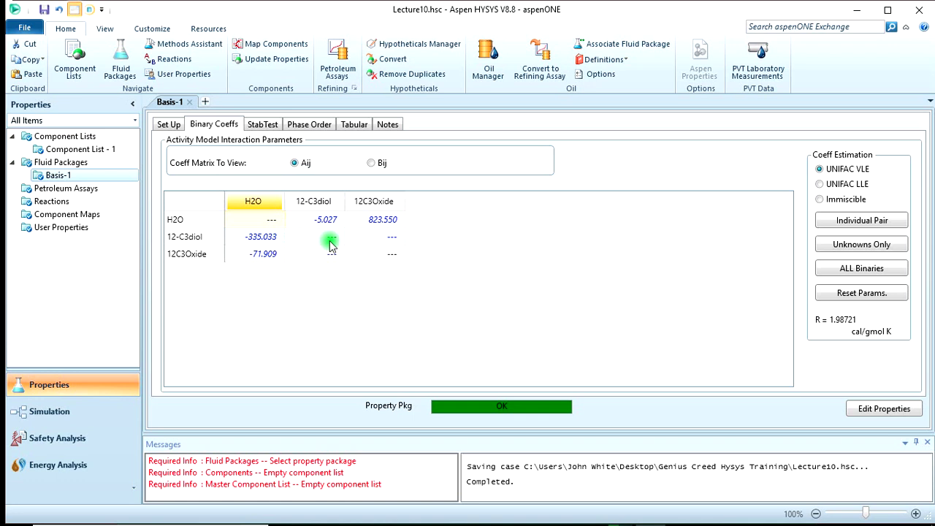
left_click(875, 248)
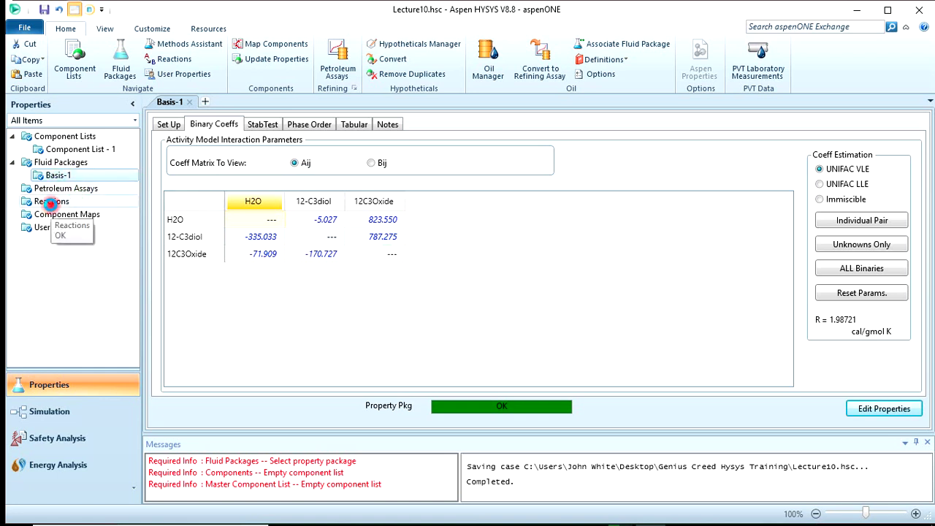
- Add reaction set Set-1 with a Kinetic reaction Rxn-1, then open Rxn-1
left_click(51, 202)
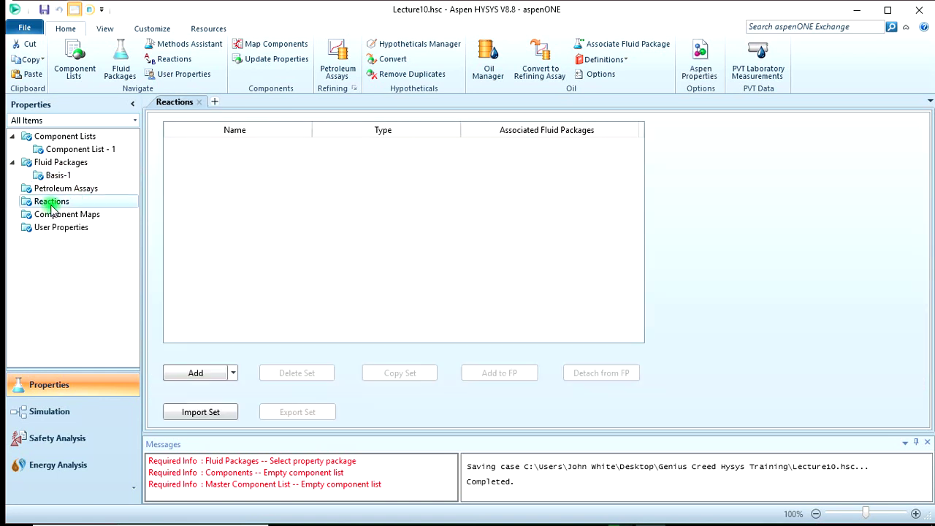
left_click(211, 372)
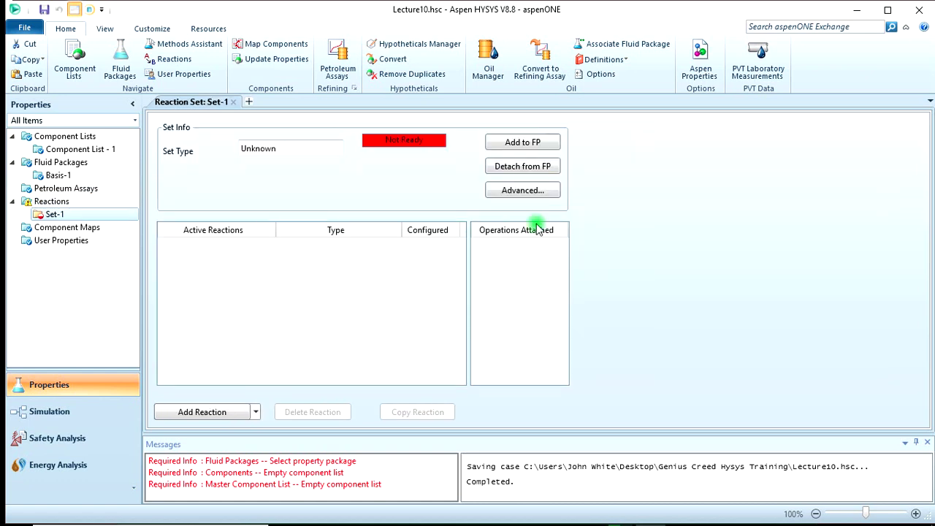
left_click(219, 414)
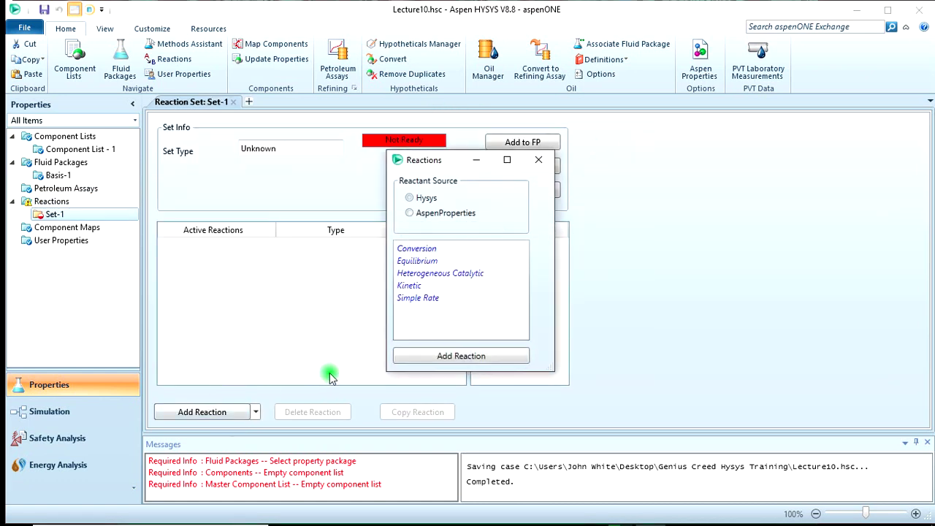
left_click(413, 288)
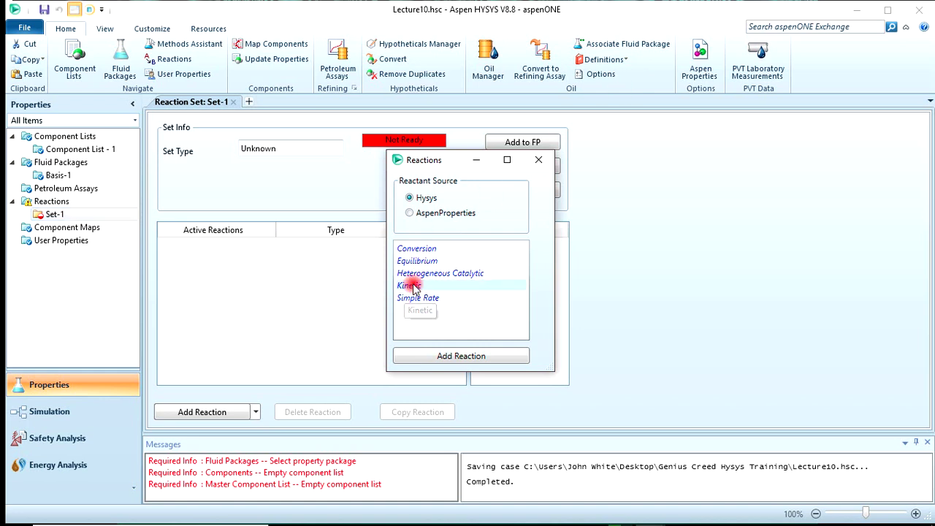
left_click(463, 360)
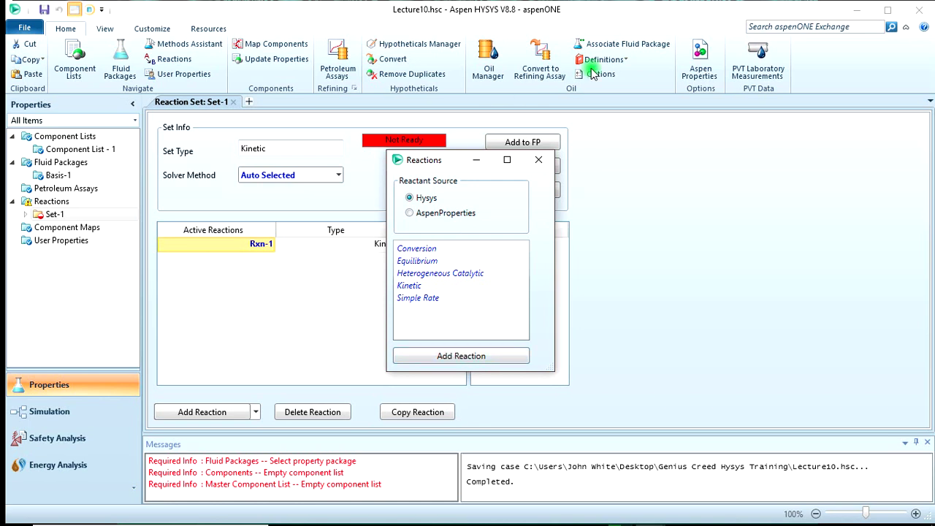
left_click(539, 159)
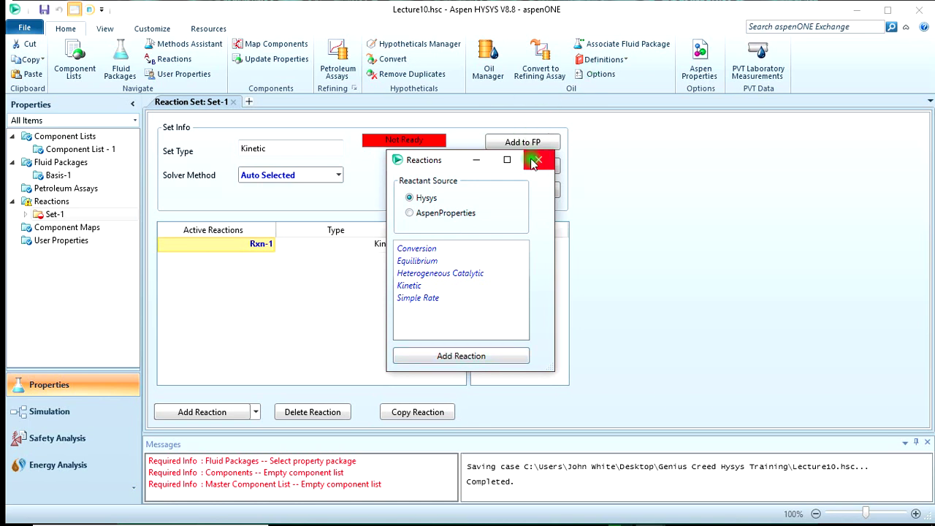
double_click(226, 242)
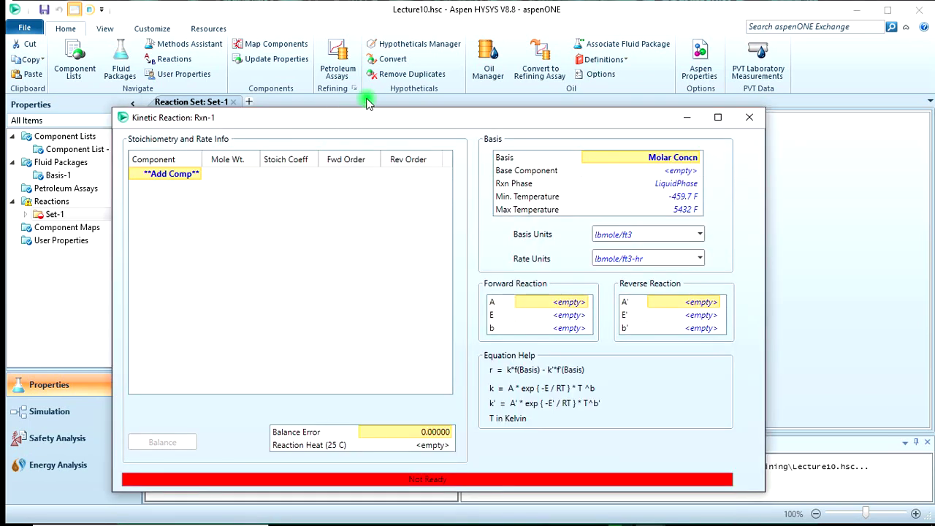
- List H2O, 12C3Oxide and 12-C3diol as Rxn-1 components, removing a misplaced 12-C3diol row
left_click_drag(368, 119, 360, 78)
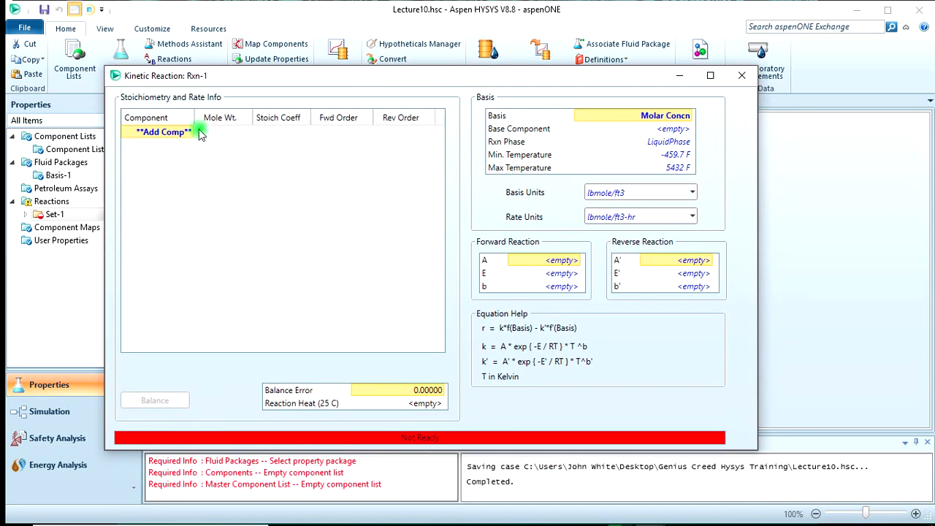
left_click(194, 135)
left_click(192, 136)
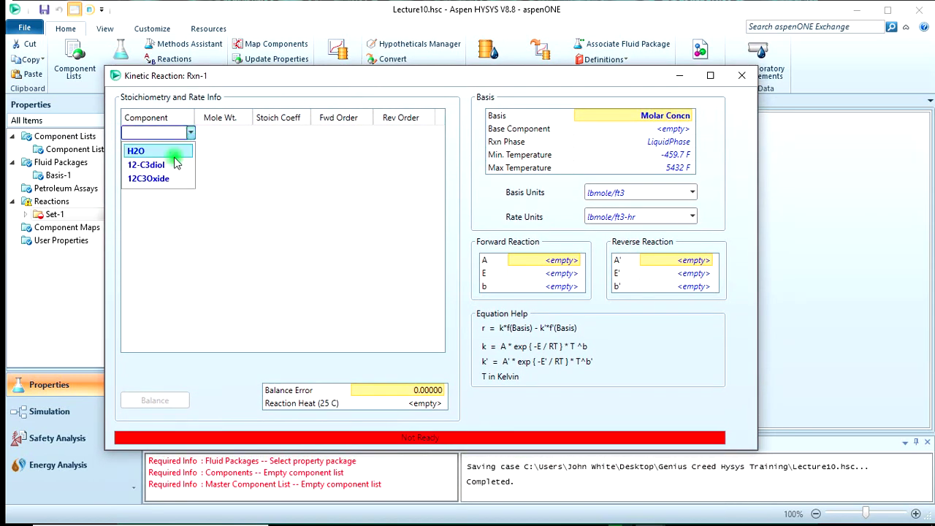
left_click(175, 152)
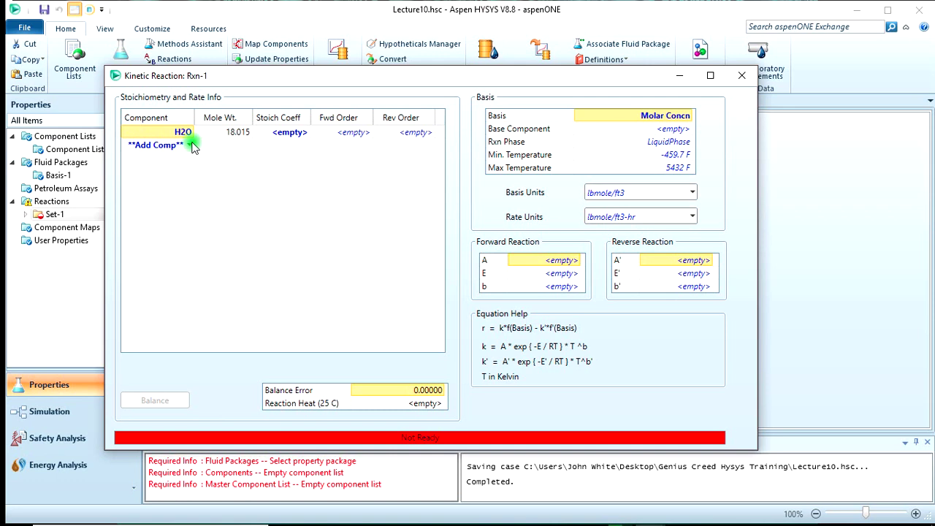
left_click(191, 145)
left_click(173, 166)
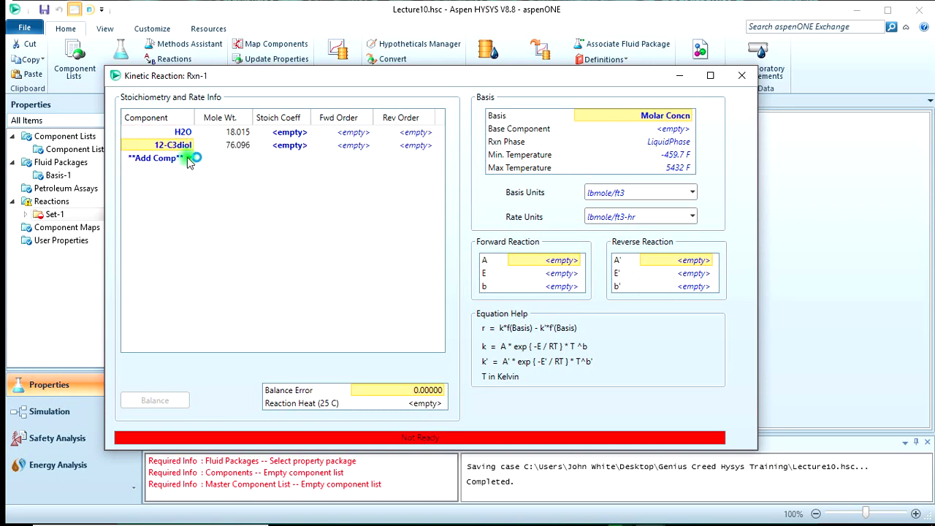
left_click(193, 146)
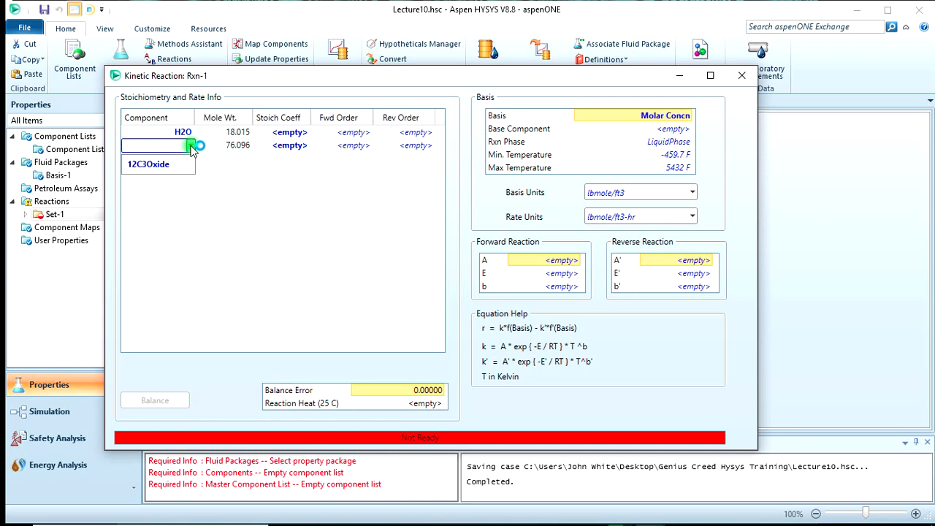
left_click(193, 147)
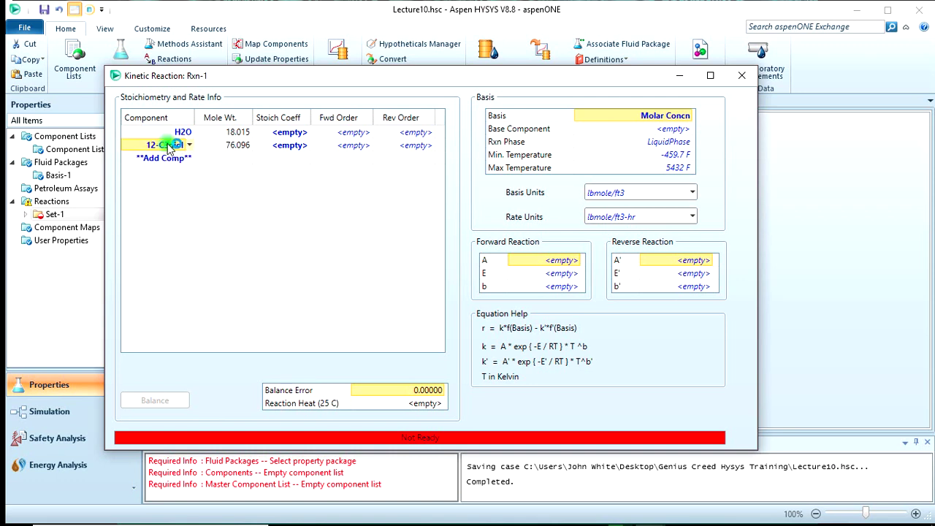
key("Delete")
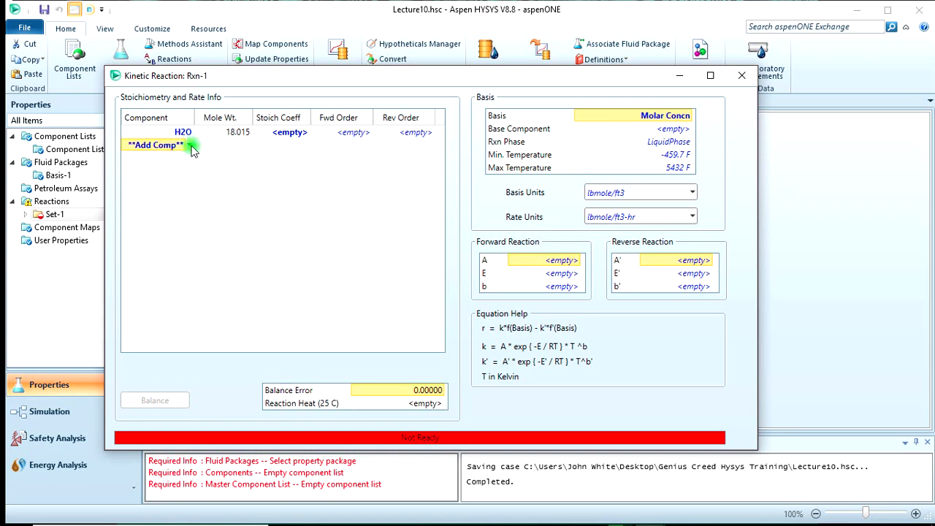
left_click(193, 147)
left_click(179, 176)
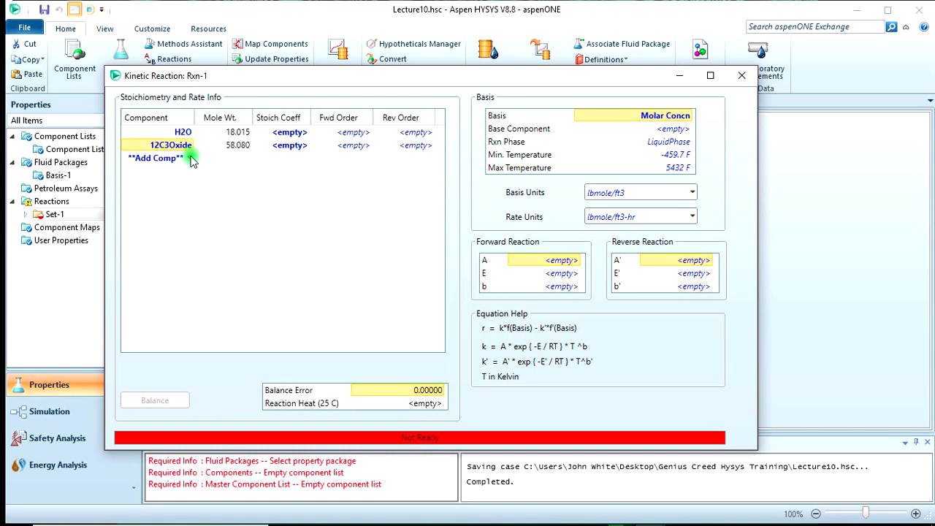
left_click(191, 160)
left_click(179, 176)
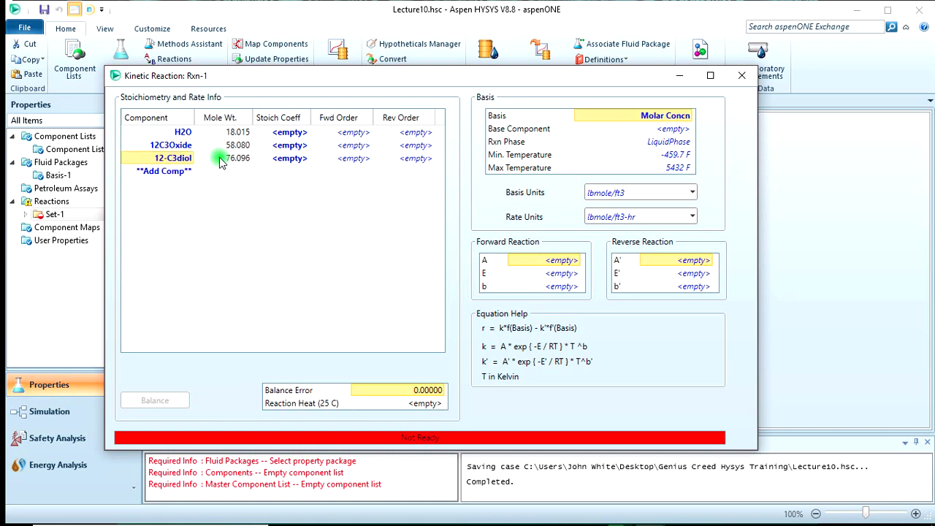
- Enter stoichiometric coefficients -1, -1 and 1, and set H2O forward order to 0
left_click(301, 133)
left_click(303, 133)
key("Return")
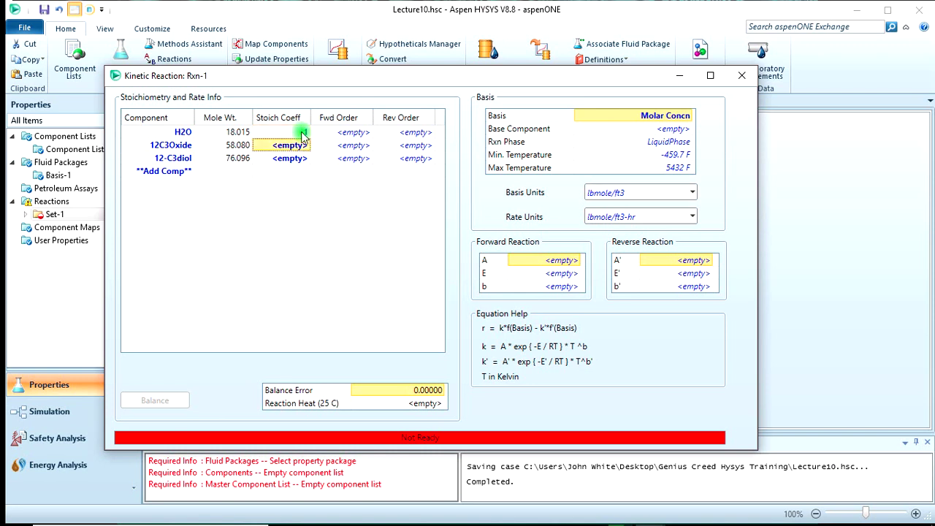
key("F2")
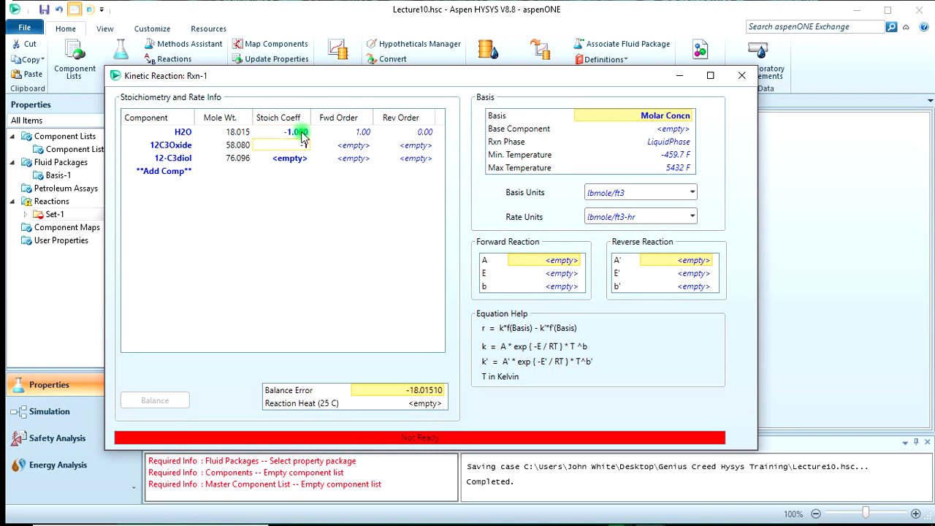
type("-1")
key("Return")
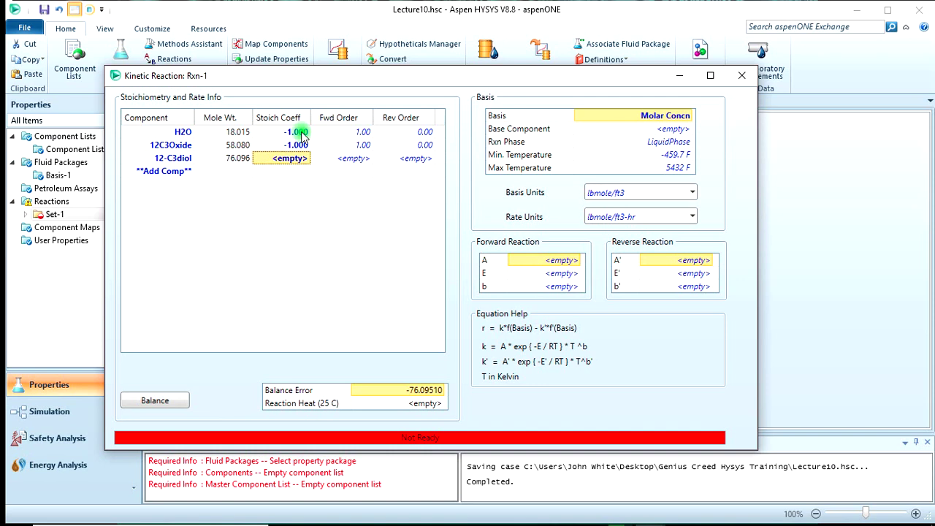
type("1")
key("Return")
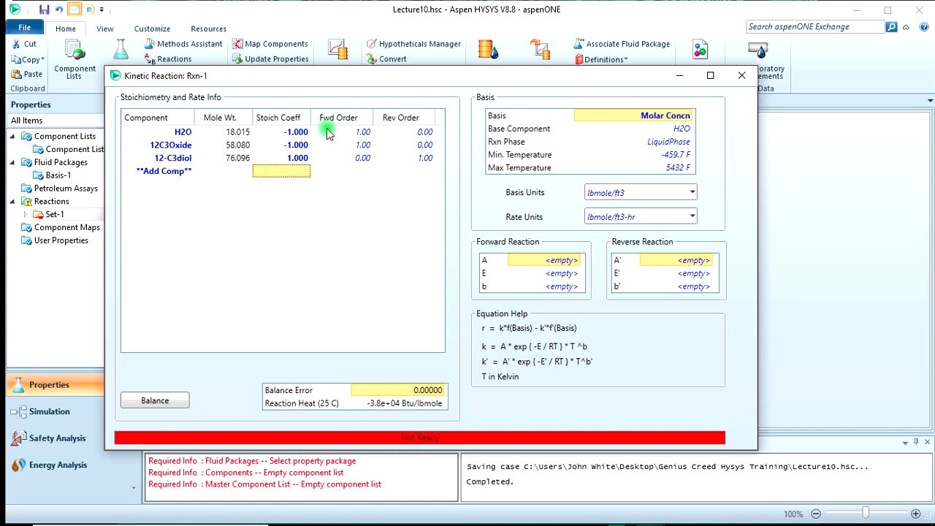
left_click(358, 133)
type("0")
key("Return")
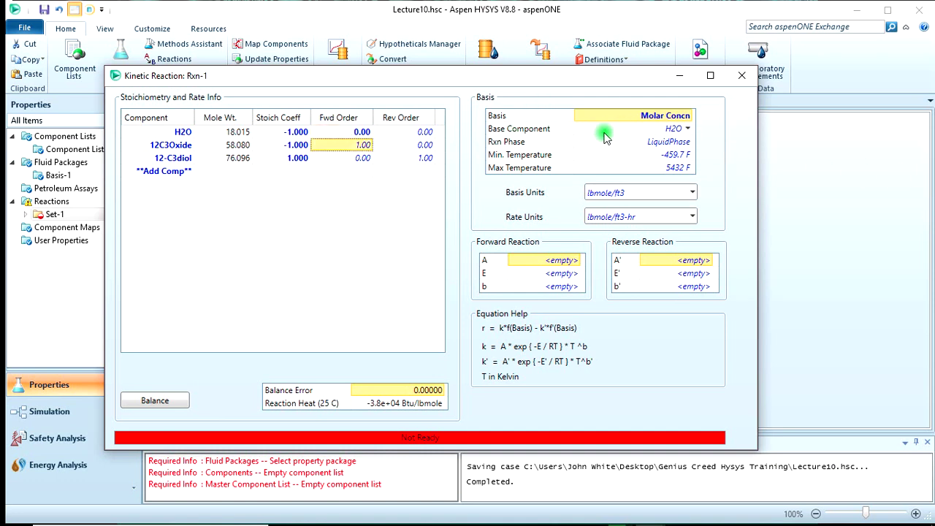
- In Rxn-1's Basis group, choose base component 12C3Oxide and reaction phase CombinedLiquid
left_click(679, 129)
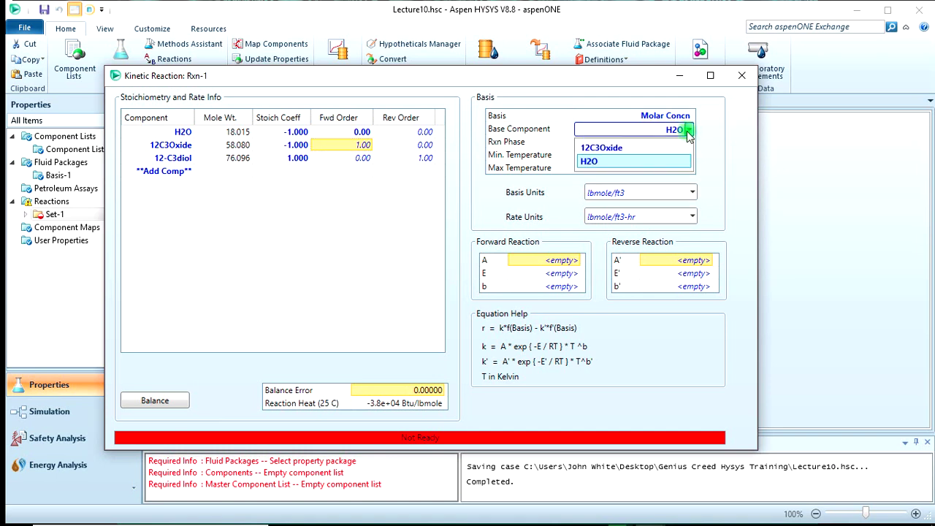
left_click(656, 148)
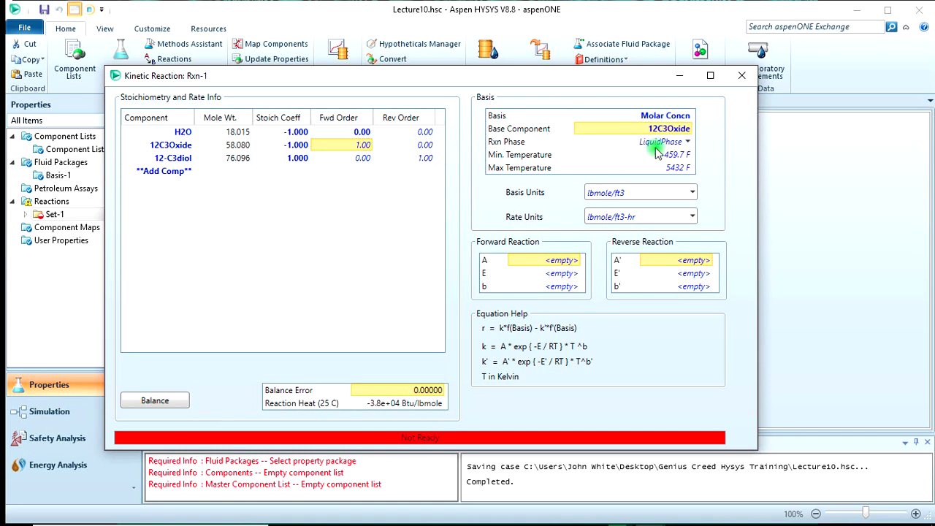
left_click(687, 142)
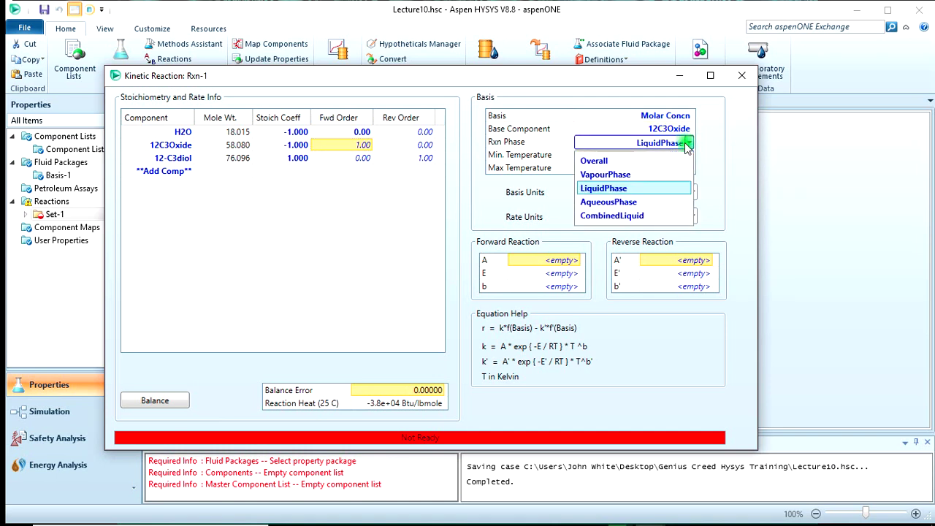
left_click(634, 218)
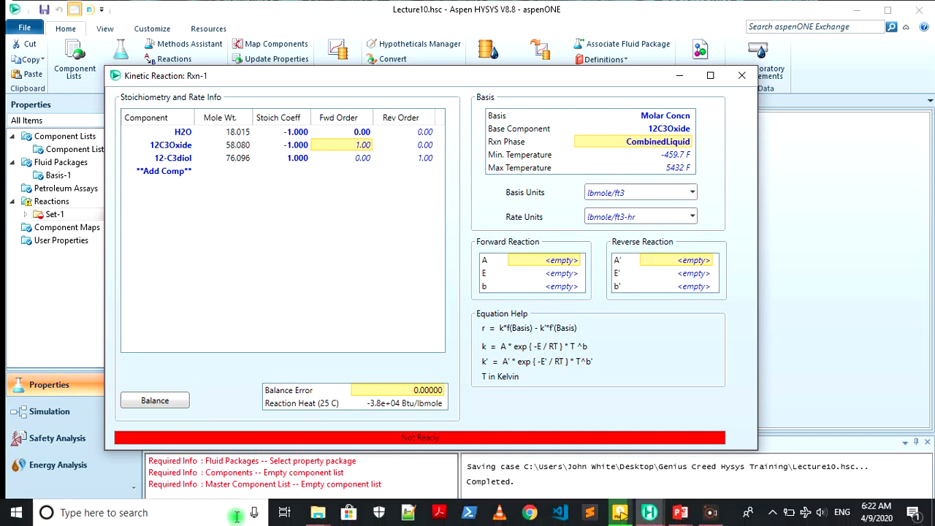
key("alt")
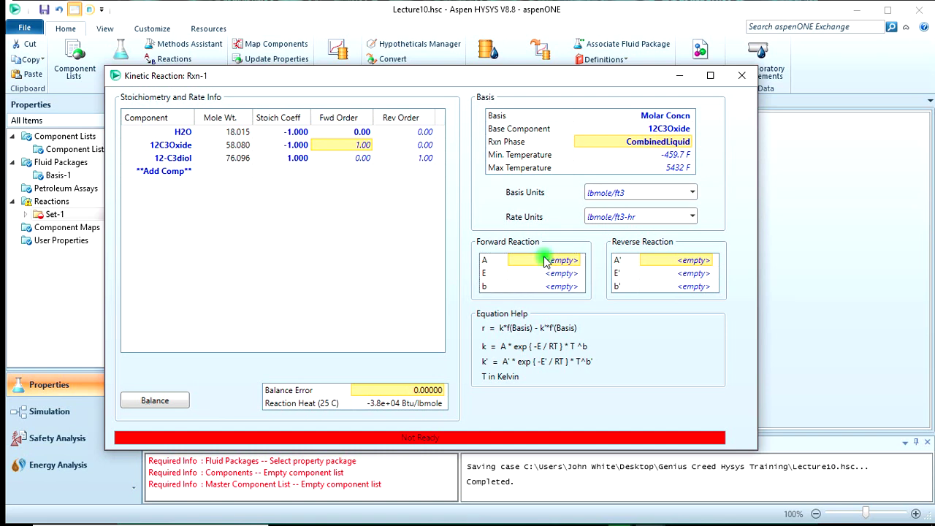
- Enter forward A = 1.7e13 and E = 3.24e4 Btu/lbmole, checking values against the problem slide
type("1")
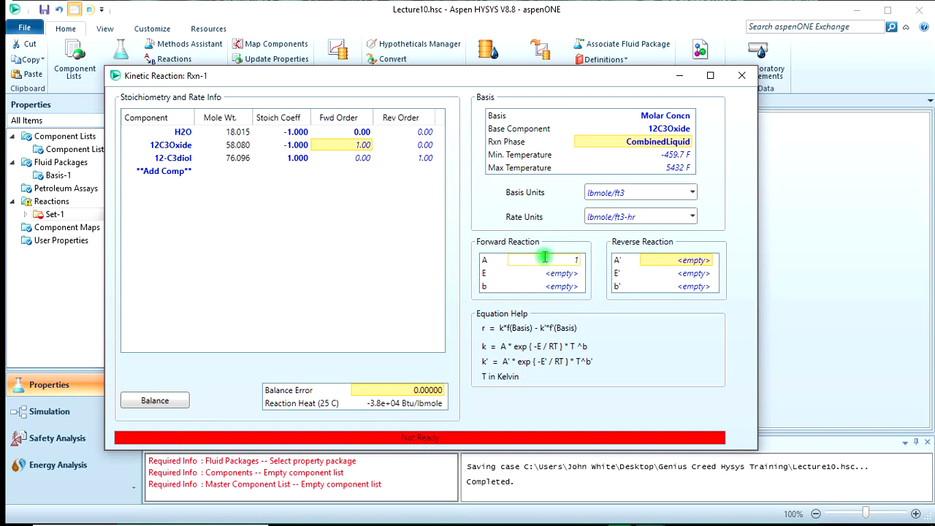
type(".7e13")
key("Return")
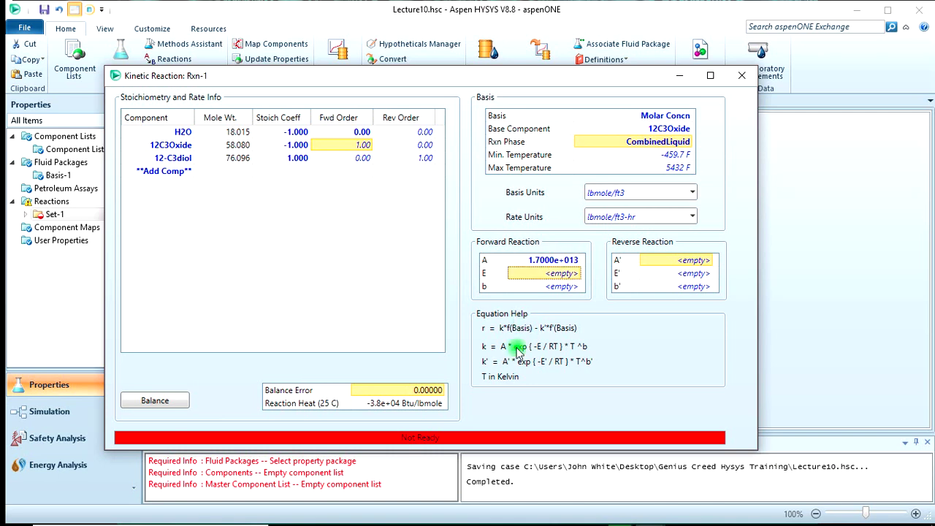
key("alt+Tab")
key("alt+Tab")
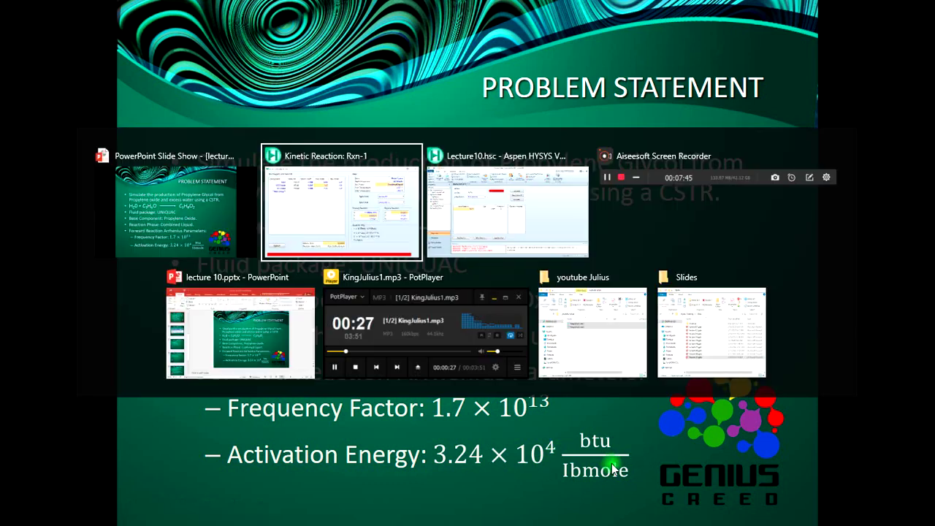
key("Tab")
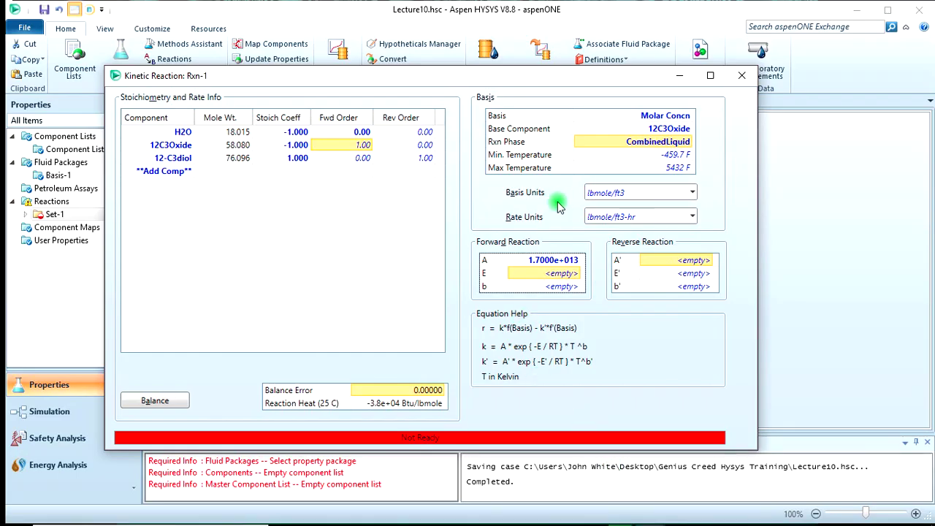
left_click(538, 275)
type("3")
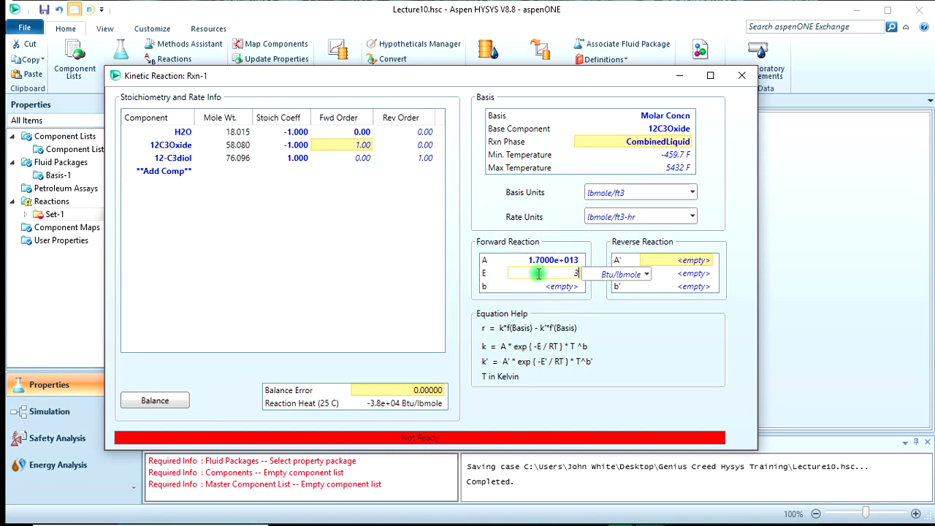
type(".24e4")
key("Return")
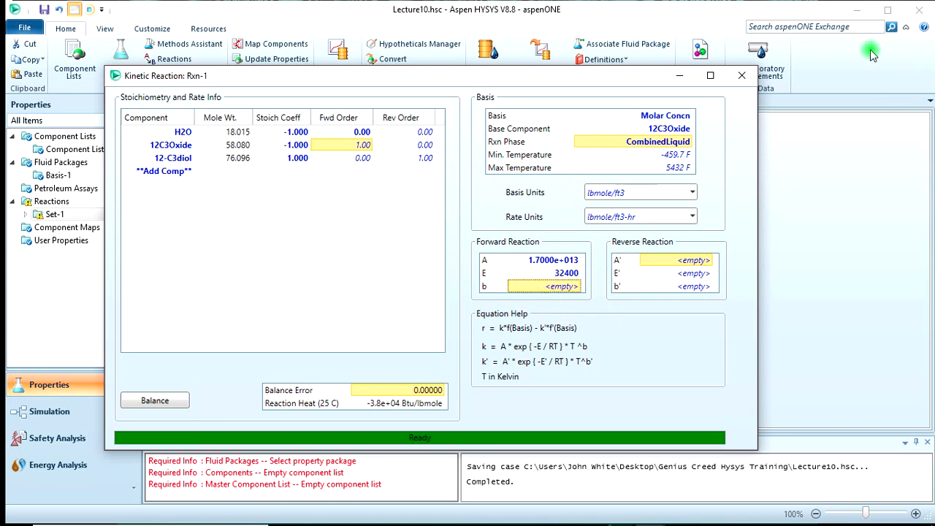
left_click(358, 266)
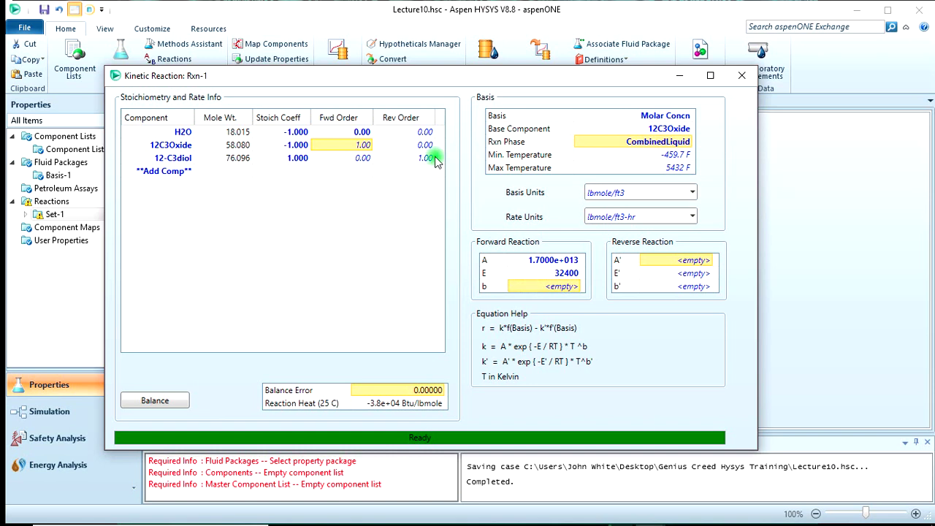
- Close Rxn-1, add Set-1 to fluid package Basis-1, and enter the Simulation environment
left_click(742, 75)
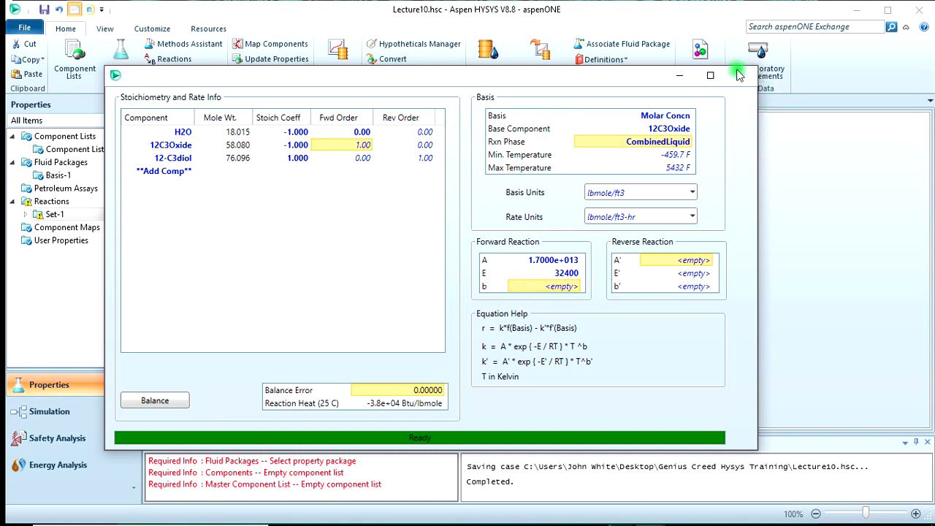
left_click(501, 144)
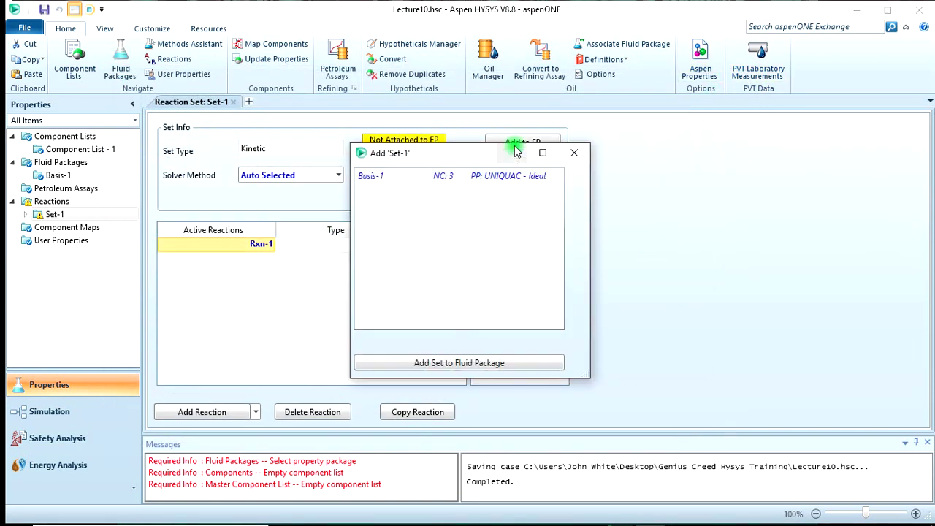
left_click(448, 364)
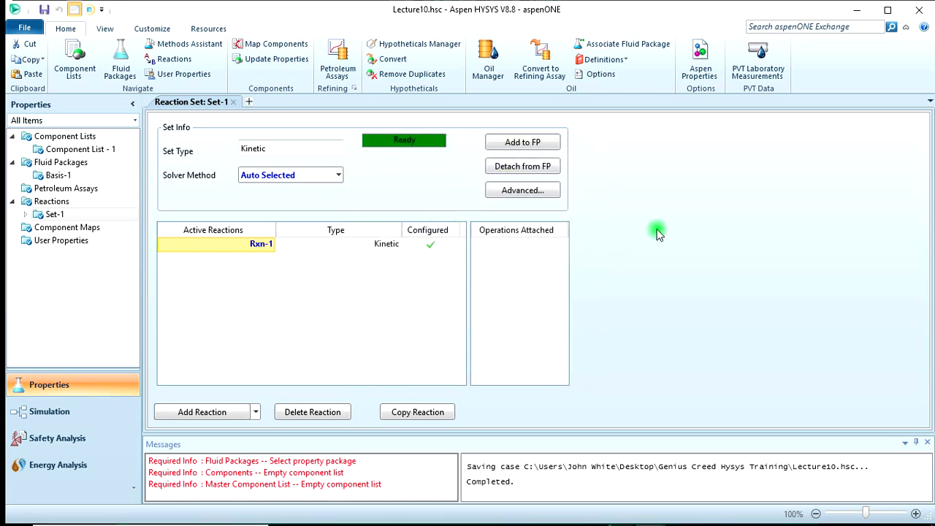
left_click(68, 415)
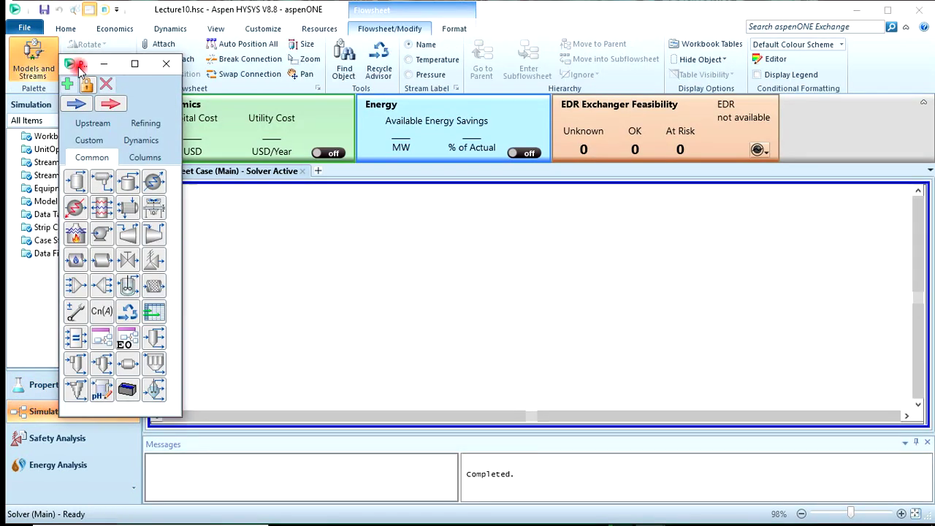
- Place a new mixer on the main flowsheet and open its properties
left_click_drag(79, 65, 51, 32)
mouse_move(374, 522)
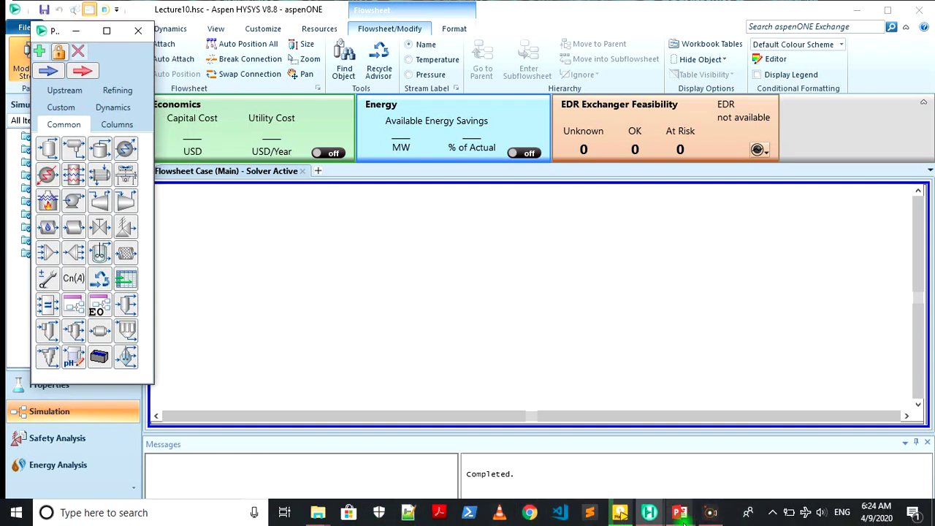
mouse_move(683, 520)
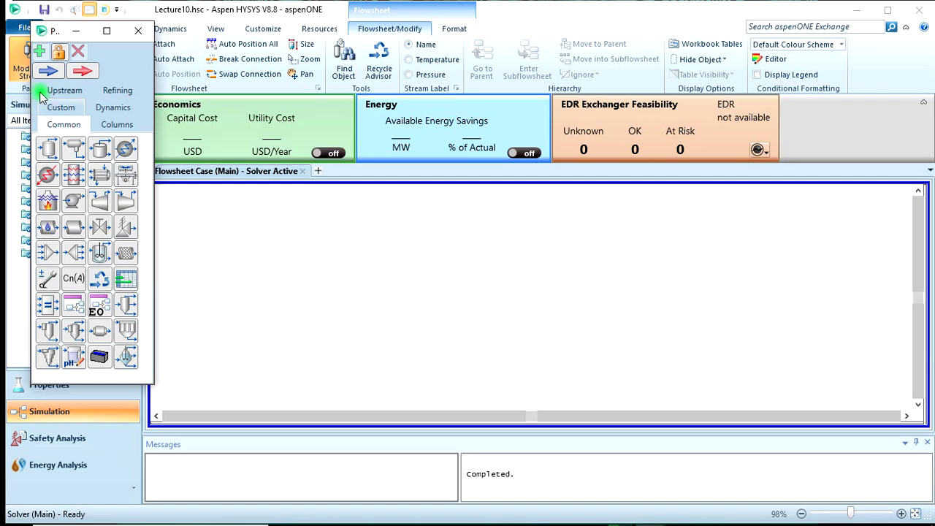
left_click(48, 253)
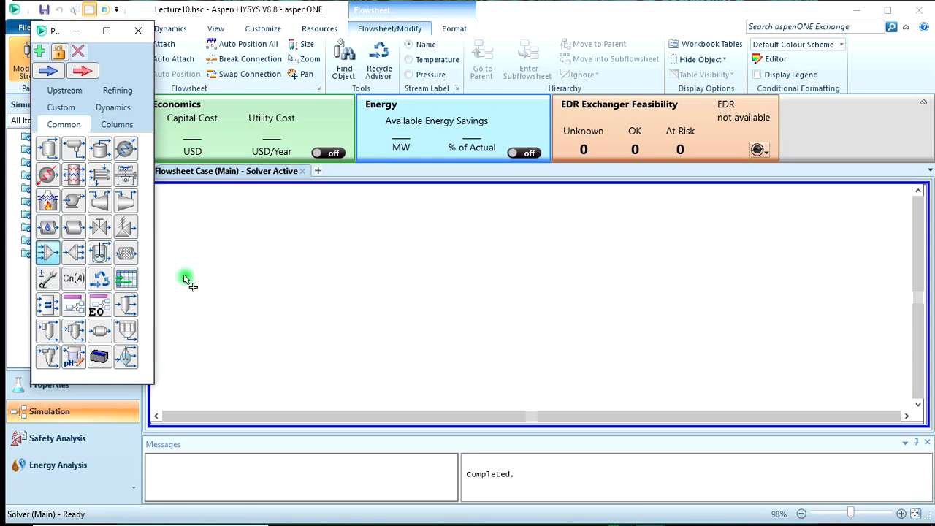
left_click(346, 303)
double_click(333, 274)
- Name it Mixer with outlet Mixer_Outlet and inlets Water and Prop_Oxide
left_click(319, 163)
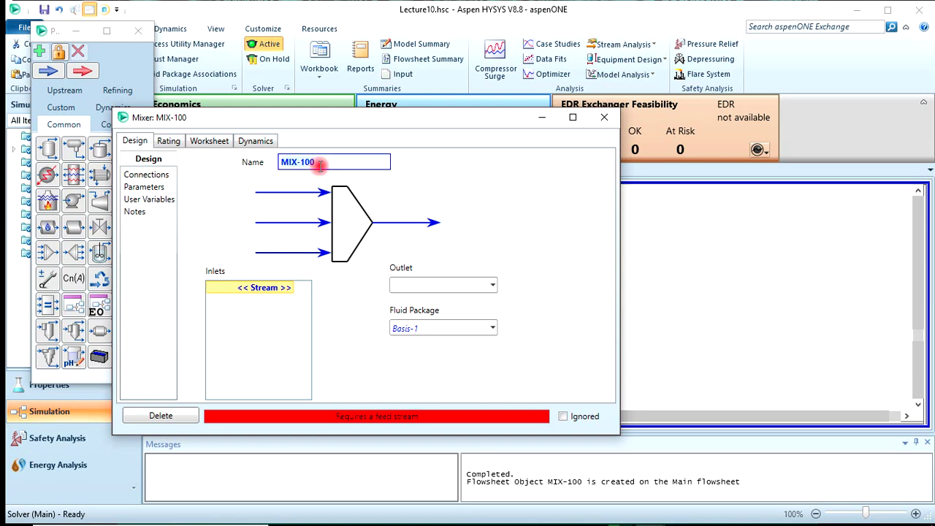
type("Mixer")
left_click(409, 286)
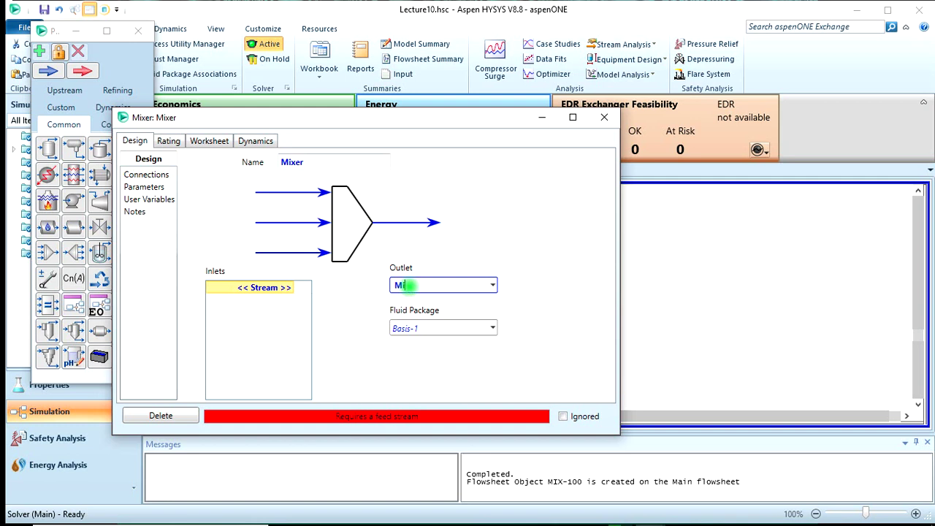
type("Mixer_Outlet")
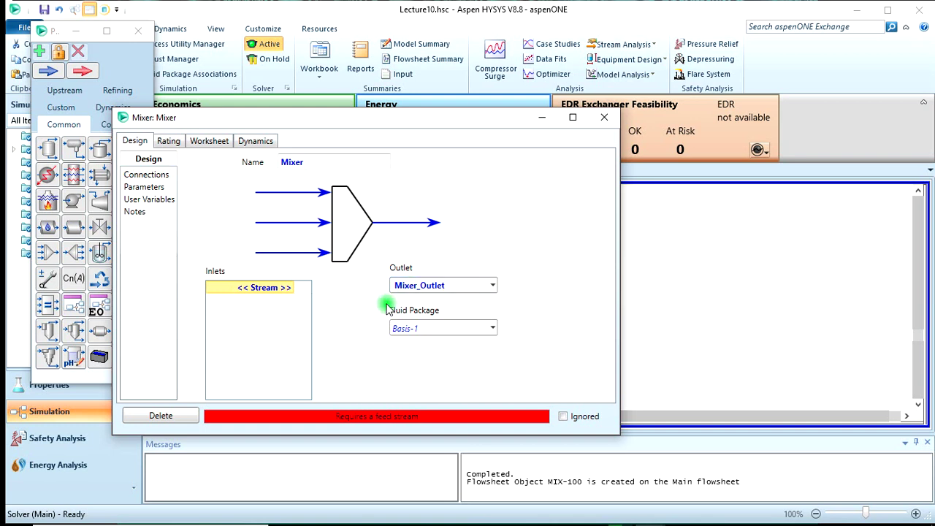
left_click(252, 287)
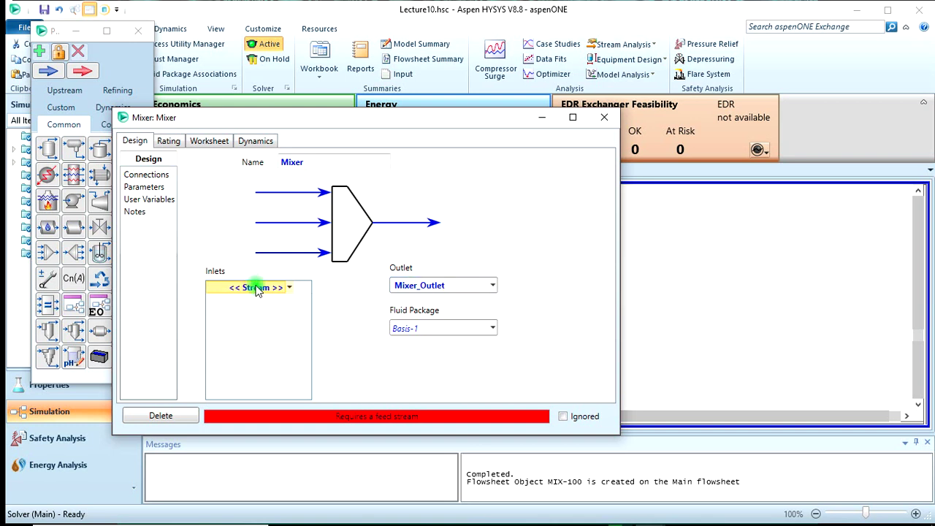
type("Wa")
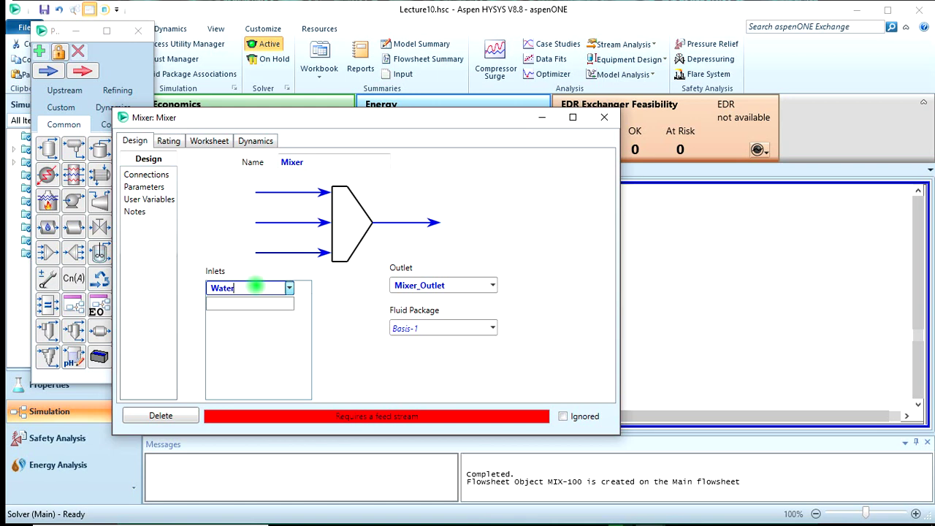
type("ter")
key("Return")
left_click(269, 303)
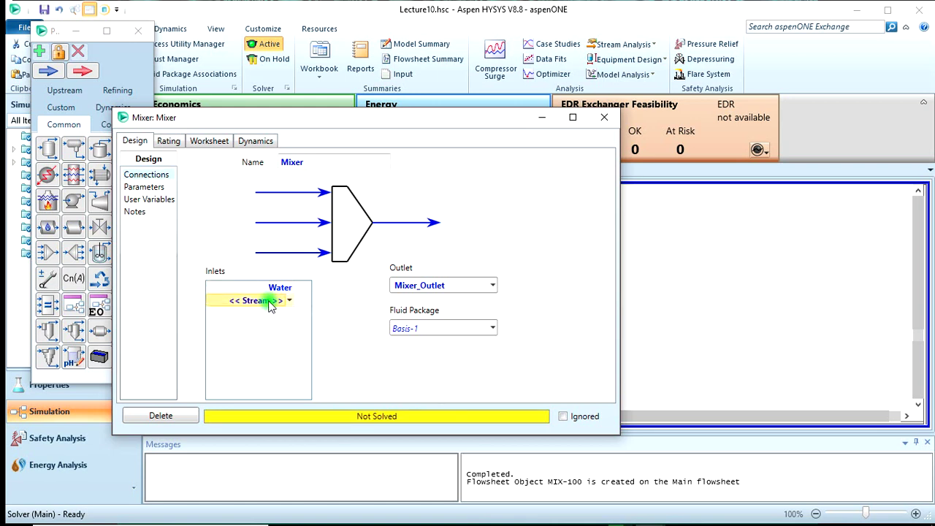
type("Prop_Oxide")
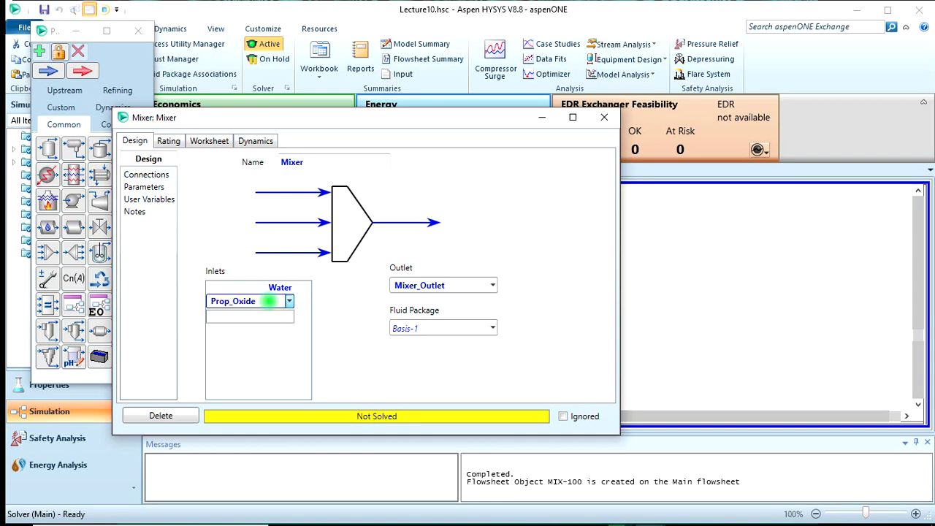
key("Return")
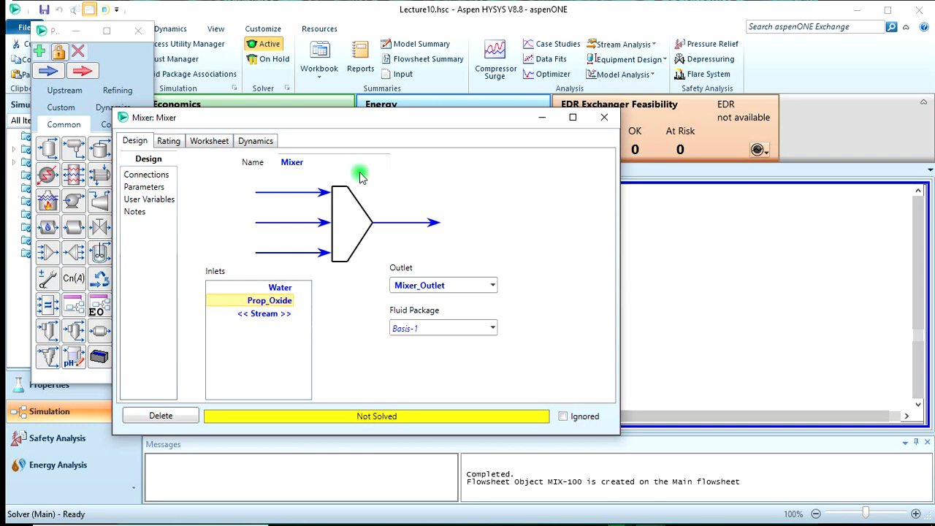
- On the Worksheet Composition page, give Water H2O fraction 1 and Prop_Oxide 12C3Oxide fraction 1
left_click(207, 143)
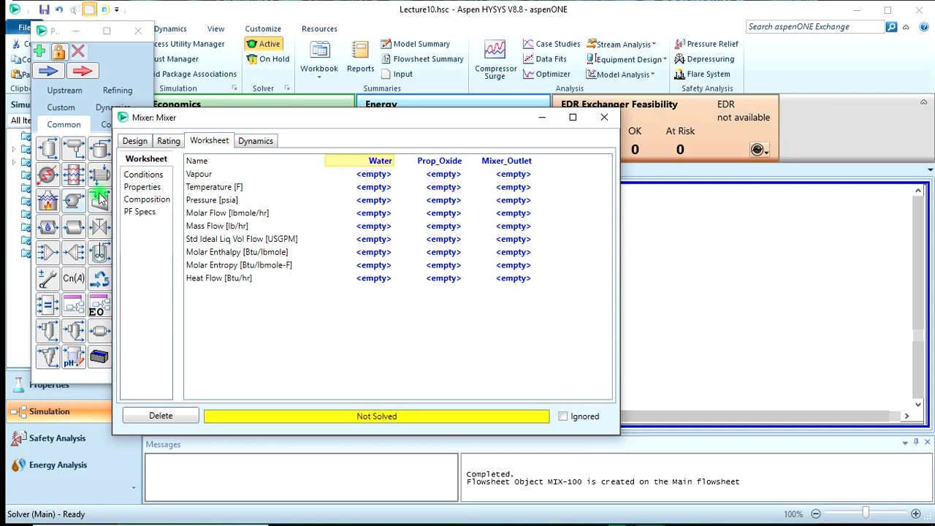
left_click(141, 205)
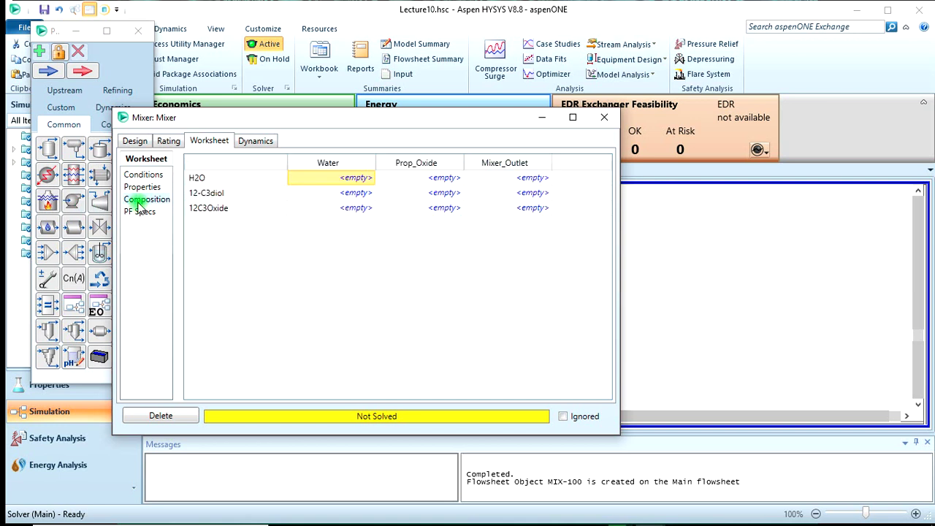
left_click(366, 179)
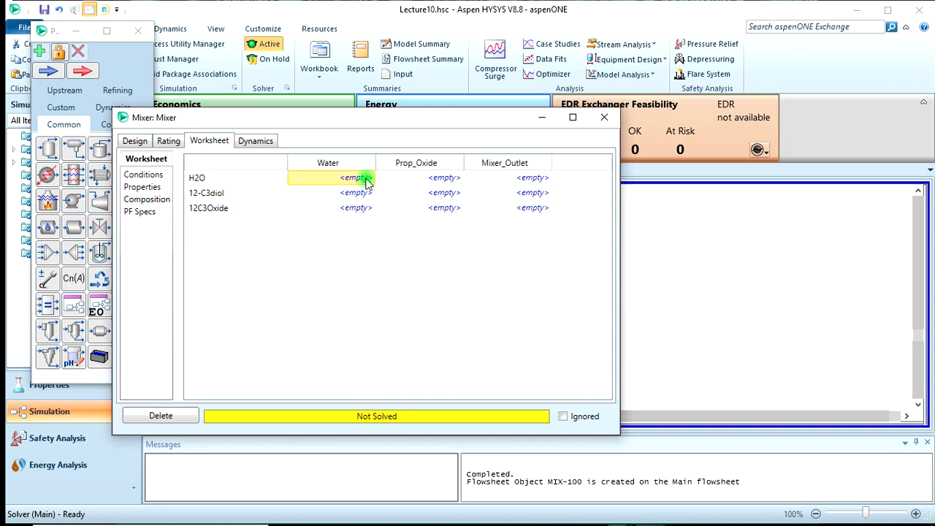
type("1")
key("Return")
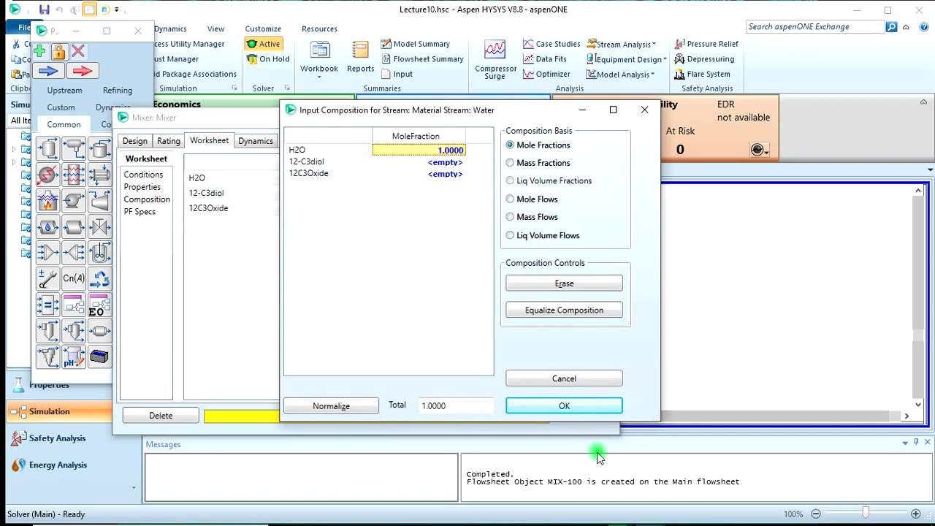
left_click(609, 406)
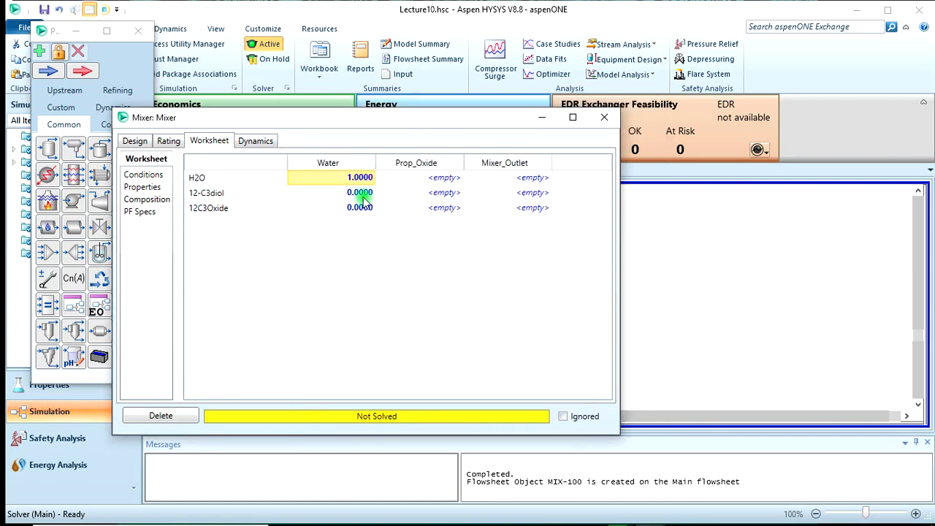
left_click(364, 208)
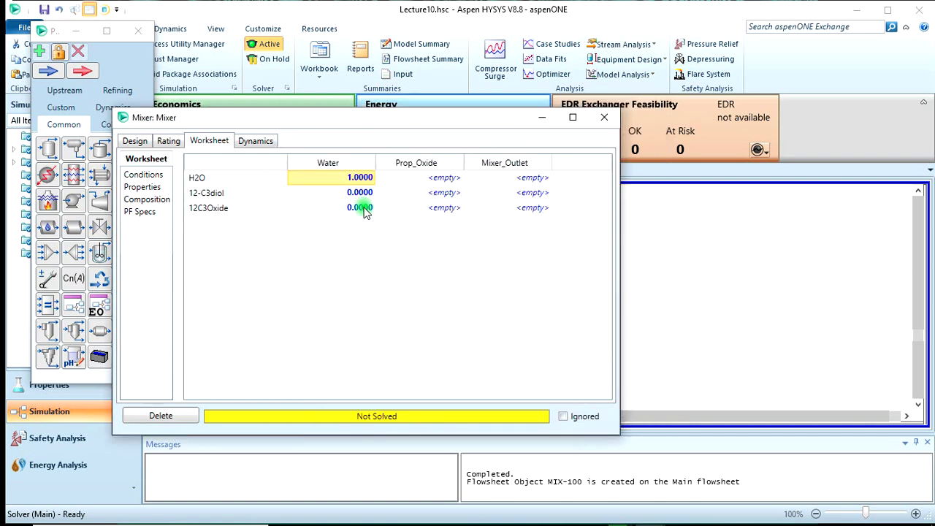
left_click(447, 209)
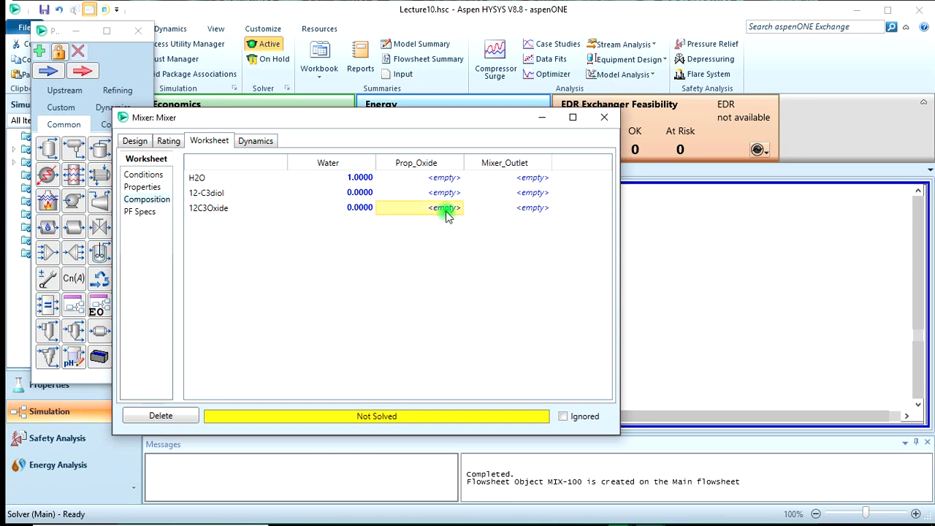
type("1")
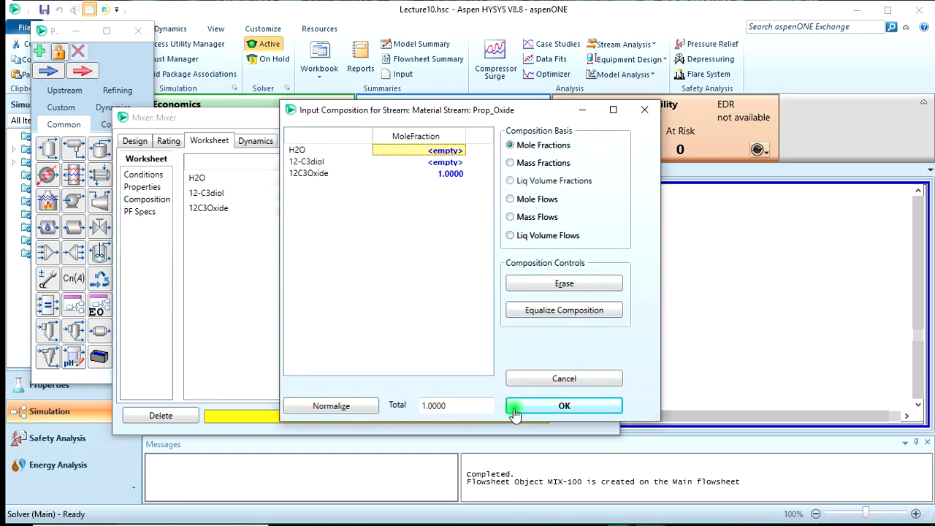
left_click(515, 406)
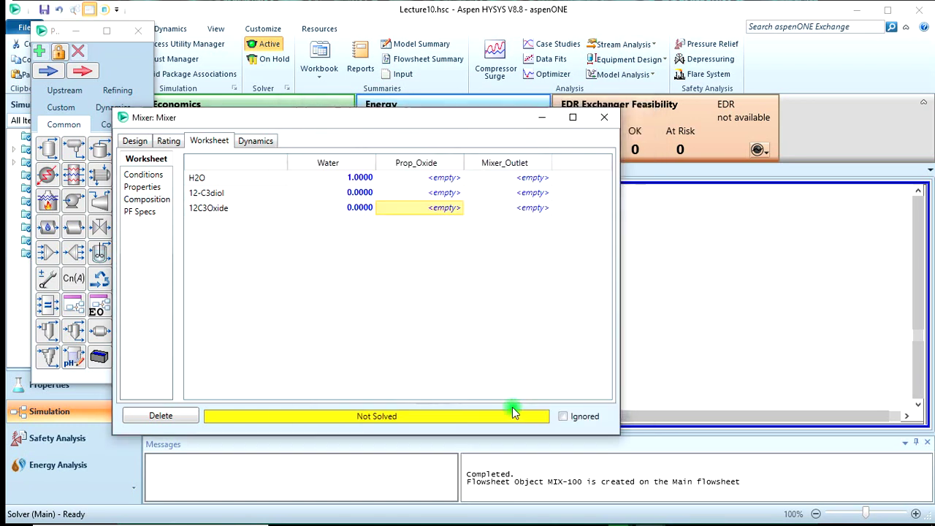
left_click(160, 178)
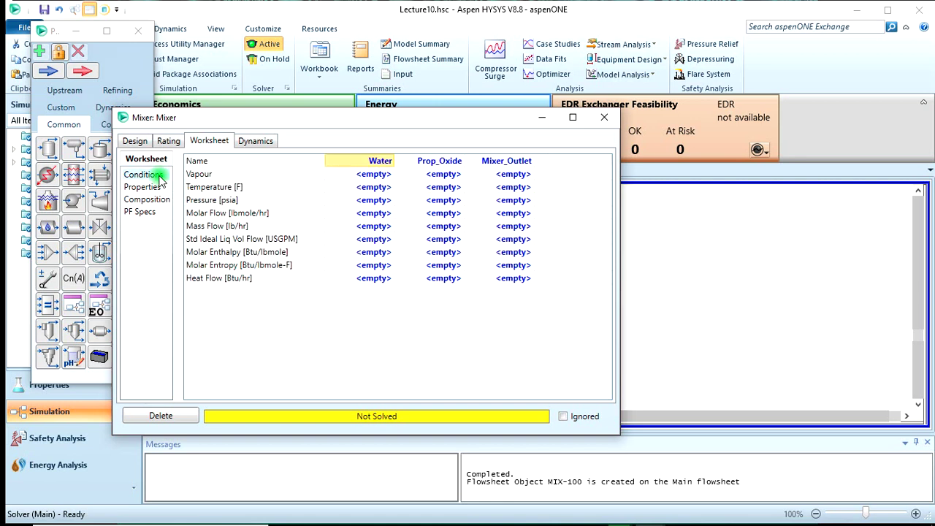
- Set the Prop_Oxide feed to 75 F and a pressure of 1.1 atm
left_click(444, 188)
type("75")
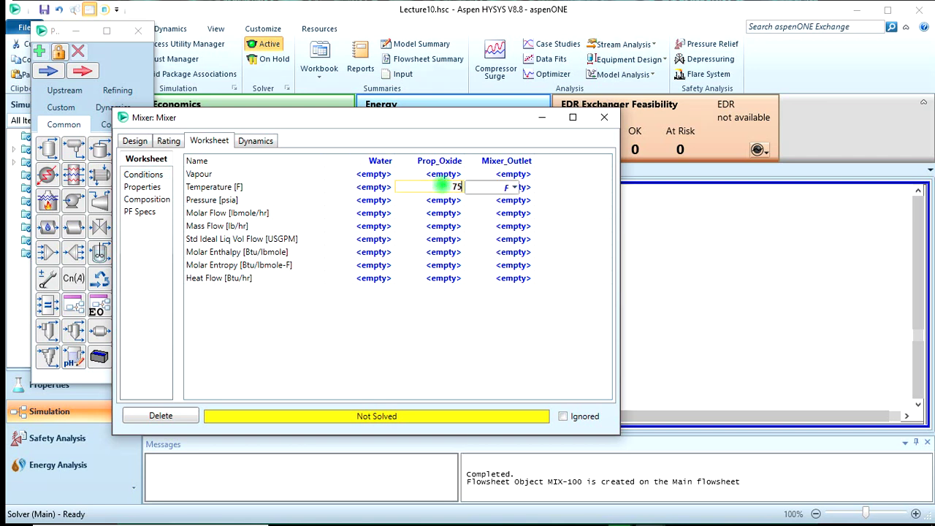
key("Return")
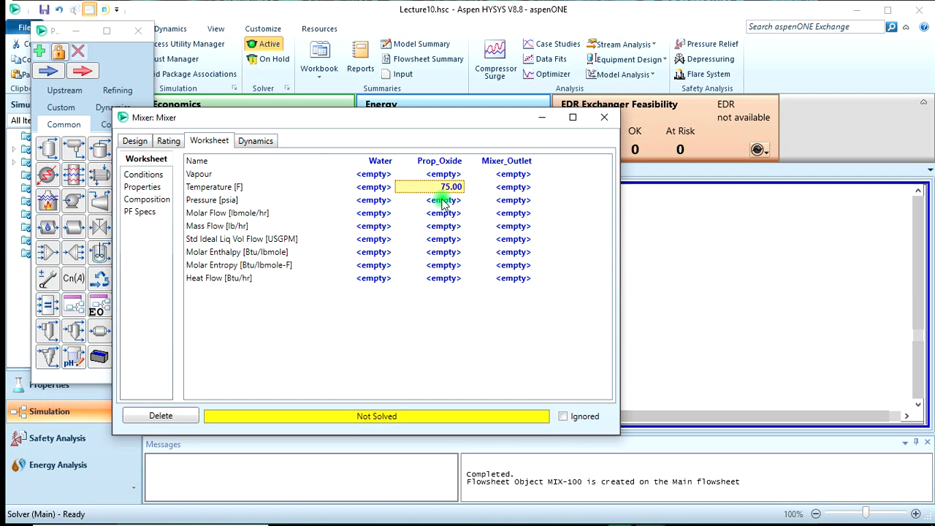
left_click(444, 201)
type("16.1")
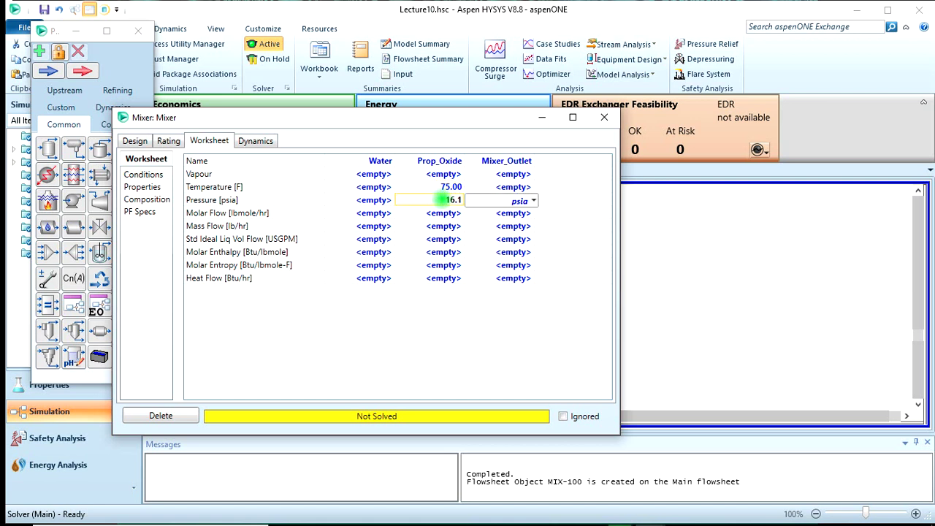
type("7")
key("Return")
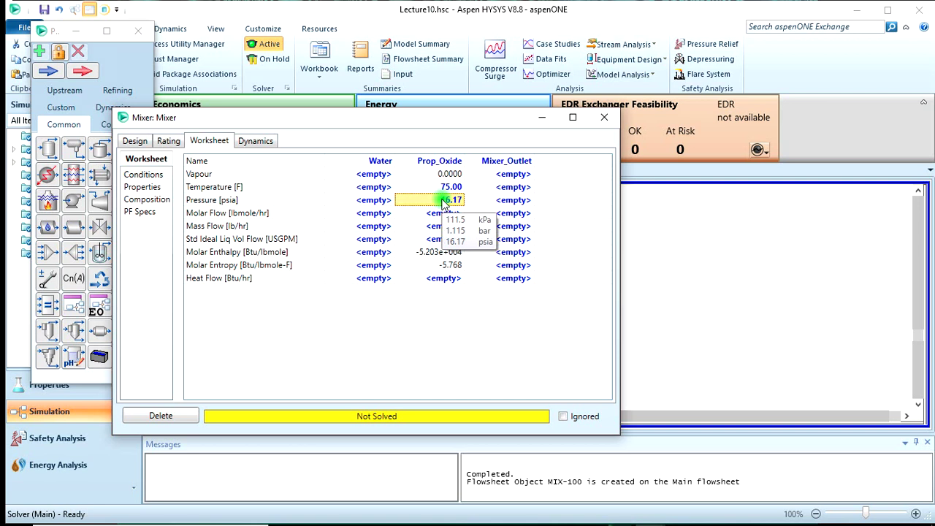
left_click(444, 200)
type("1")
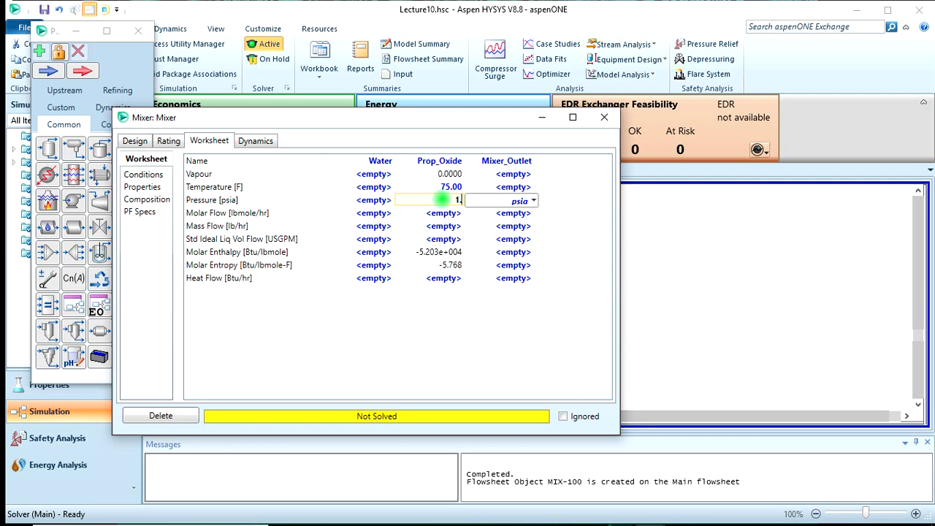
left_click(535, 201)
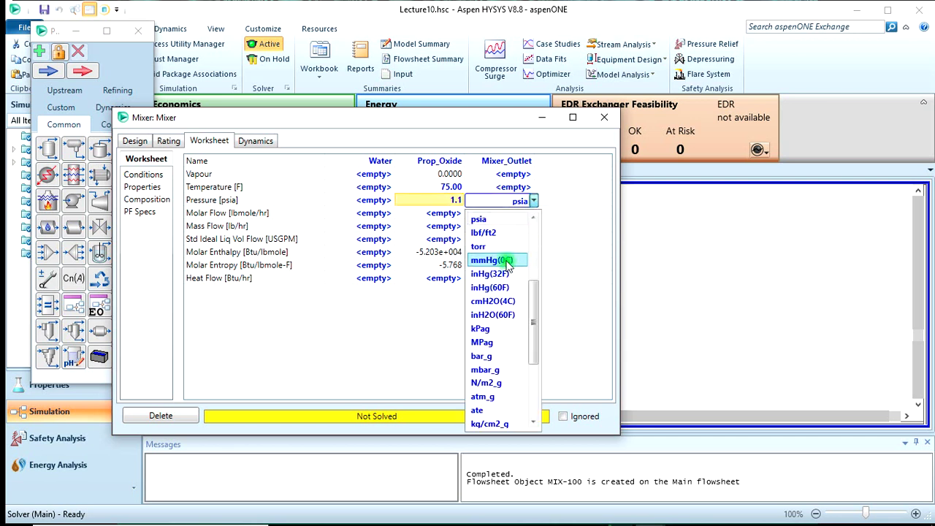
scroll(509, 265, "up", 3)
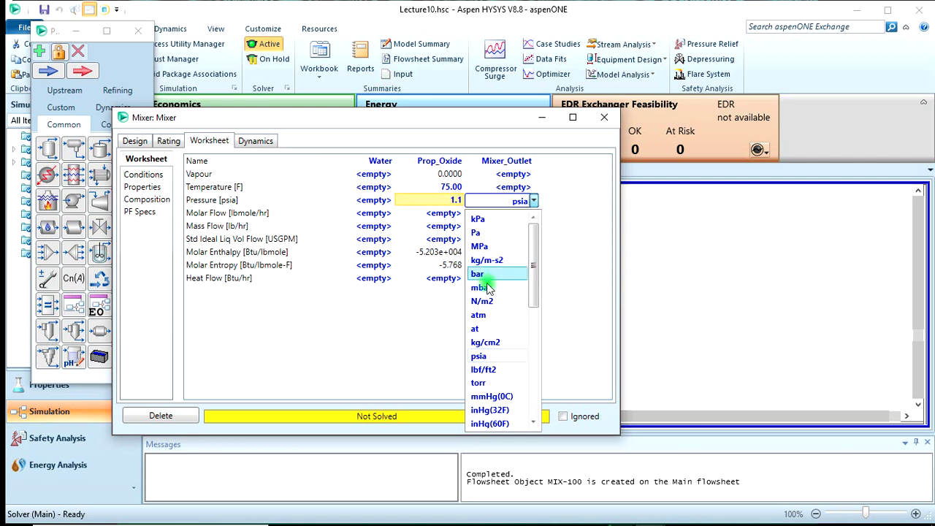
left_click(479, 315)
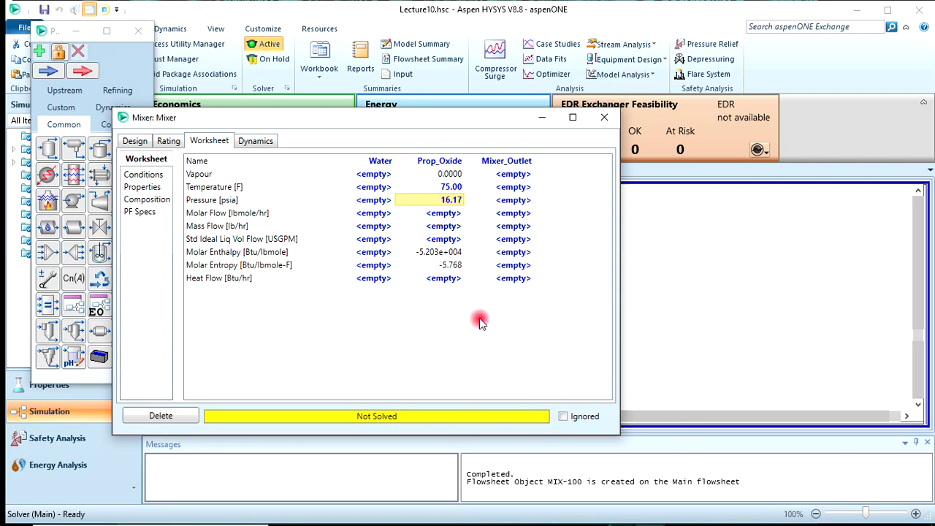
- Give Prop_Oxide a molar flow of 150 lbmole/hr
left_click(443, 213)
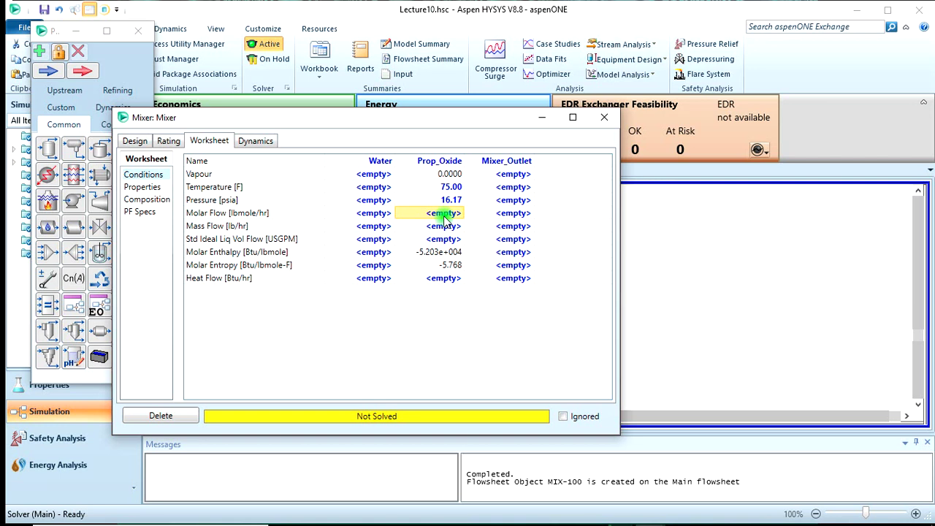
type("150")
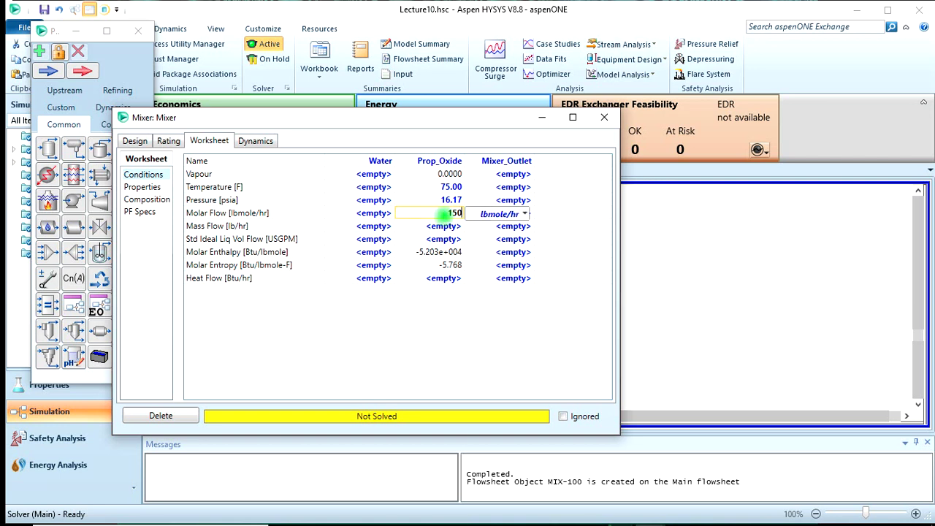
key("Return")
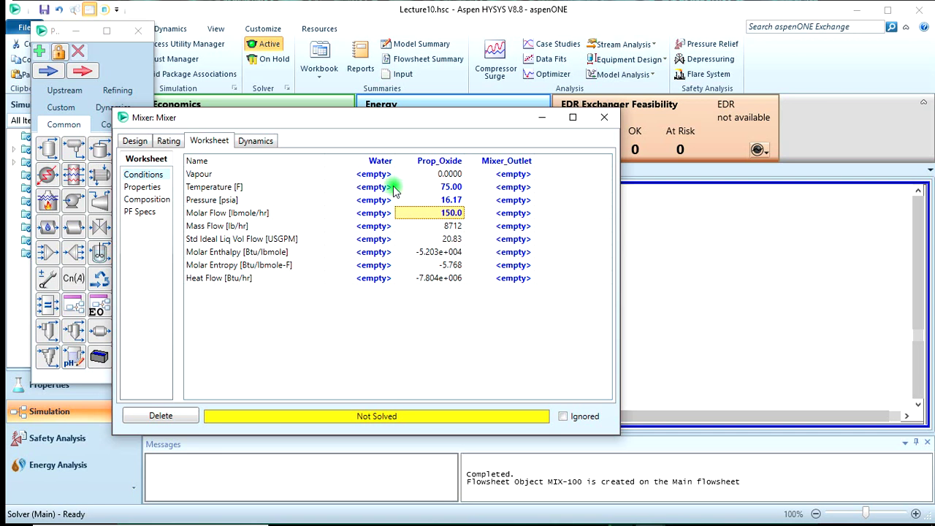
left_click(381, 174)
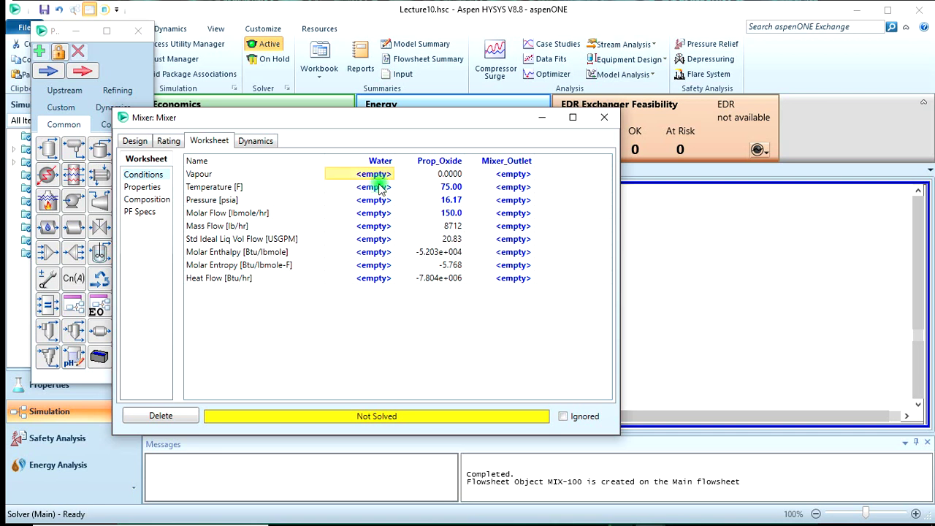
- Enter Water at 75 F, 16.17 psia and 11000 lb/hr, then close the solved Mixer window
left_click(379, 188)
type("75")
key("Return")
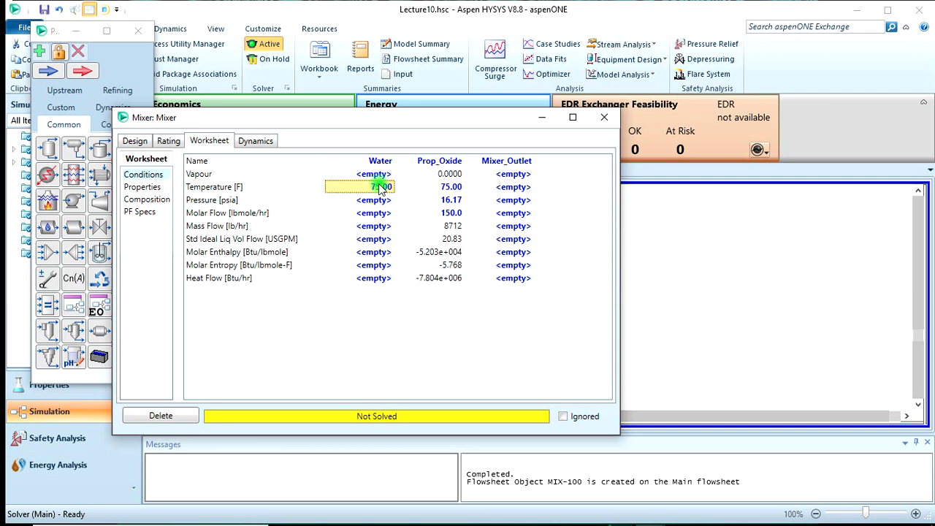
left_click(378, 200)
type("16.17")
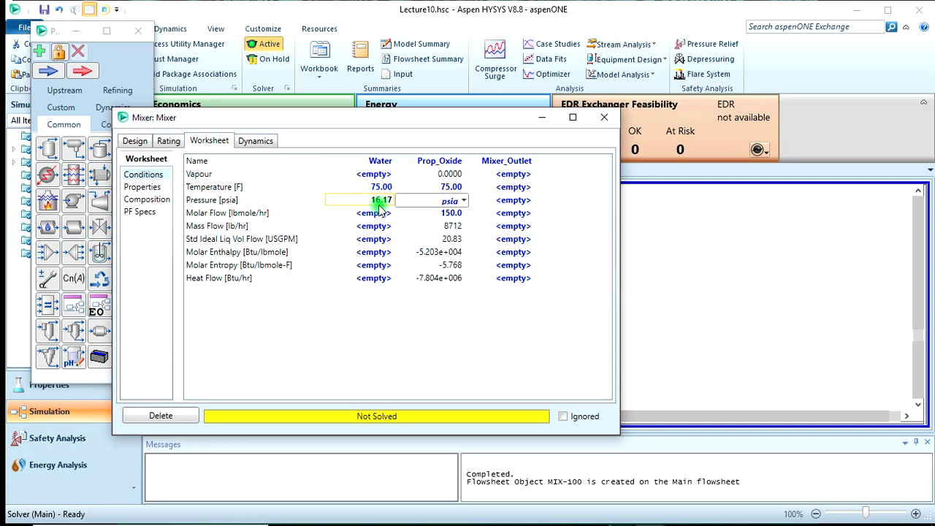
key("Return")
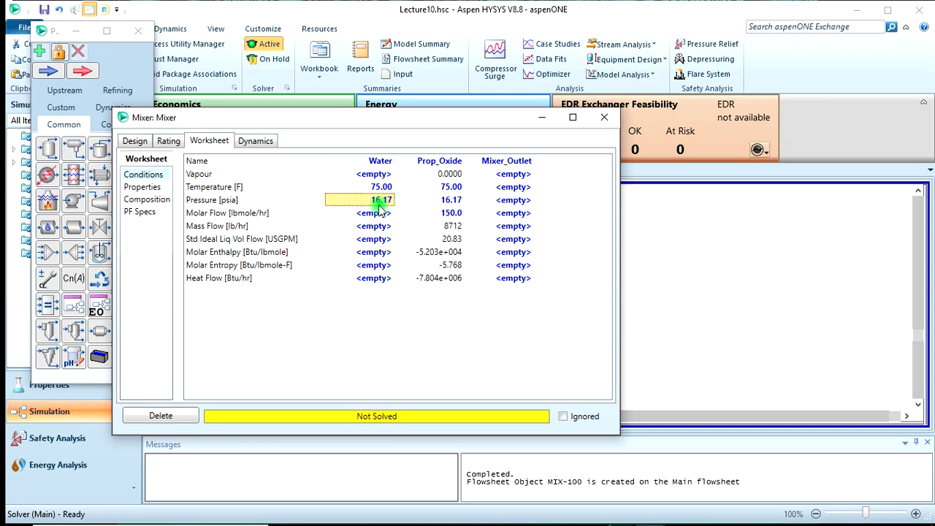
left_click(376, 227)
type("11000")
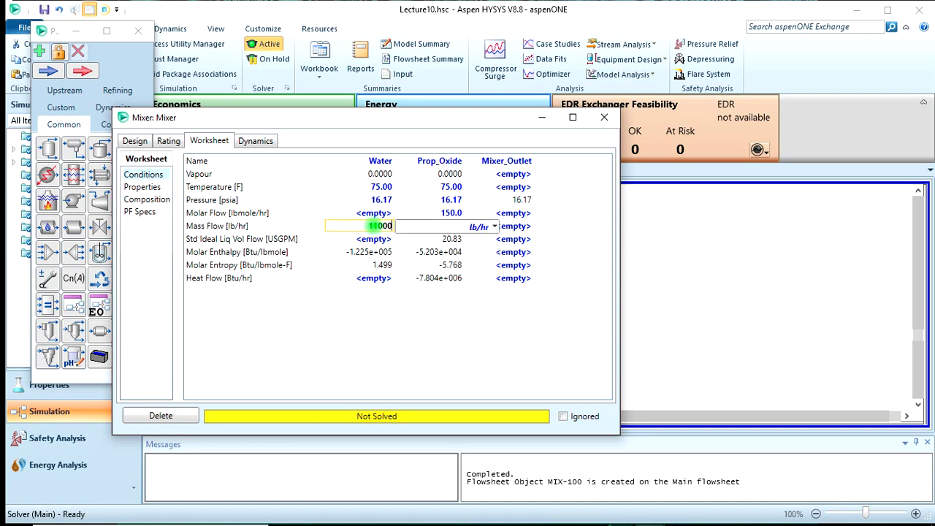
key("Return")
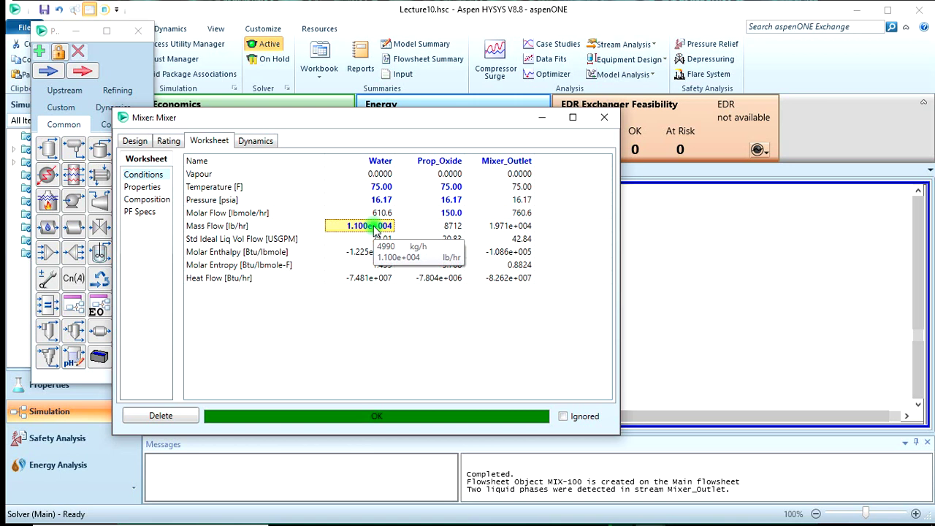
left_click(604, 117)
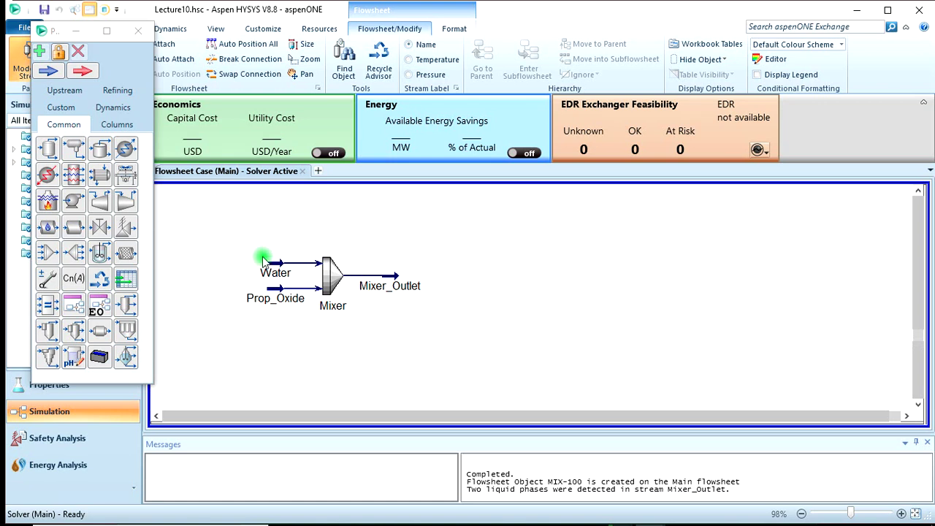
- Drag the Prop_Oxide feed stream leftward beside the Mixer and deselect it
left_click(266, 296)
left_click_drag(264, 297, 245, 298)
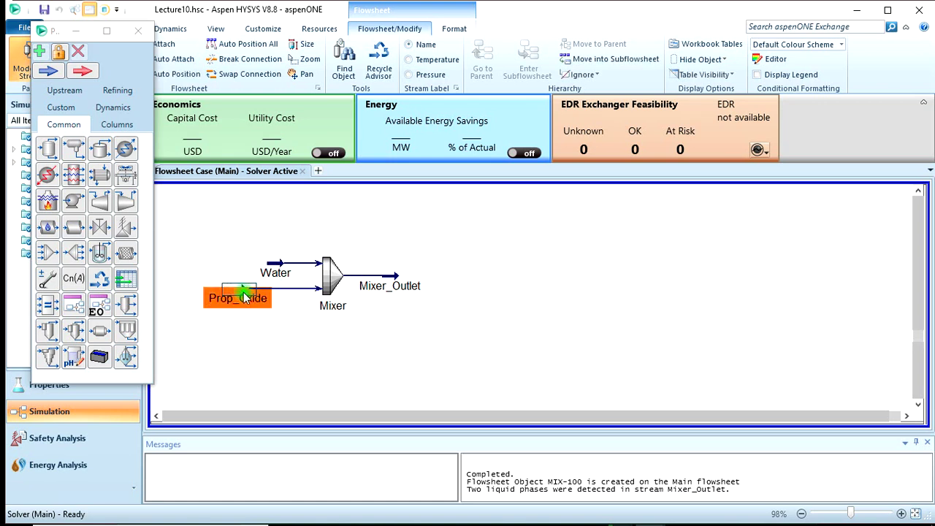
left_click(388, 236)
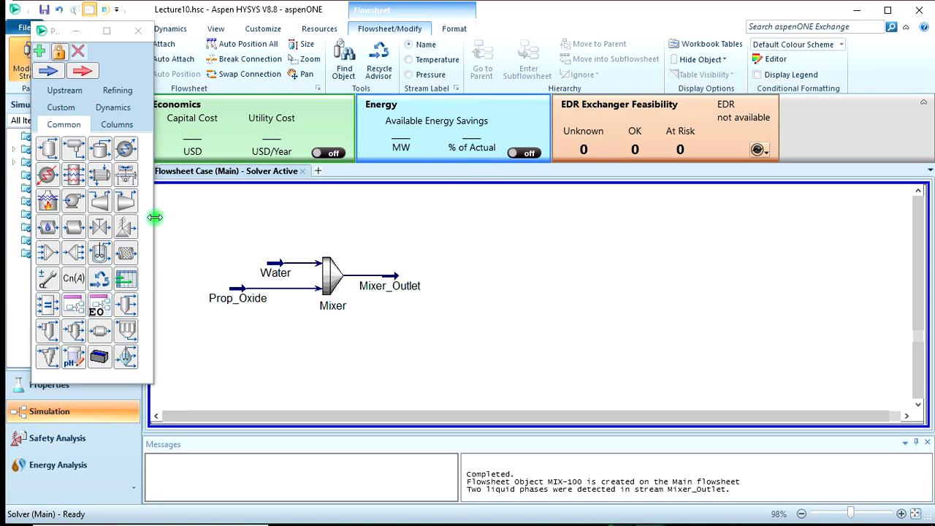
- Place a CSTR right of the mixer and connect Mixer_Outlet to its inlet
left_click(101, 256)
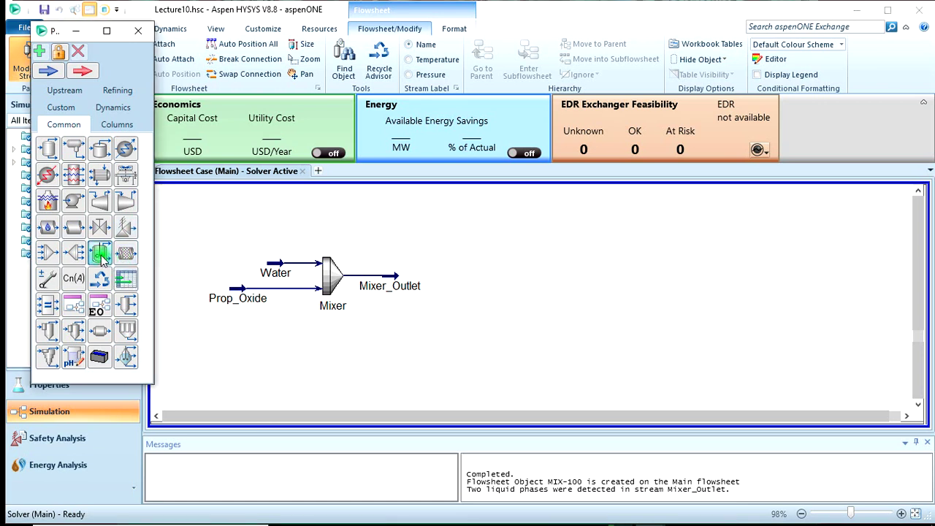
left_click(458, 300)
left_click(547, 242)
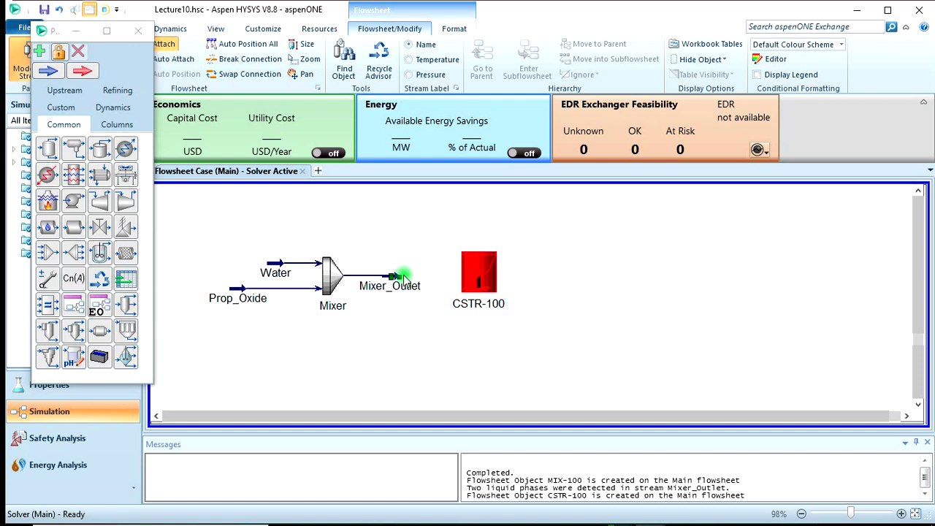
left_click_drag(400, 279, 467, 268)
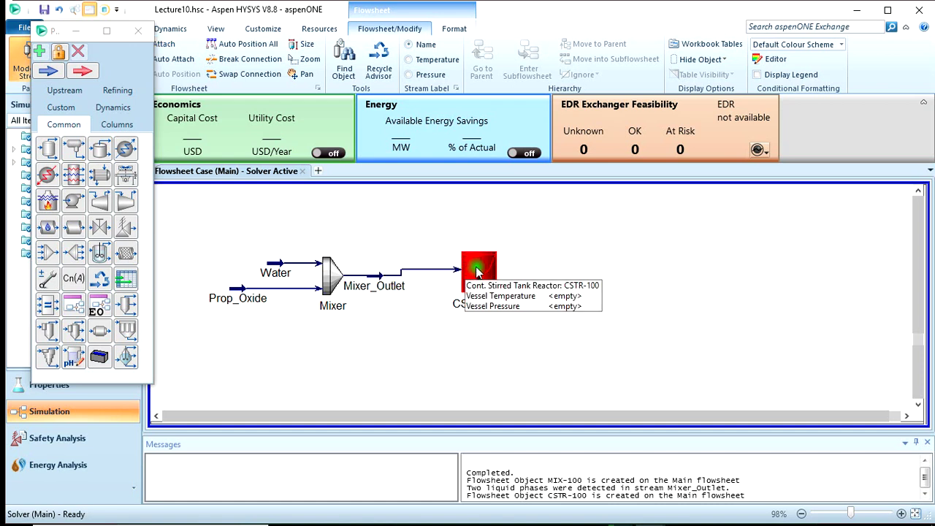
left_click(475, 268)
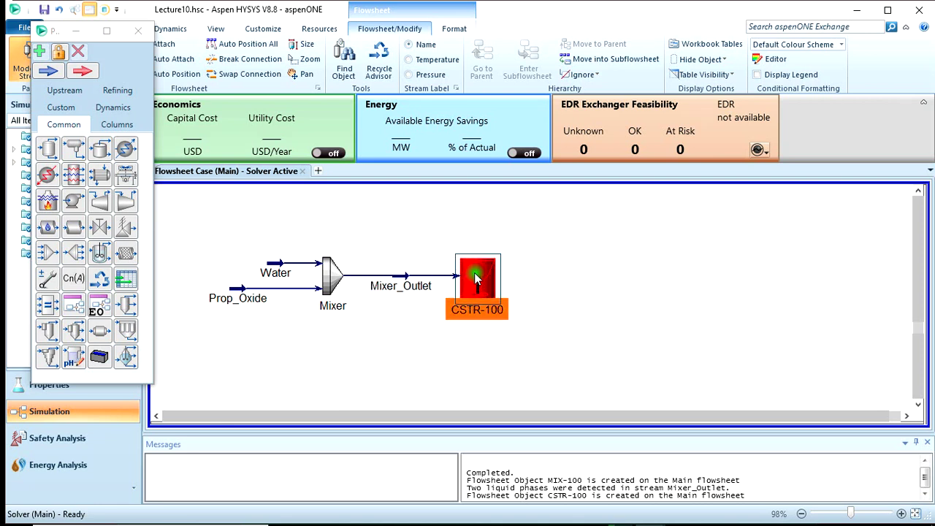
left_click(539, 254)
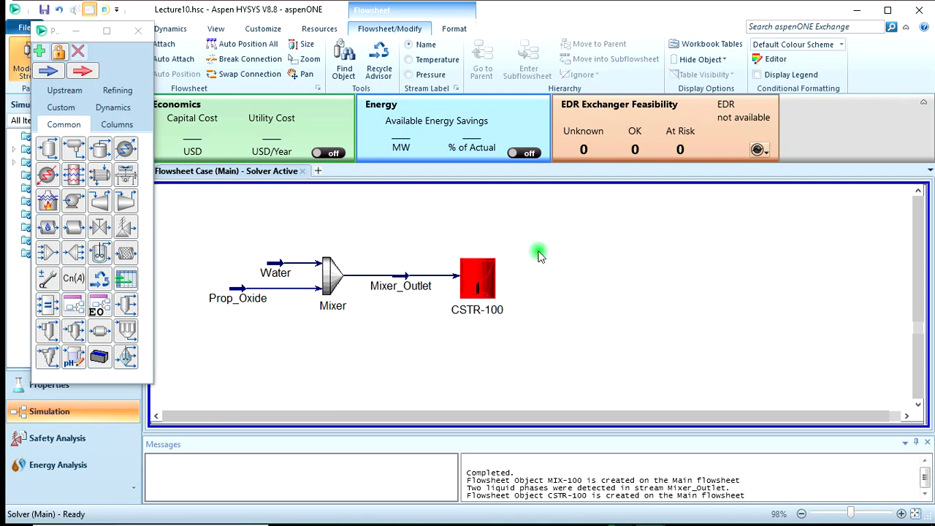
- Rename the reactor CSTR with outlets CSTR Vent (vapour) and CSTR Product (liquid)
double_click(477, 285)
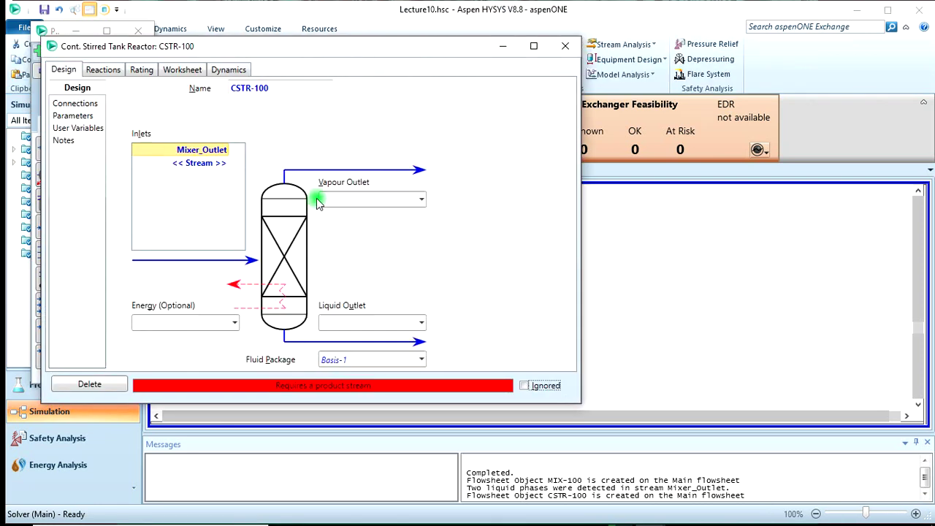
left_click(305, 91)
left_click(306, 93)
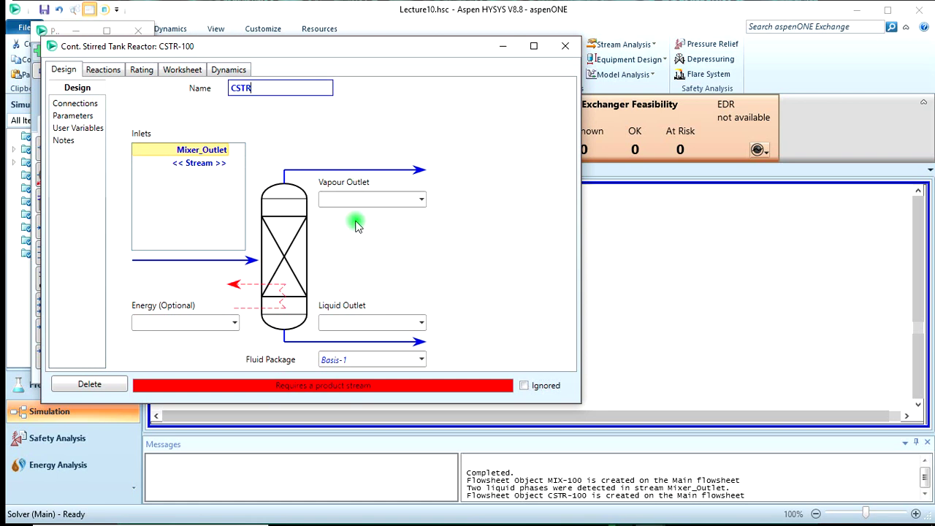
left_click(366, 198)
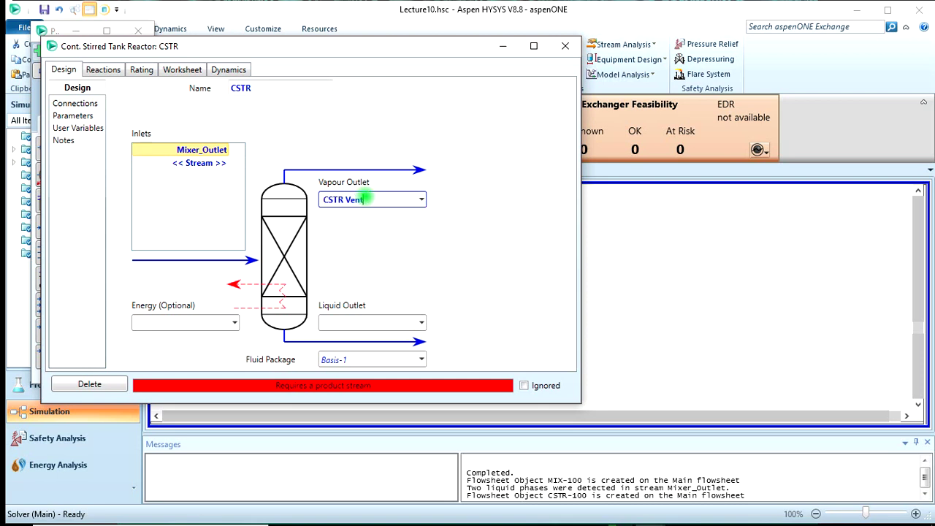
key("Return")
left_click(355, 324)
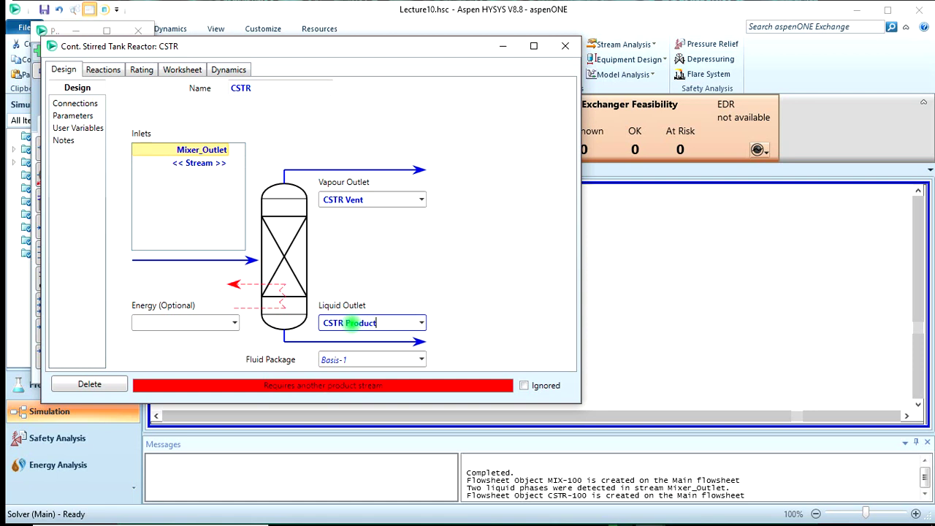
key("Return")
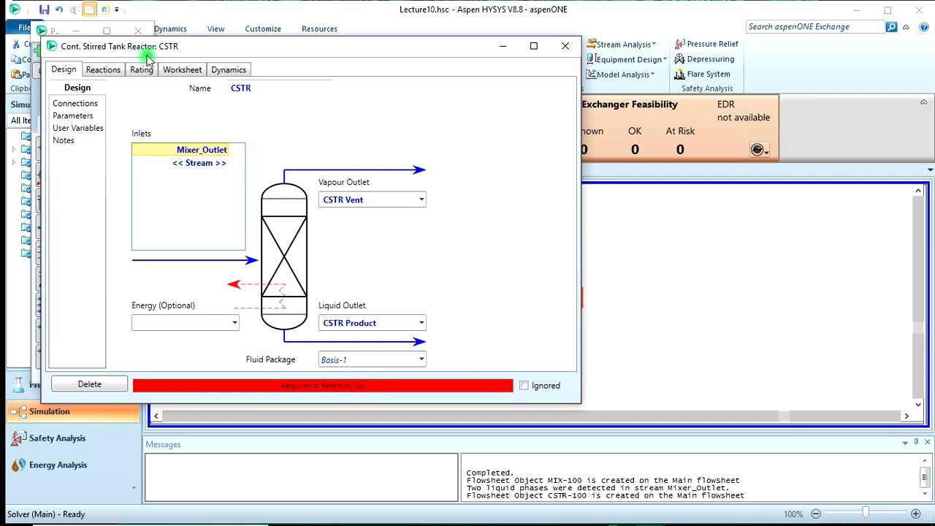
left_click(108, 69)
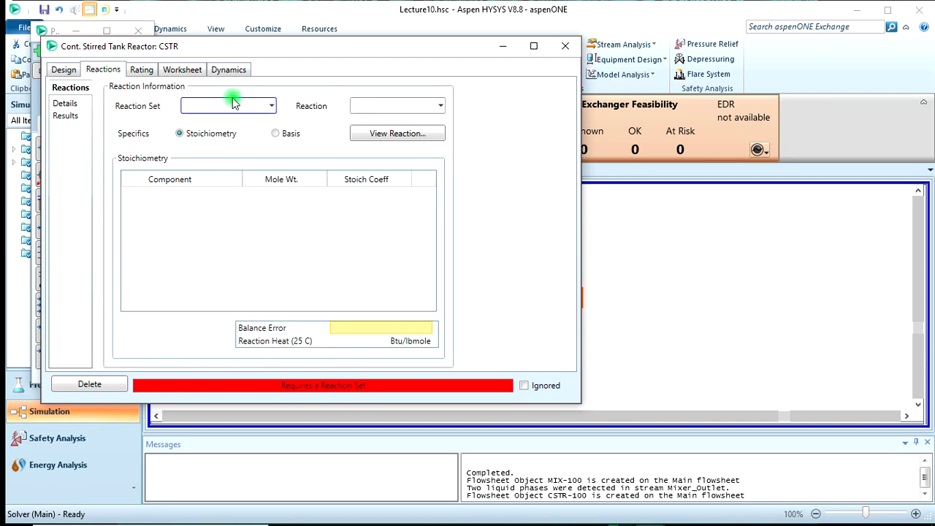
- Attach reaction set Set-1 to the CSTR
left_click(271, 105)
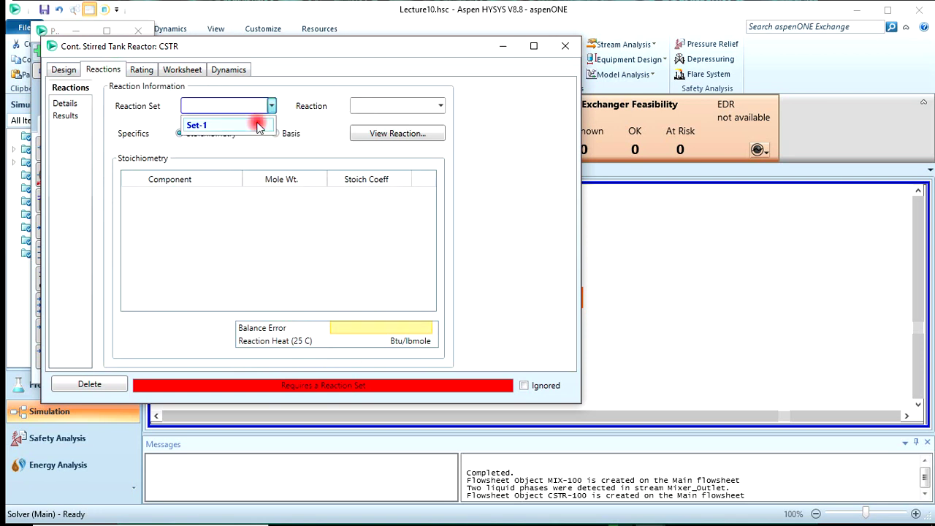
left_click(257, 125)
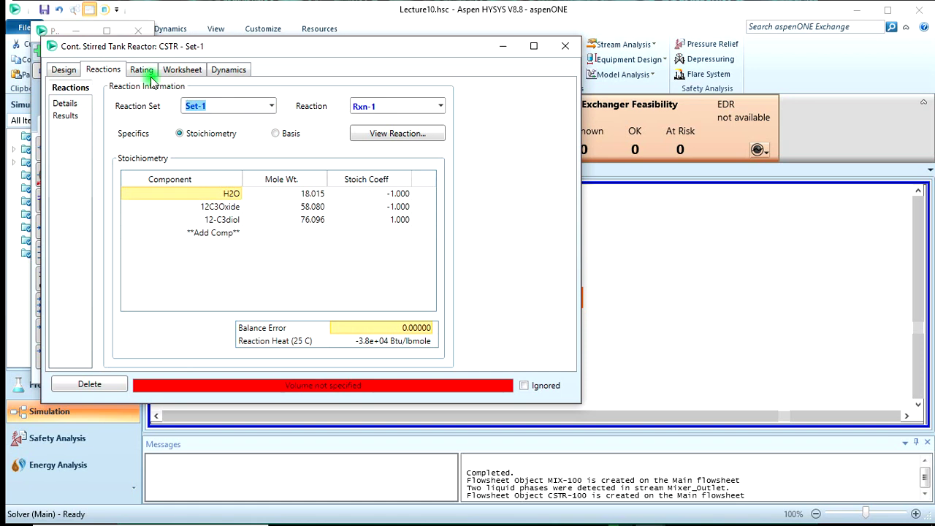
left_click(185, 69)
left_click(226, 68)
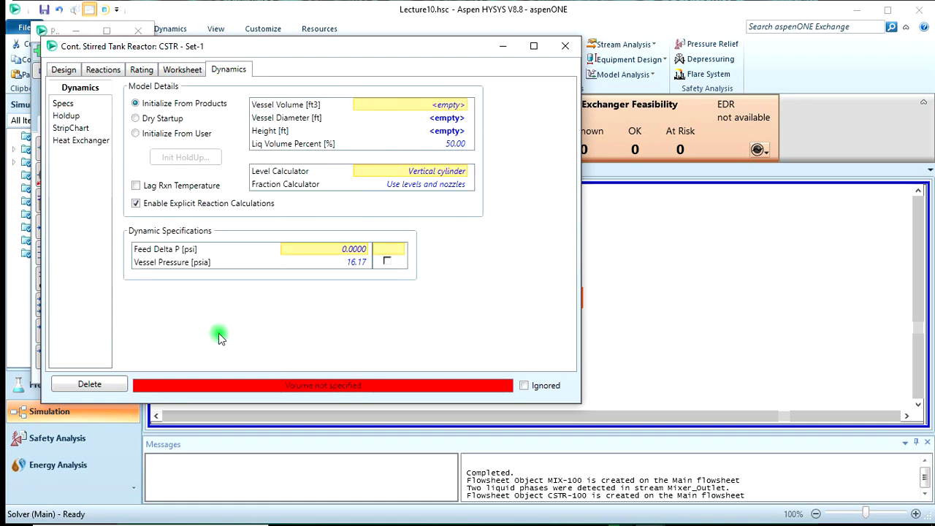
- Set the CSTR vessel volume to 280 ft3 and liquid volume percent to 85
left_click(452, 109)
left_click(431, 109)
type("2")
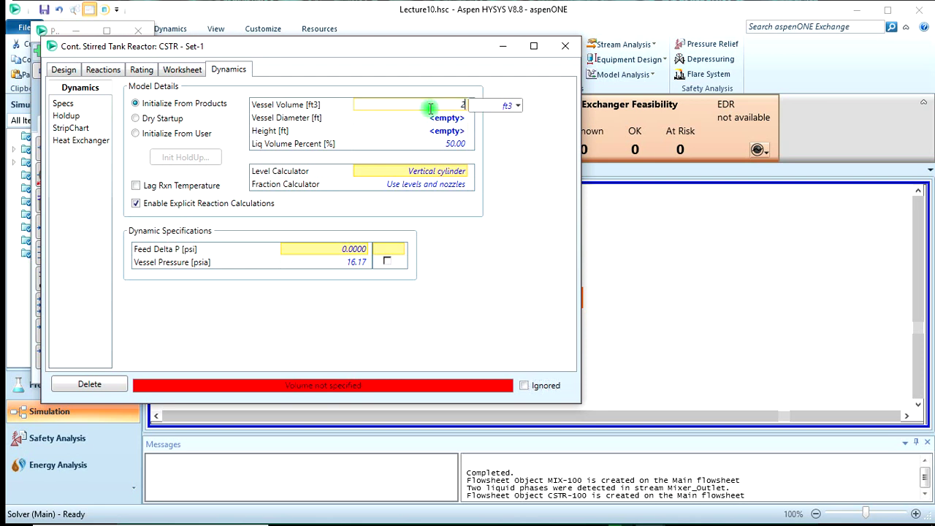
type("80")
key("Return")
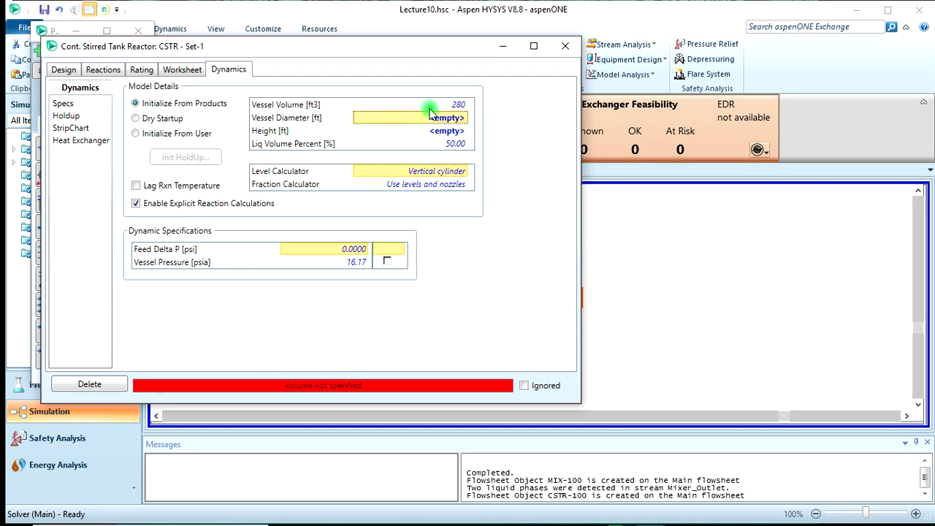
left_click(431, 144)
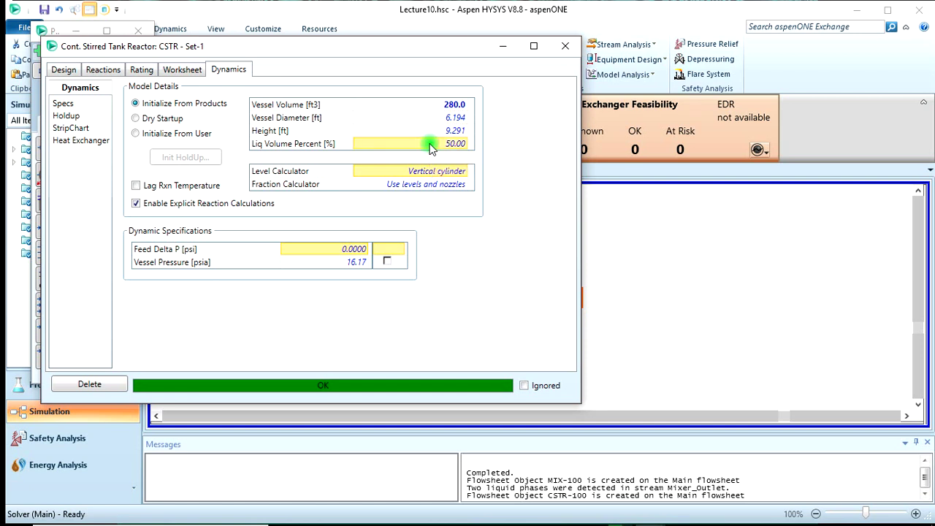
type("85")
key("Return")
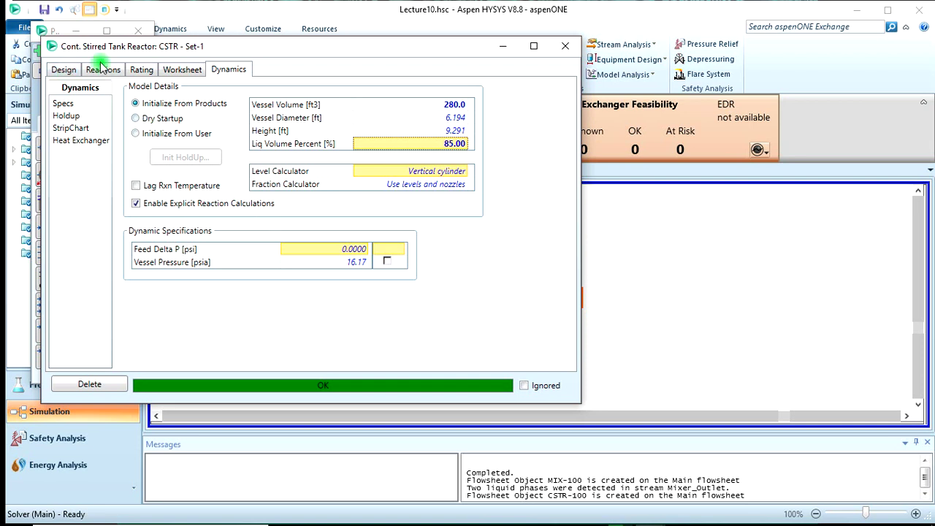
left_click(98, 70)
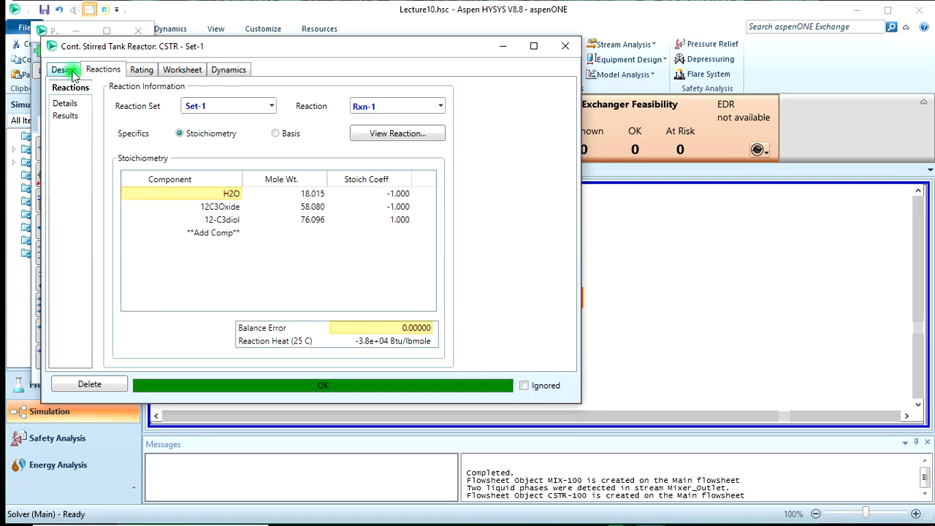
left_click(64, 70)
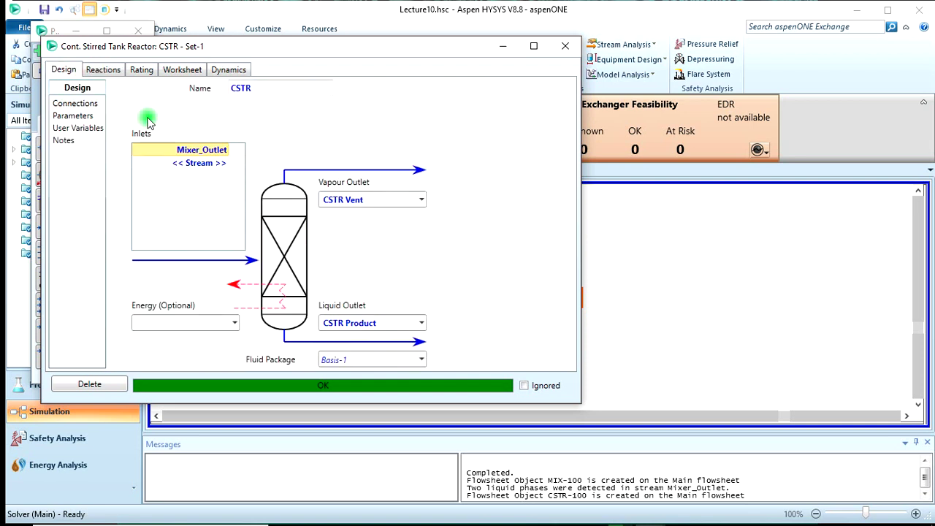
- Move the CSTR Vent stream higher and rotate it to point straight up
left_click(560, 49)
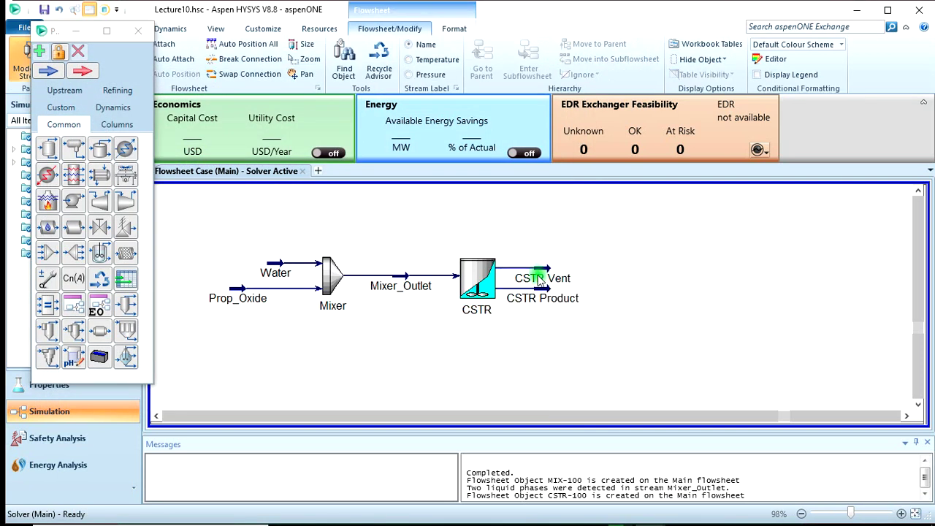
left_click_drag(538, 279, 539, 247)
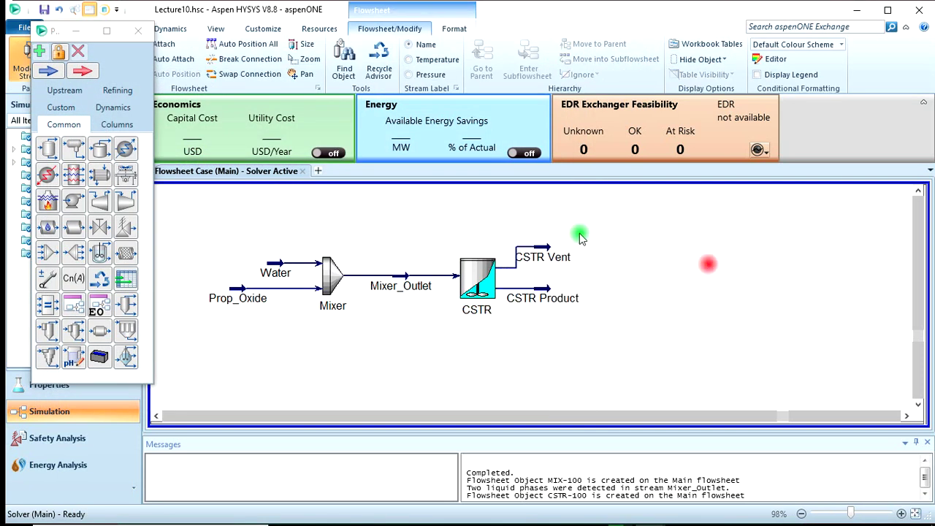
left_click(139, 37)
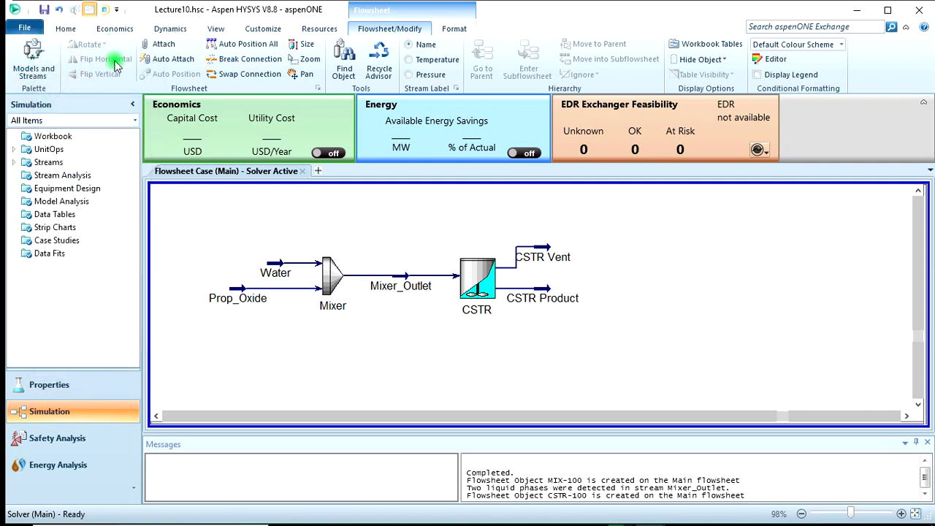
left_click(552, 251)
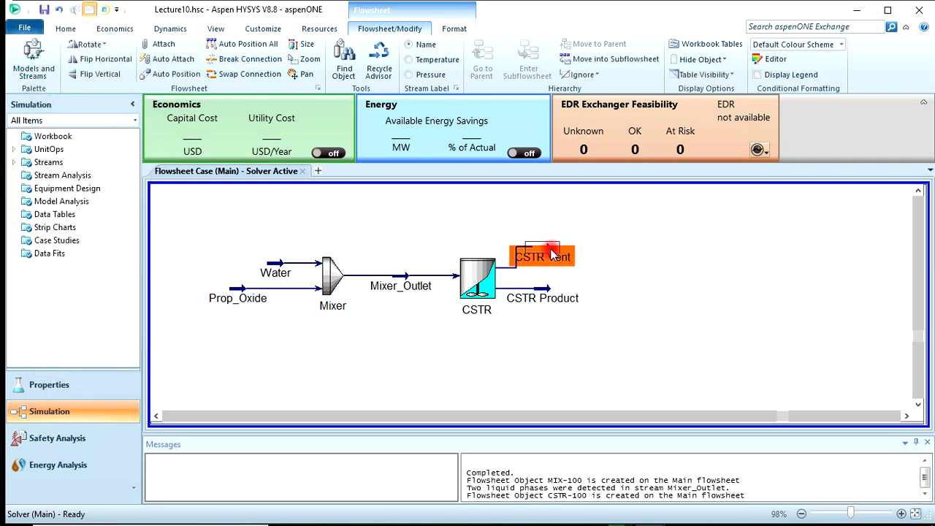
left_click(77, 45)
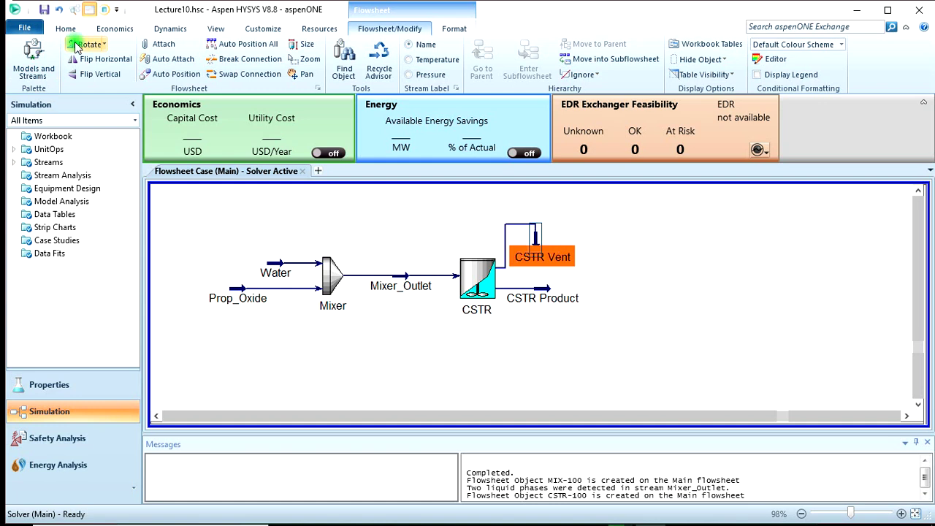
left_click(78, 45)
left_click(77, 44)
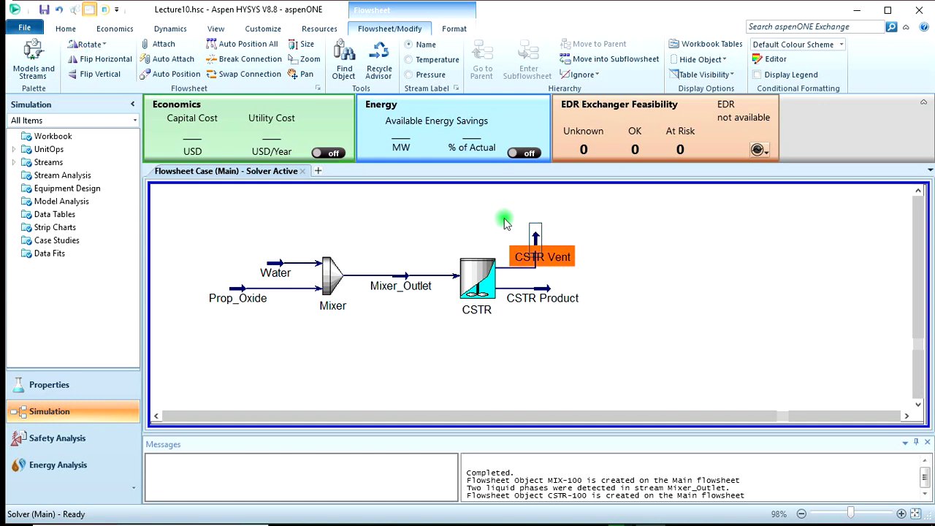
left_click(668, 260)
- Place the CSTR Vent label above its line, then reopen the CSTR for its energy stream
left_click(542, 261)
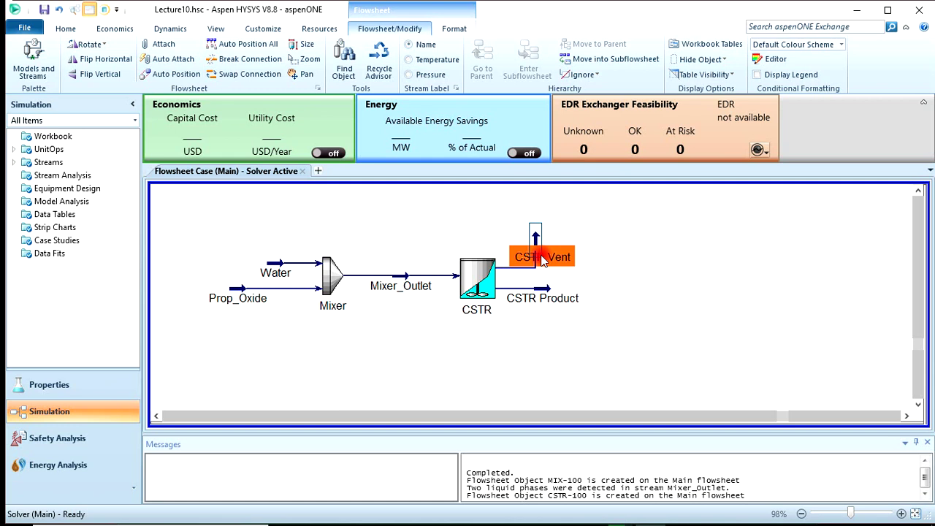
right_click(543, 261)
left_click(555, 424)
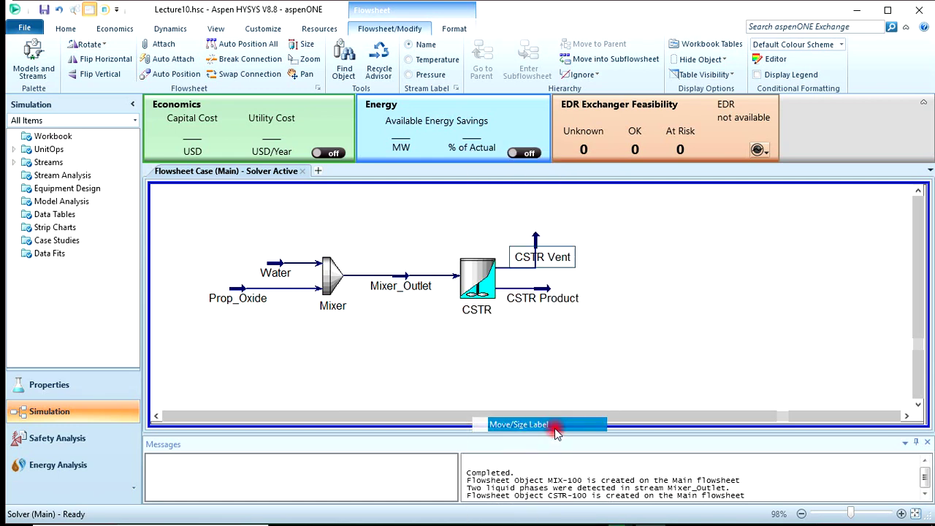
left_click_drag(554, 264, 552, 226)
left_click(762, 271)
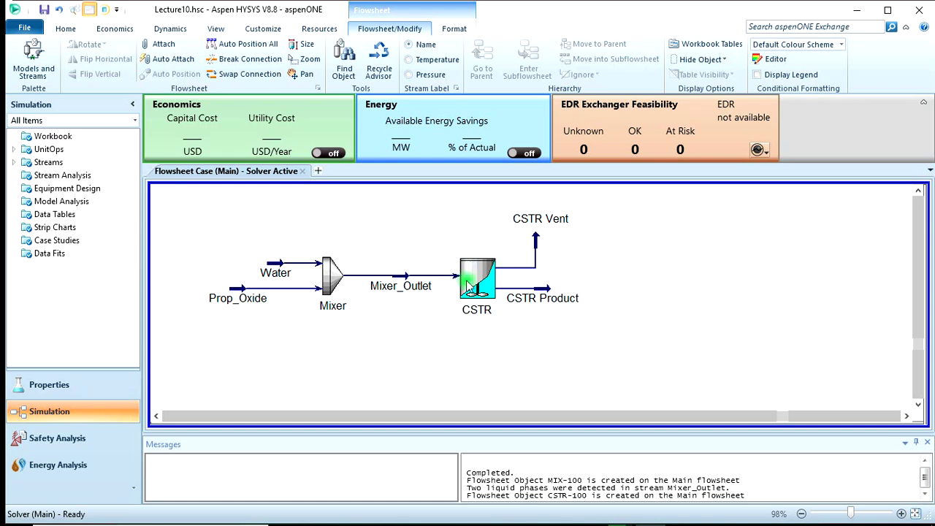
double_click(474, 281)
left_click(208, 339)
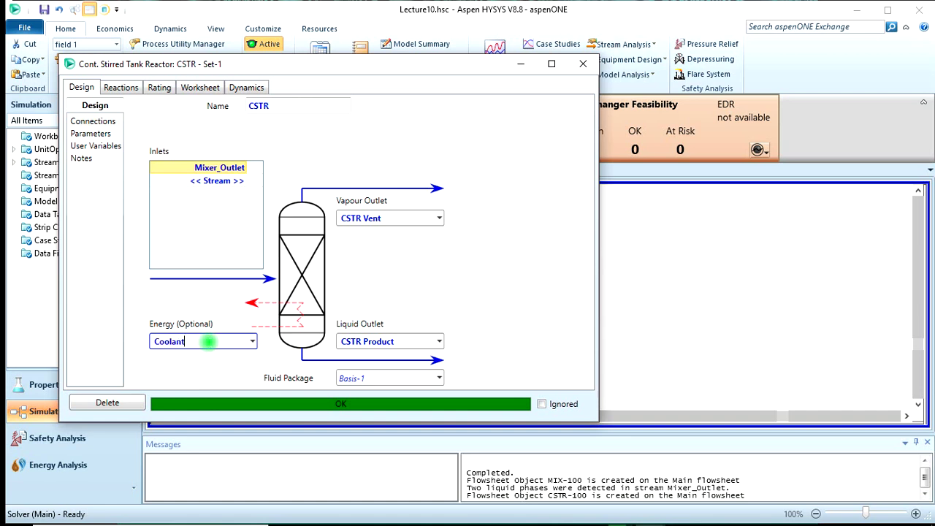
- Assign Coolant as the CSTR's energy stream
key("Return")
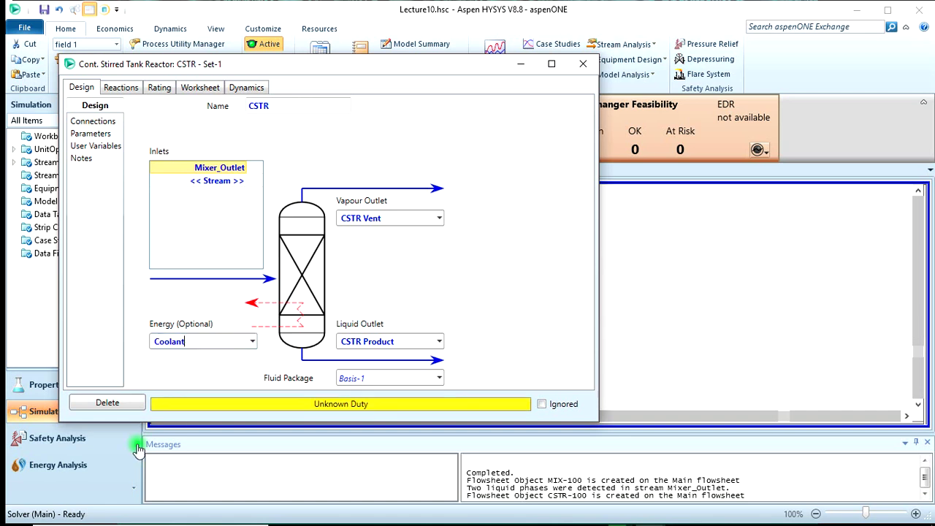
left_click(121, 88)
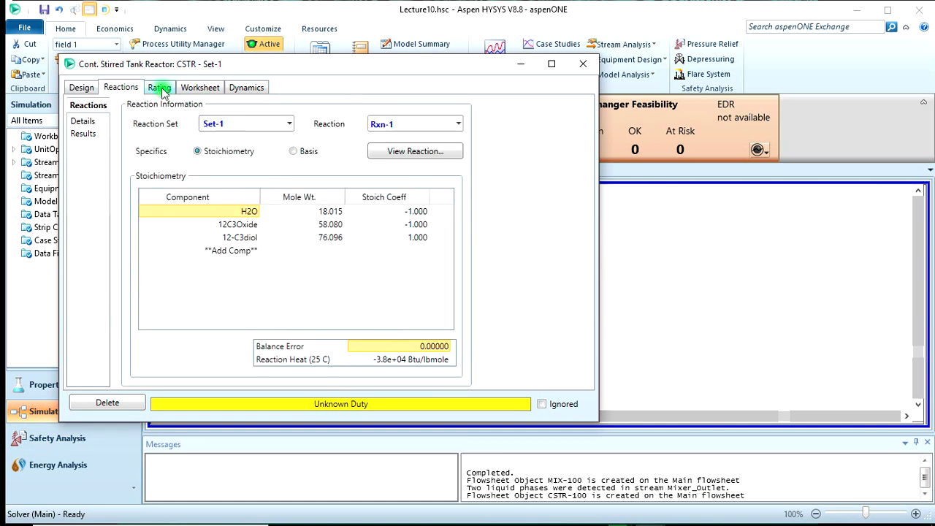
left_click(201, 88)
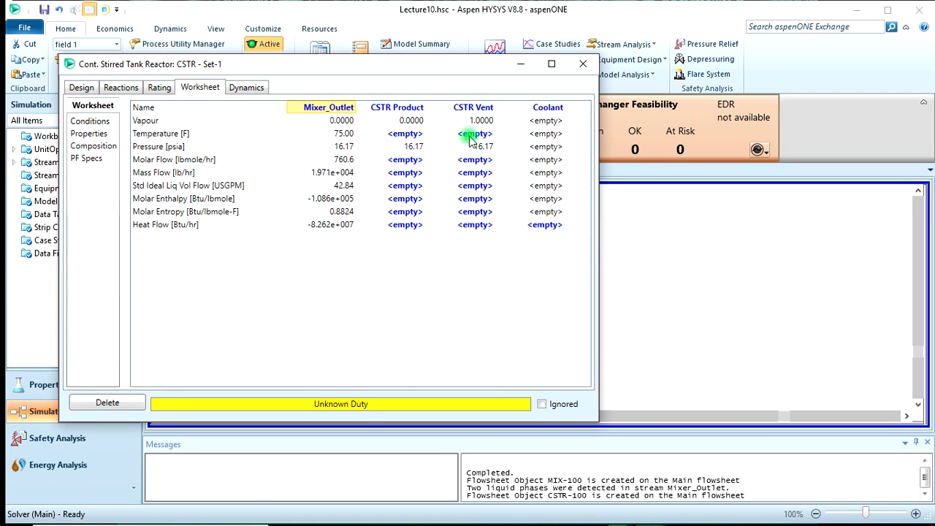
- Set the CSTR Product temperature to 75 F and close the reactor window
left_click(407, 136)
type("75")
key("Return")
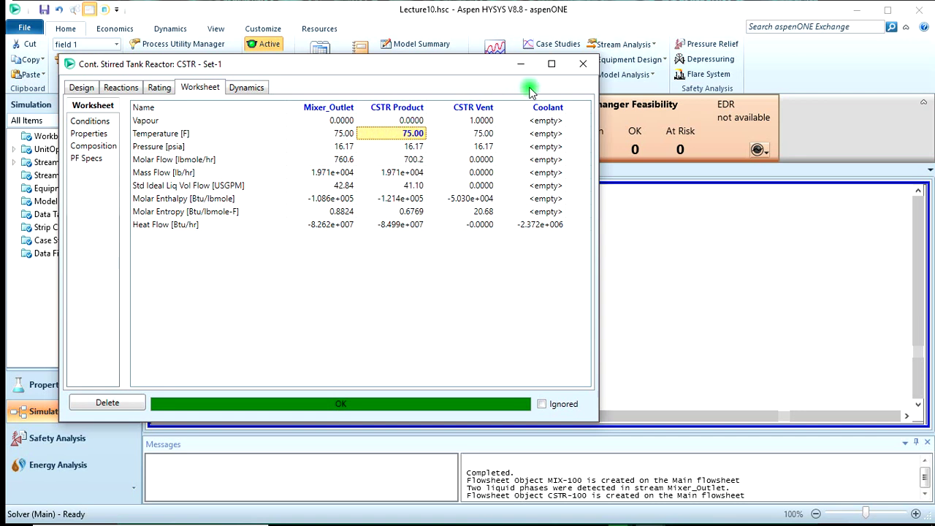
left_click(583, 63)
left_click(590, 252)
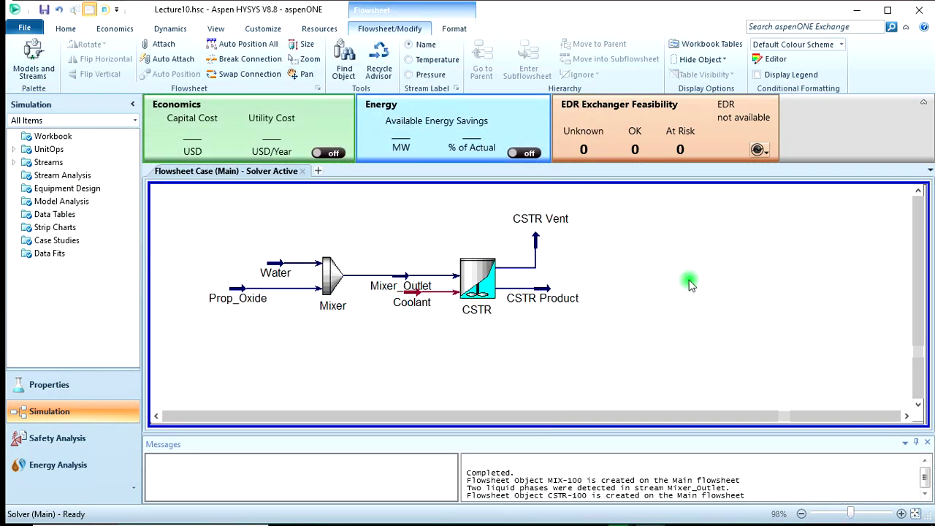
double_click(483, 291)
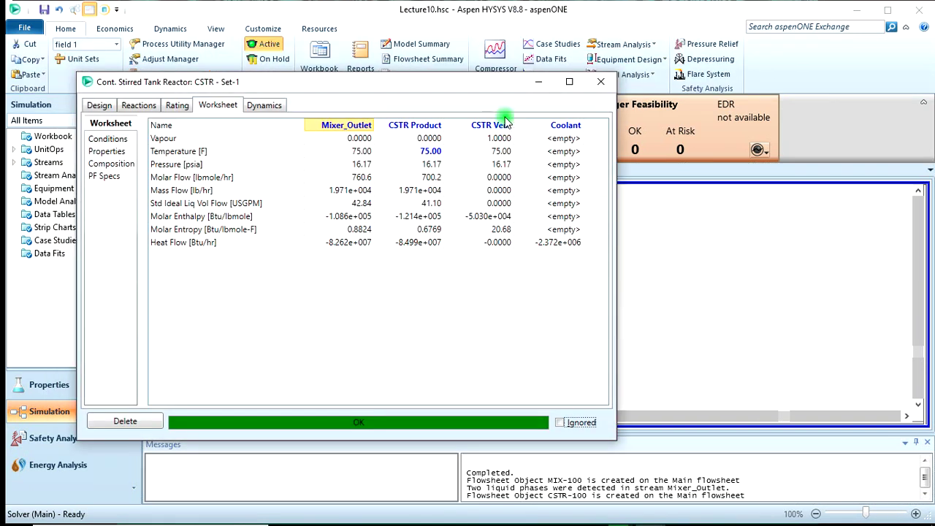
left_click(603, 80)
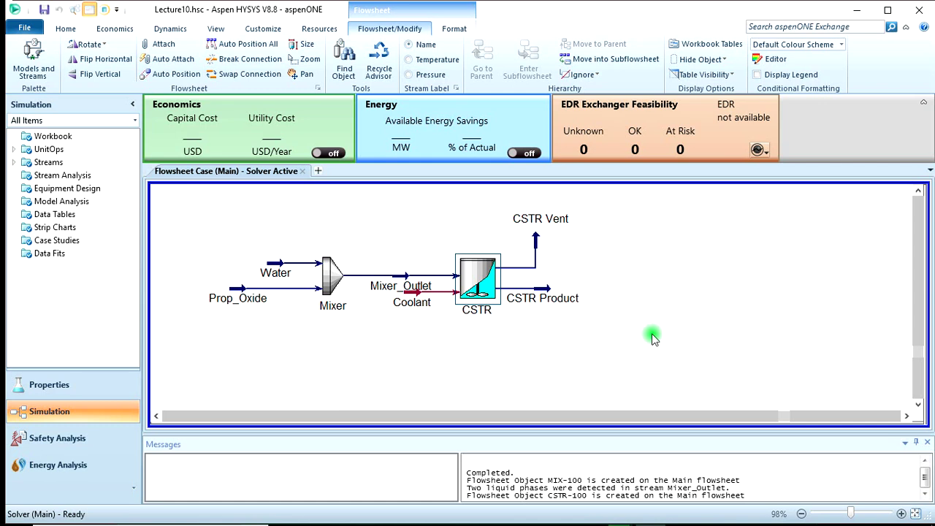
key("alt+Tab")
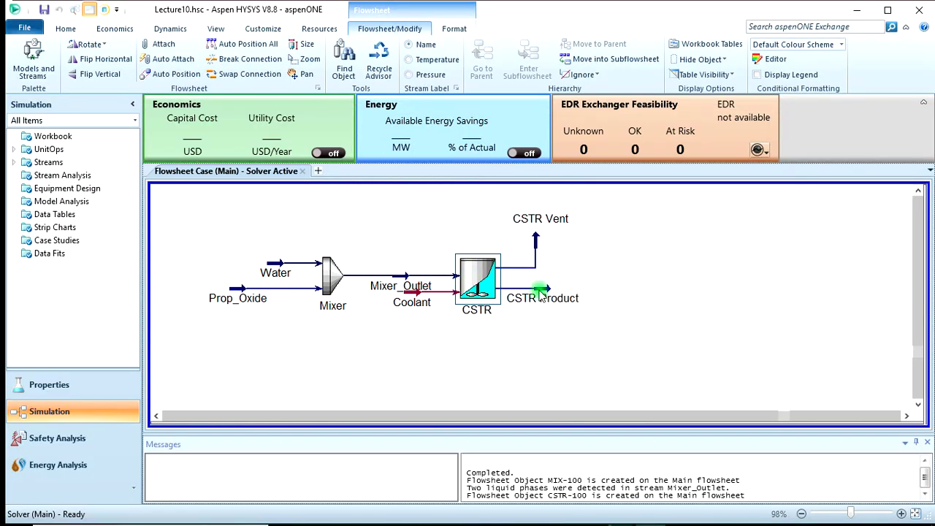
double_click(488, 278)
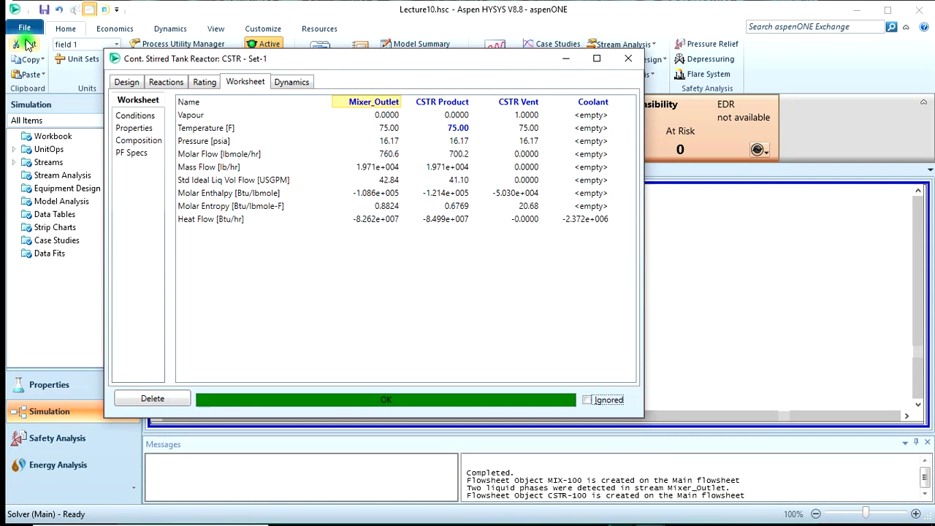
- Show the CSTR reaction results: Rxn-1 at 40.30% conversion of 12C3Oxide
left_click(165, 84)
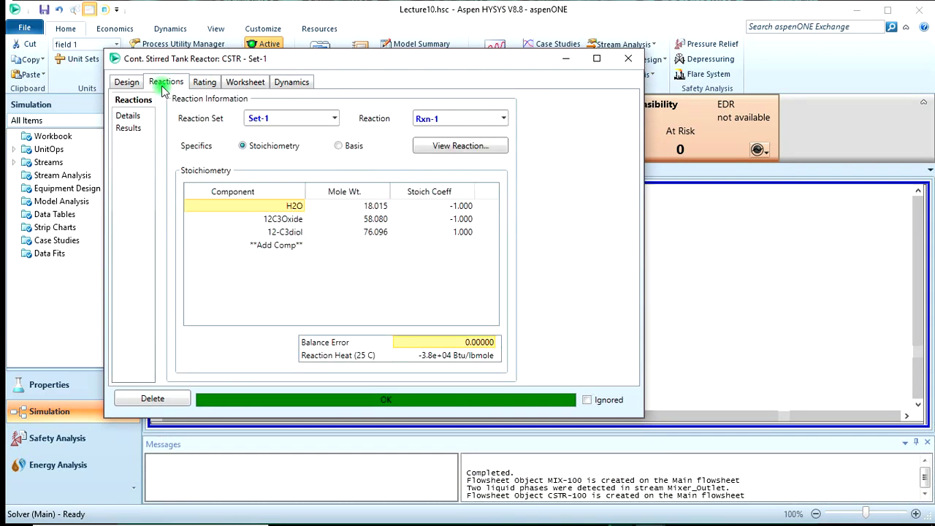
left_click(128, 128)
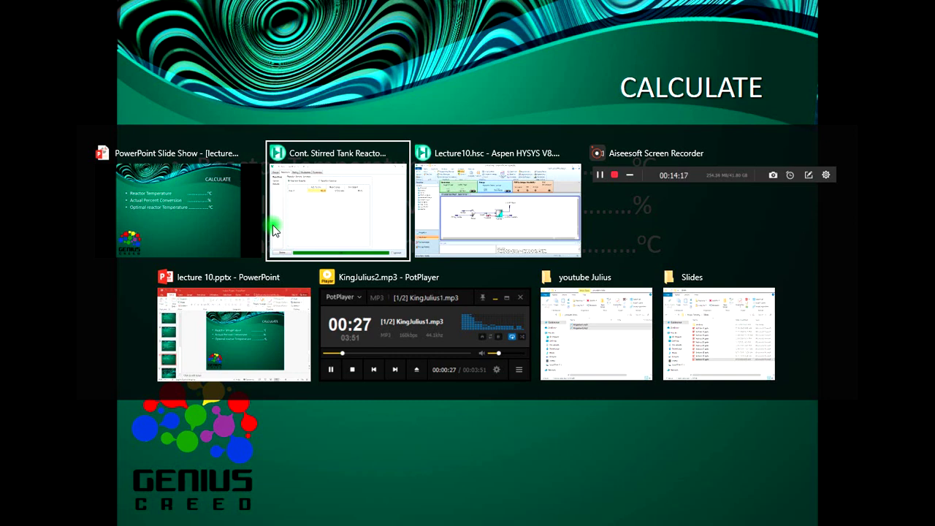
left_click(275, 231)
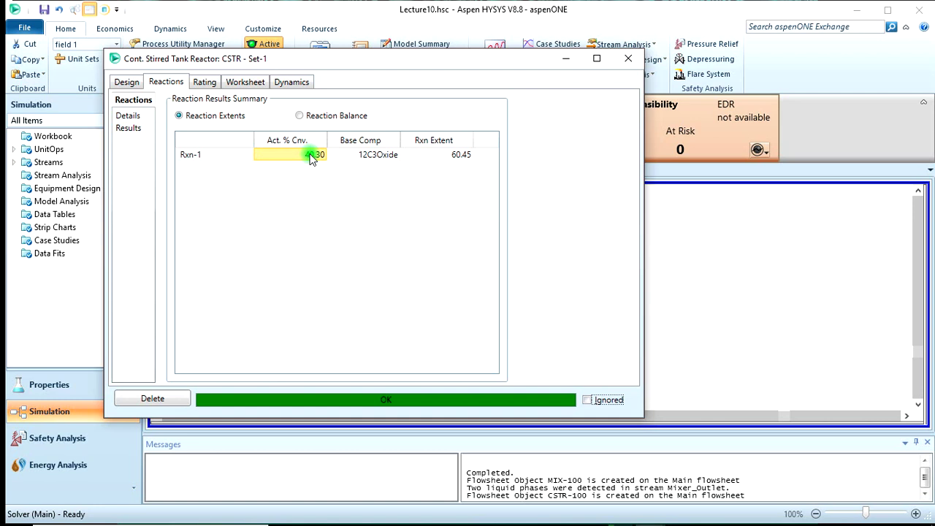
- Set CSTR Product temperature to 60 F and check the resulting conversion
left_click(246, 82)
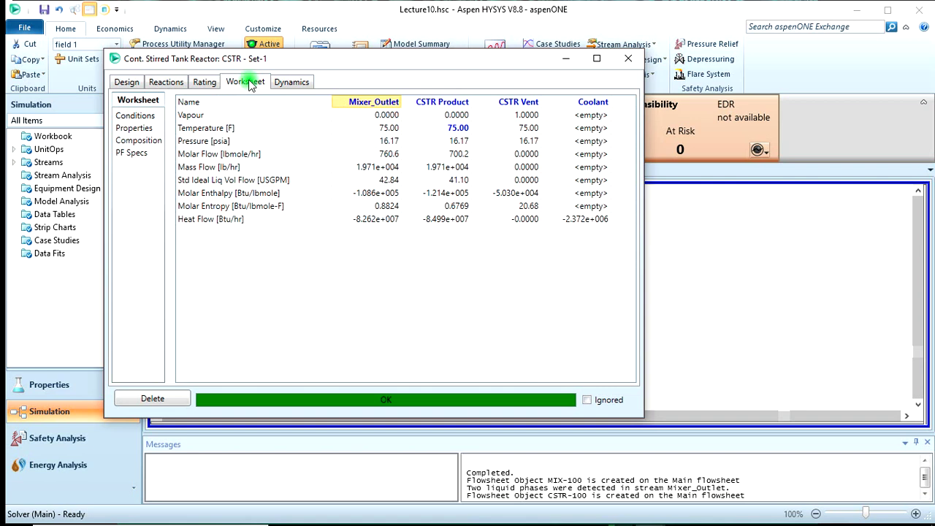
left_click(461, 130)
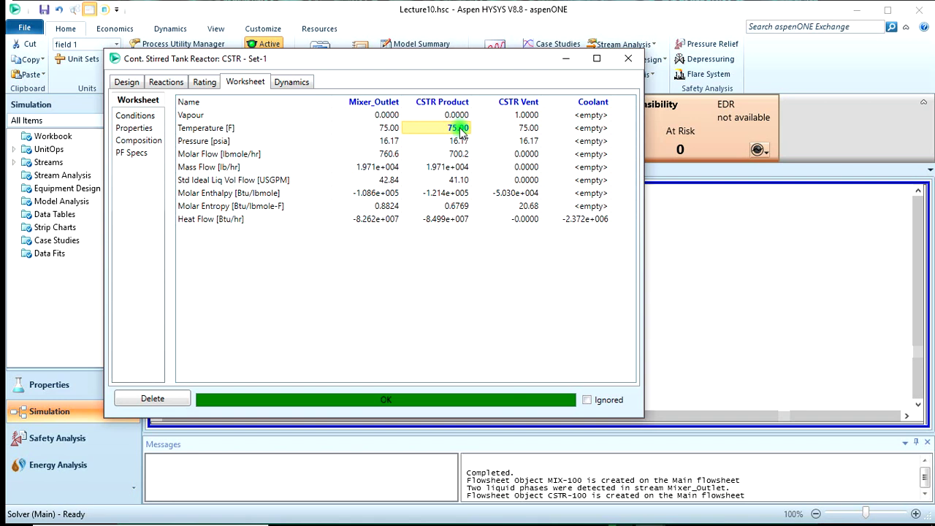
mouse_move(425, 133)
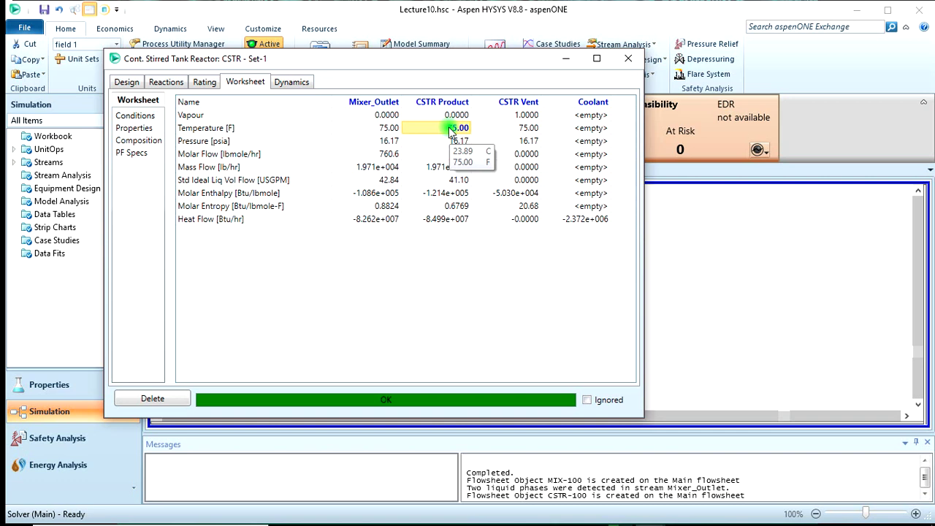
type("60")
key("Return")
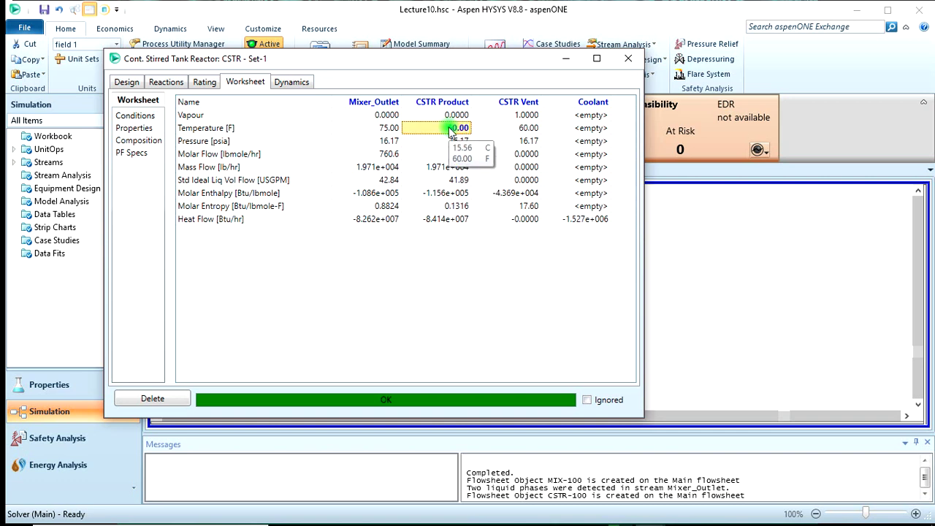
left_click(158, 82)
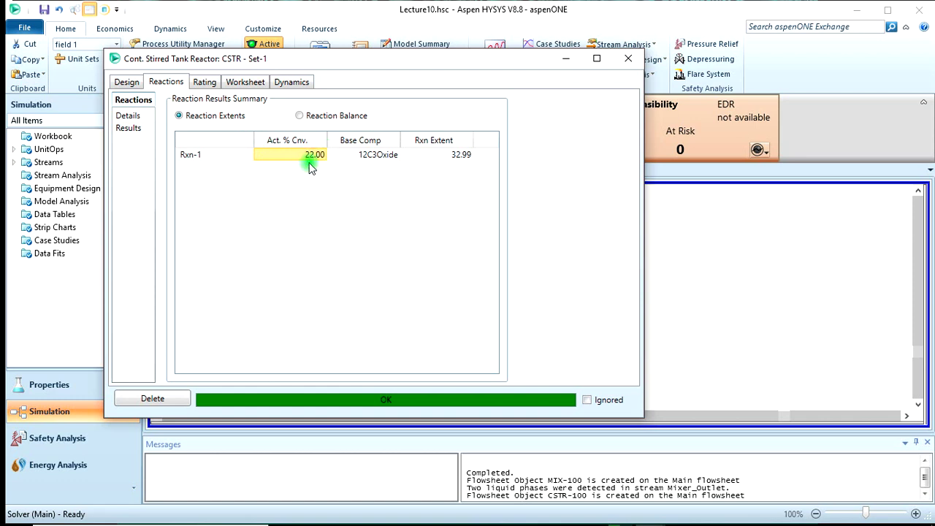
- Try 80 F product temperature and read the Rxn-1 conversion of 47.18%
left_click(245, 82)
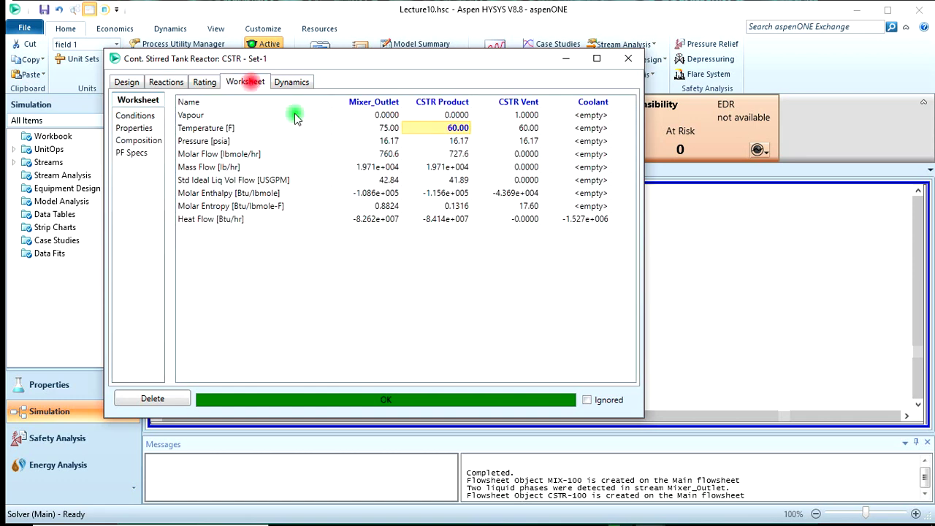
type("80")
key("Return")
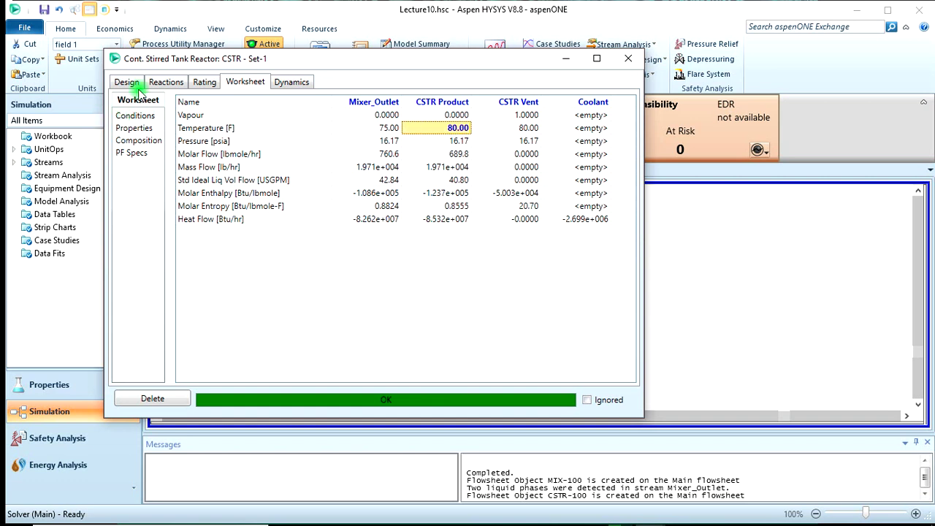
left_click(163, 83)
left_click(300, 157)
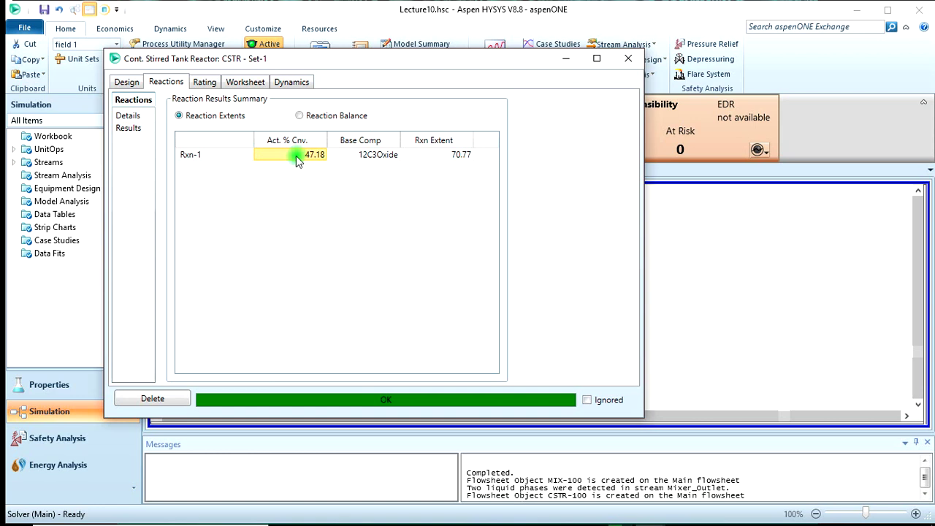
- Restore the CSTR Product temperature to 75 F and close the reactor window
left_click(247, 82)
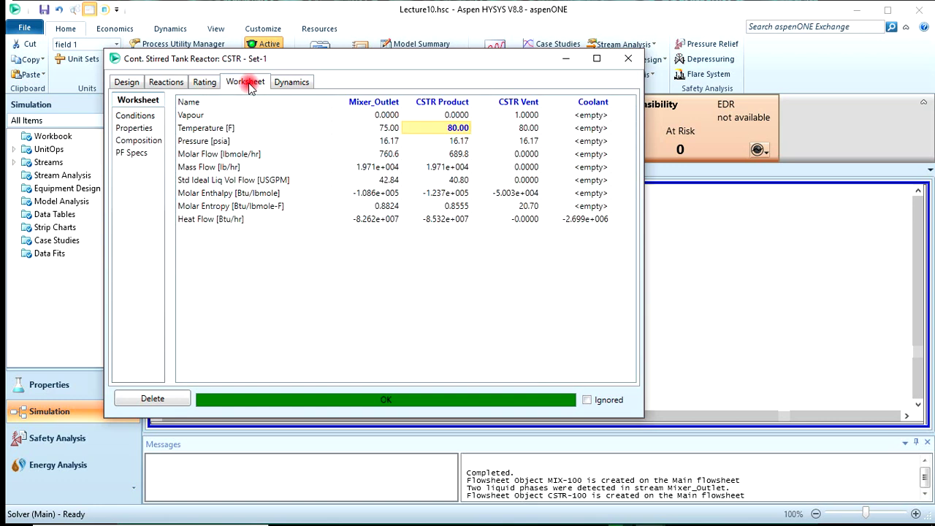
left_click(459, 127)
type("75")
key("Return")
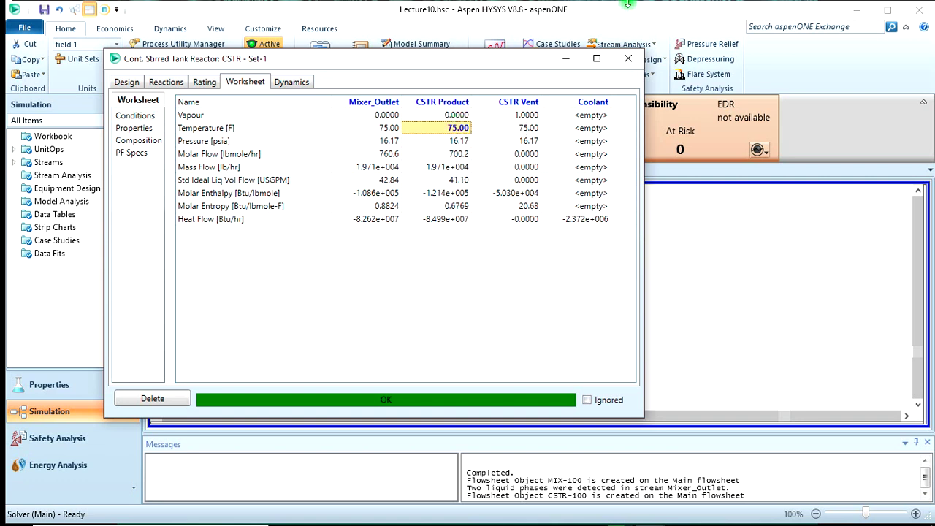
key("Escape")
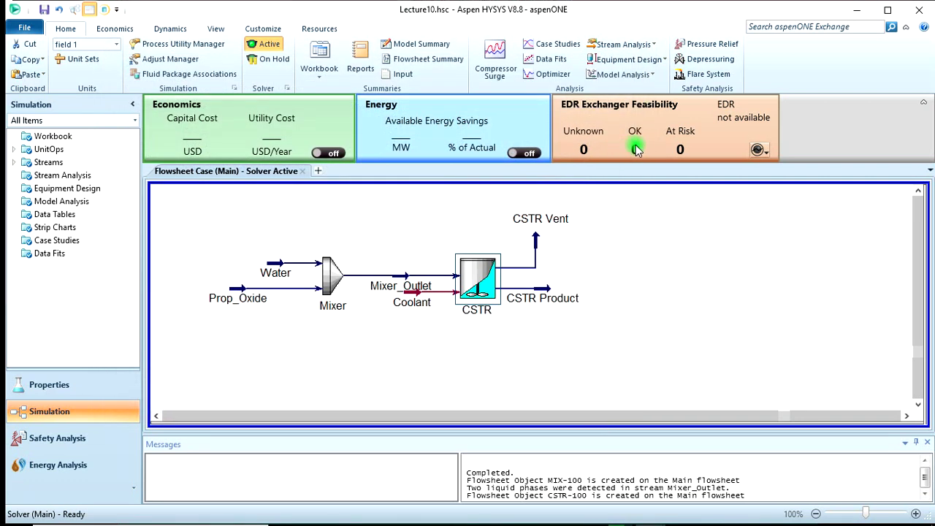
left_click(650, 244)
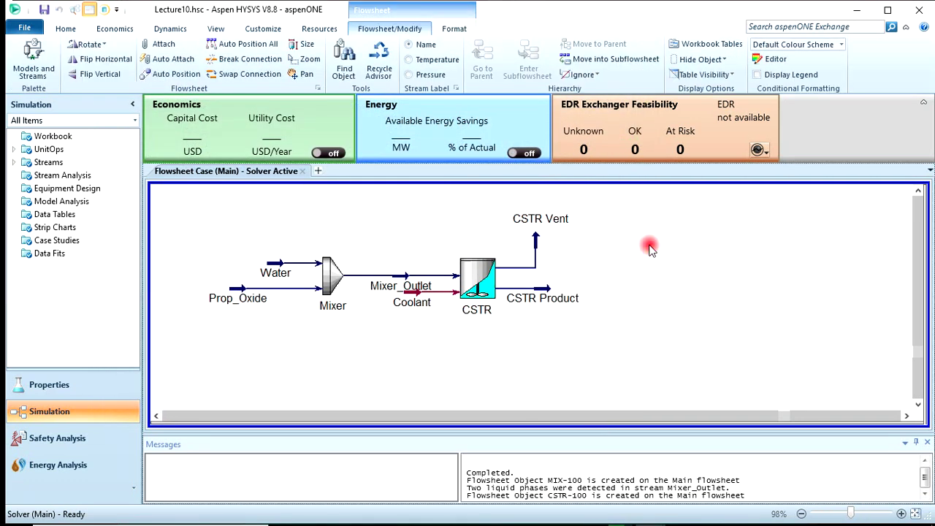
- Add a new Case Study 1 from the Home tab's Case Studies list
left_click(70, 30)
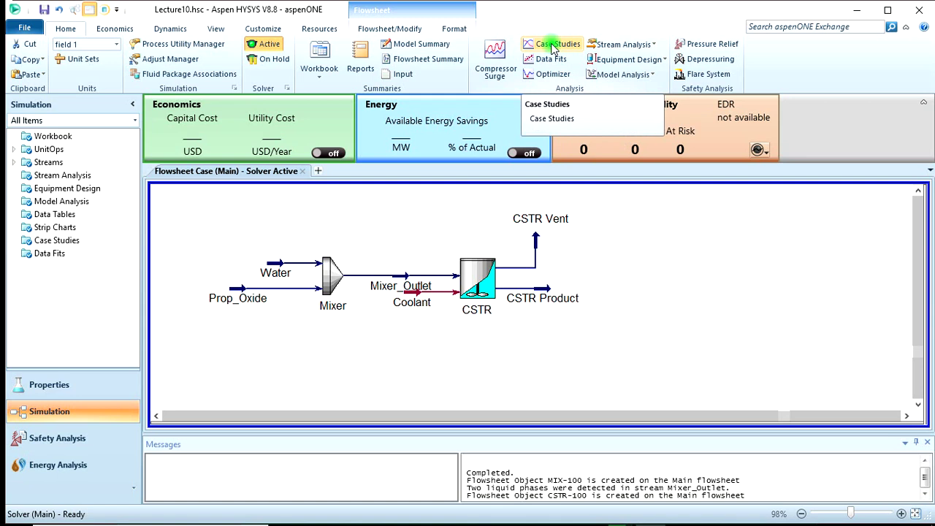
left_click(553, 46)
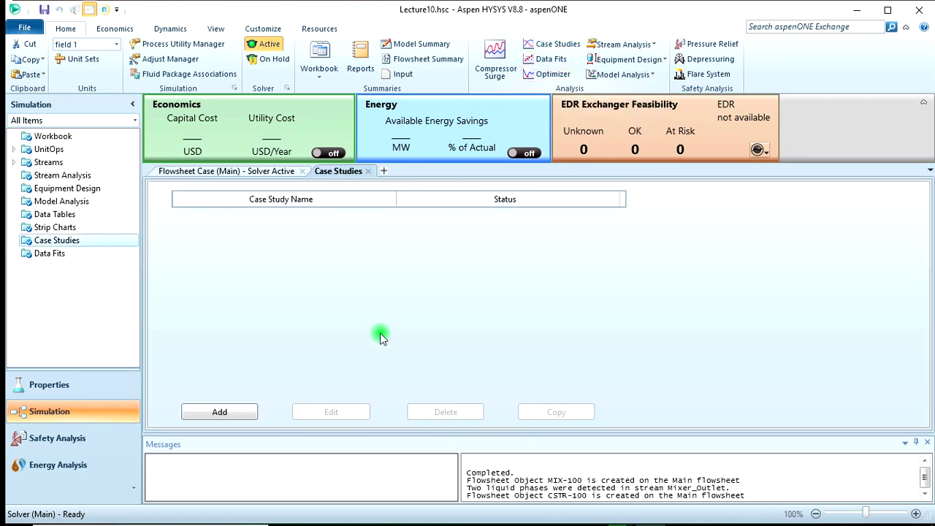
left_click(193, 419)
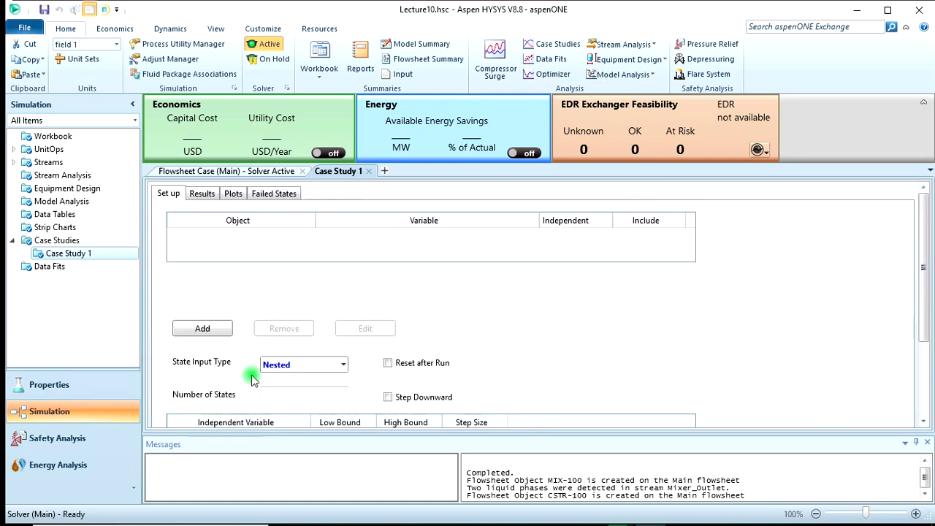
- Add the CSTR's Act. % Cnv. conversion as a case study variable
left_click(194, 329)
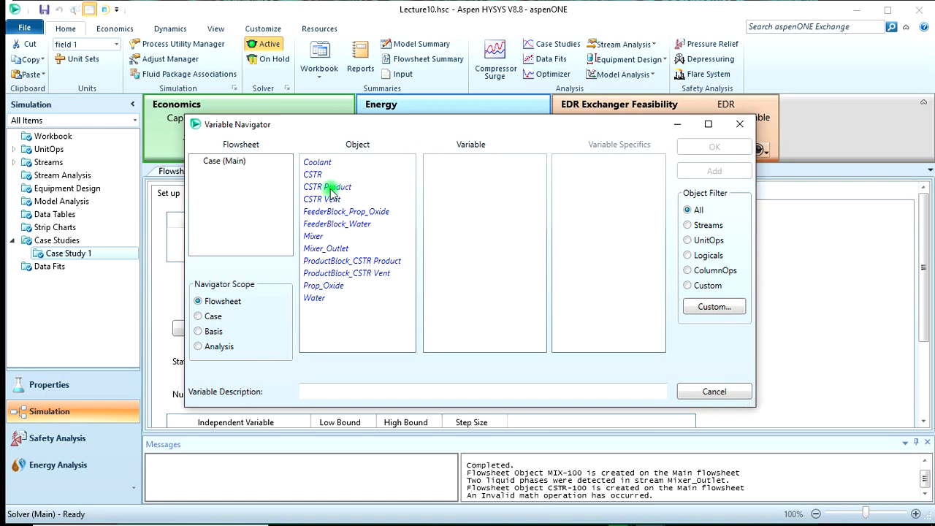
left_click(313, 175)
scroll(457, 197, "down", 15)
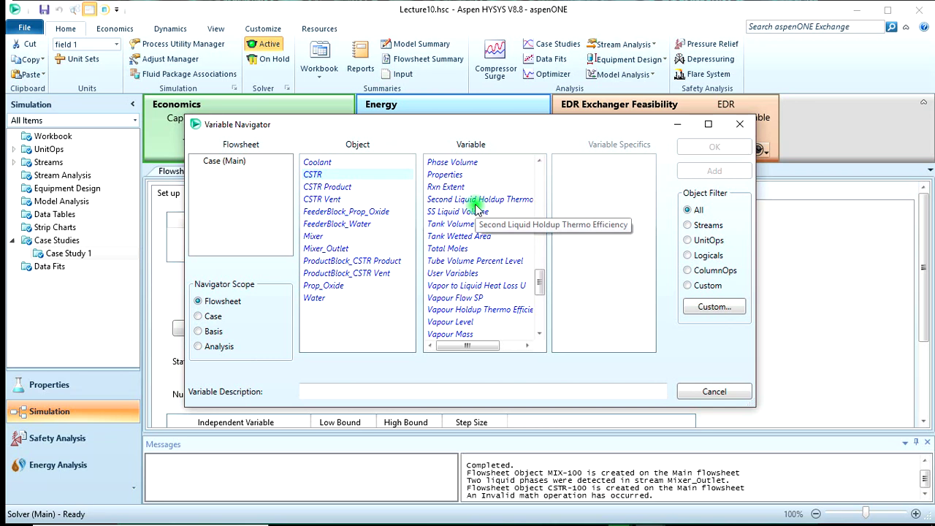
scroll(475, 207, "up", 12)
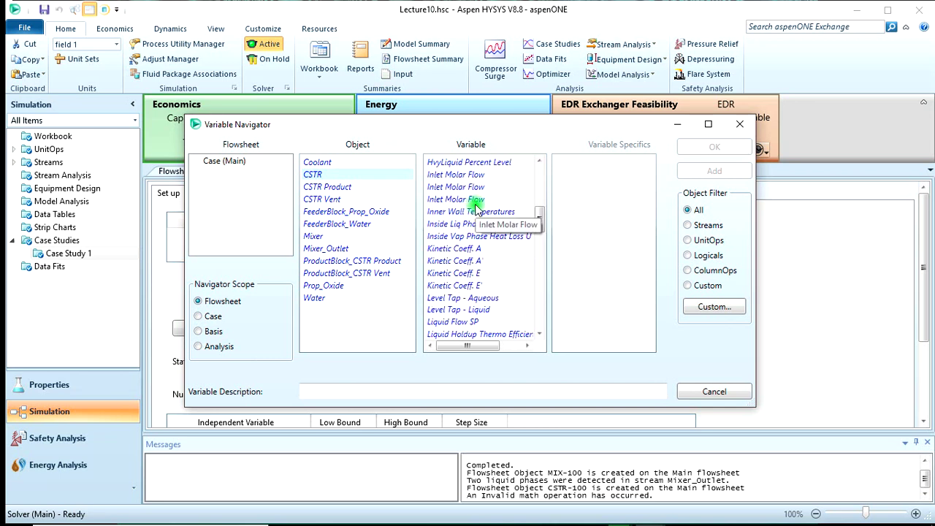
scroll(471, 193, "up", 10)
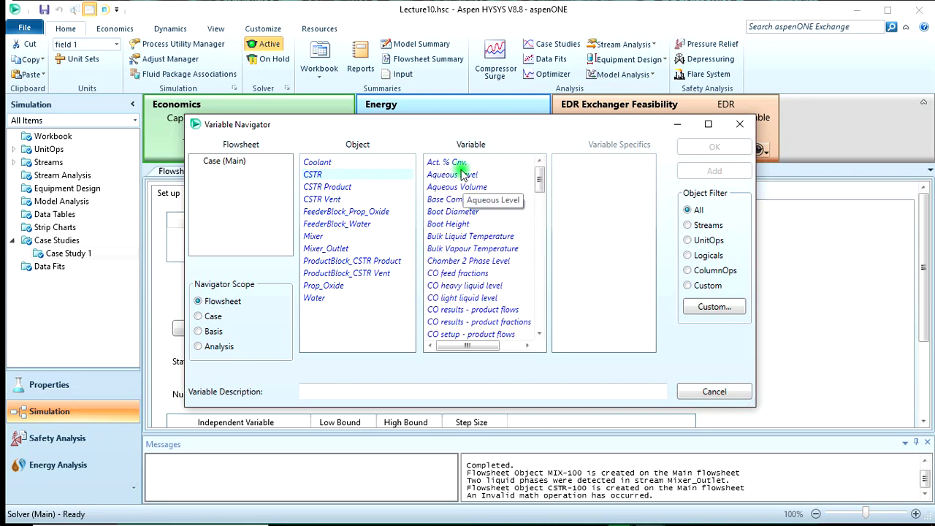
left_click(459, 162)
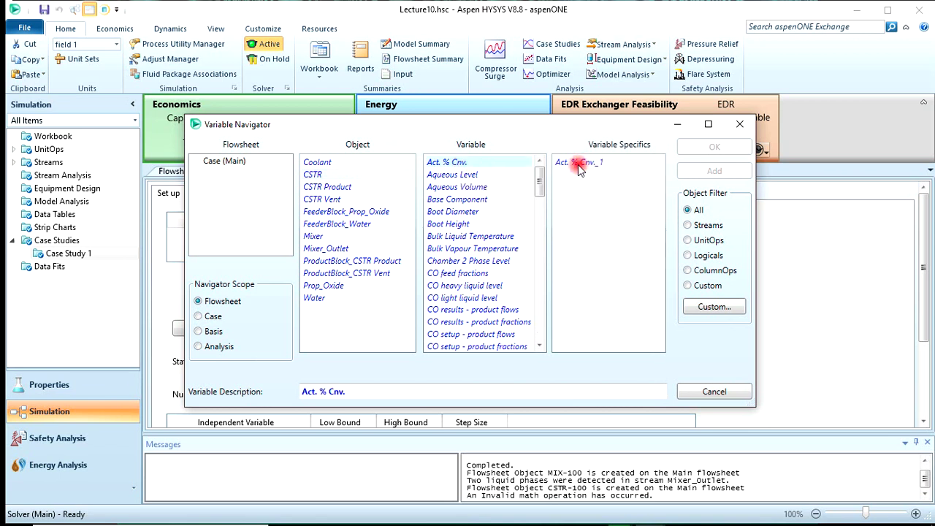
left_click(579, 163)
left_click(708, 174)
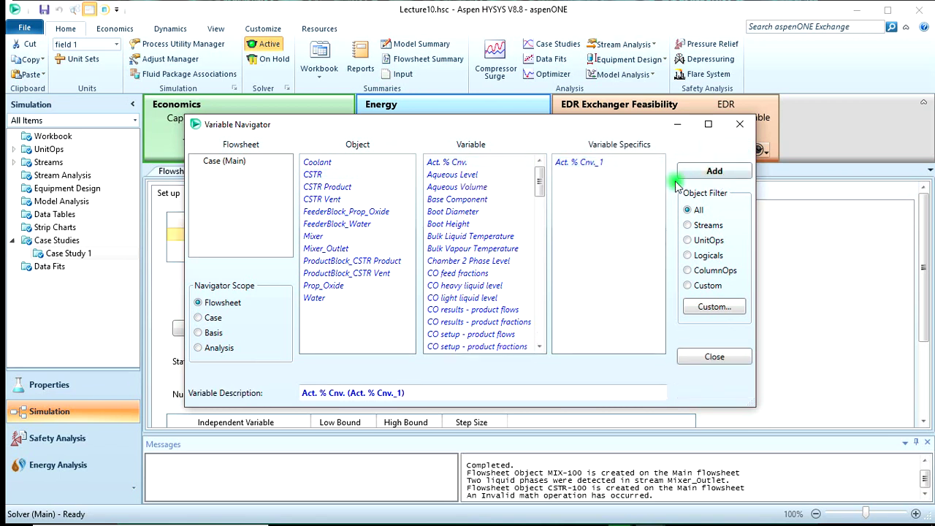
- Add CSTR Product Temperature as a variable and close the Variable Navigator
left_click(348, 189)
scroll(433, 227, "down", 3)
scroll(433, 226, "down", 5)
left_click(433, 226)
scroll(433, 226, "down", 12)
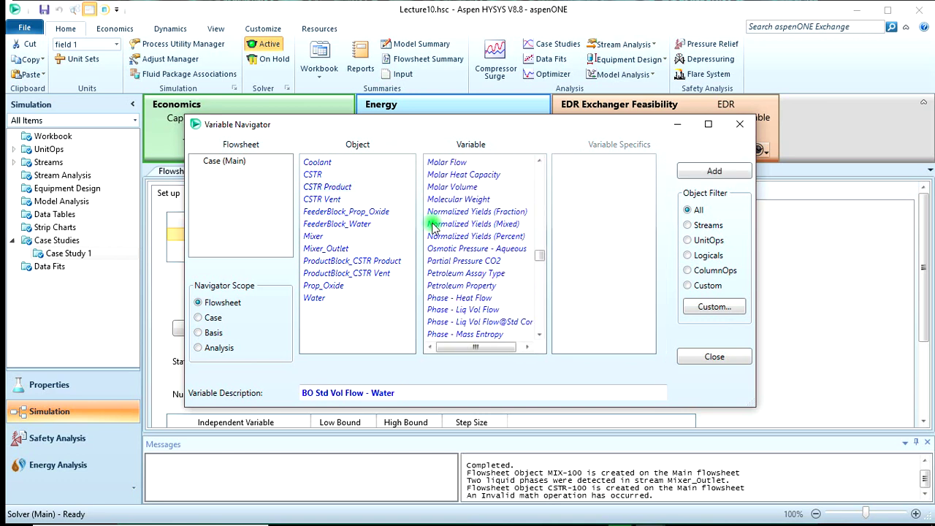
scroll(432, 226, "down", 15)
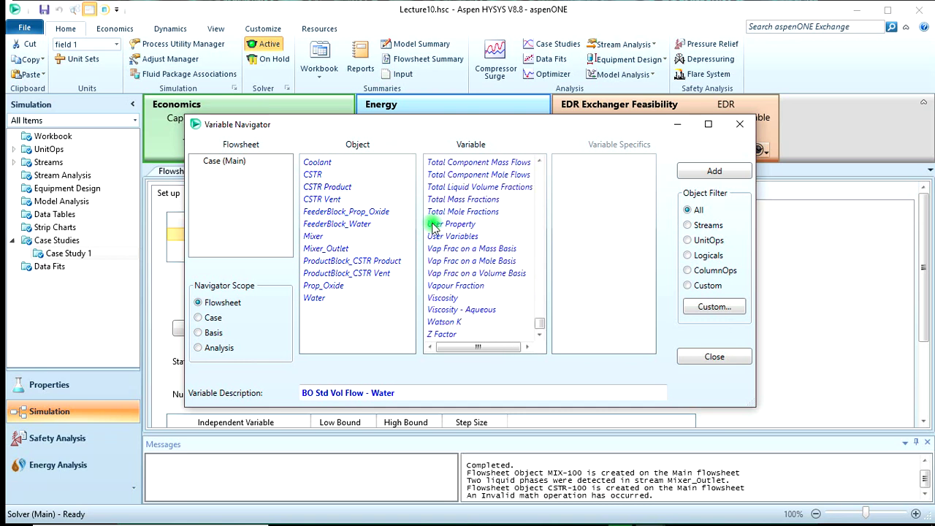
scroll(432, 230, "up", 4)
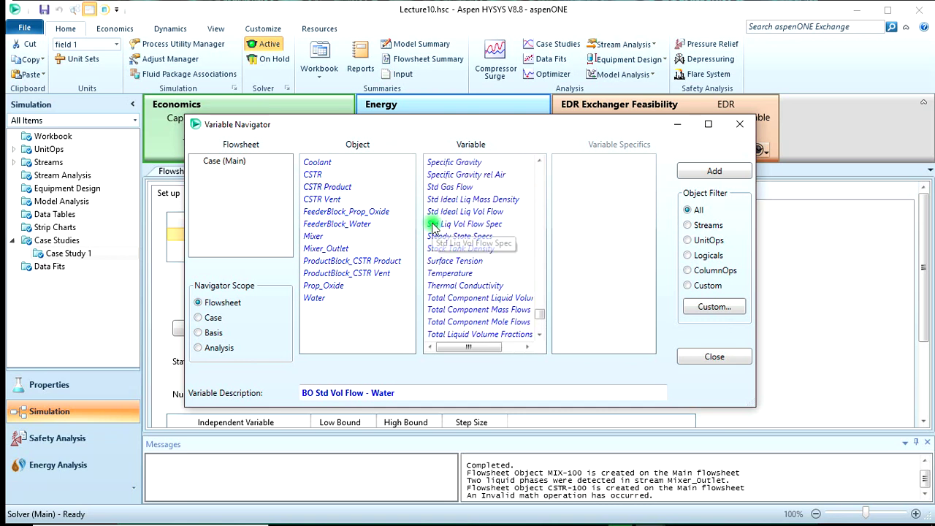
left_click(440, 273)
left_click(686, 169)
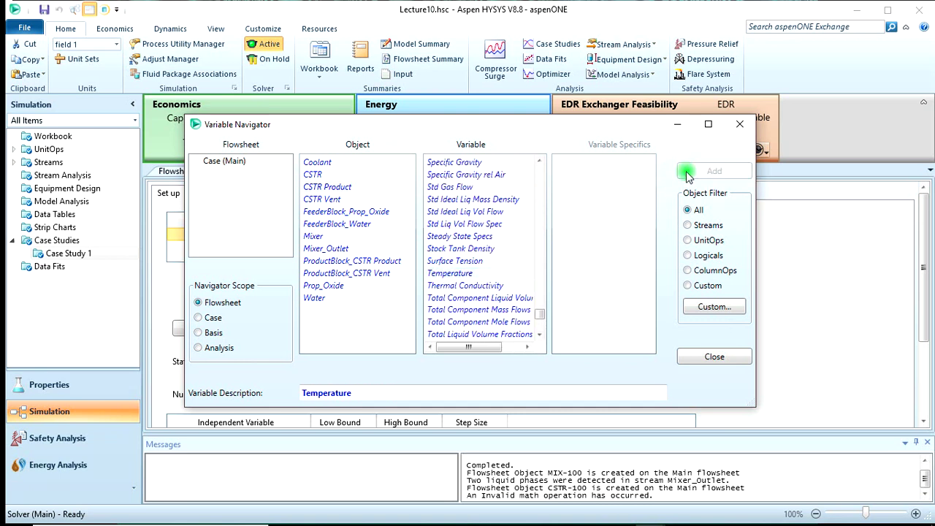
left_click(740, 125)
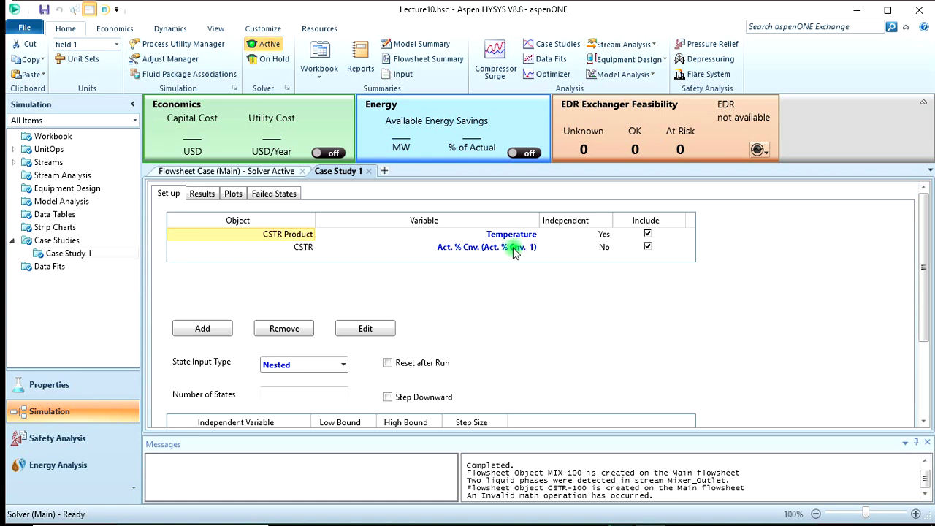
- Give CSTR Product temperature a low bound of 50, high bound 240, and step 10
scroll(503, 323, "down", 3)
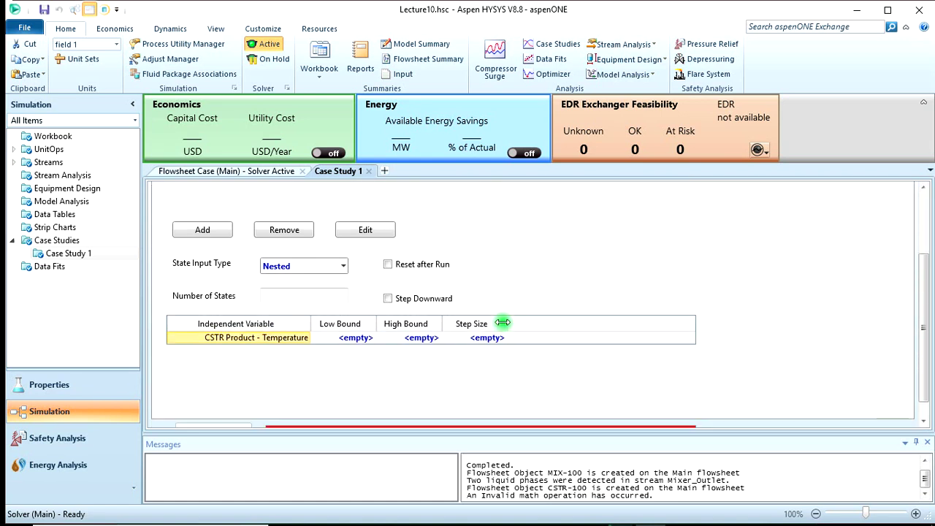
left_click(366, 339)
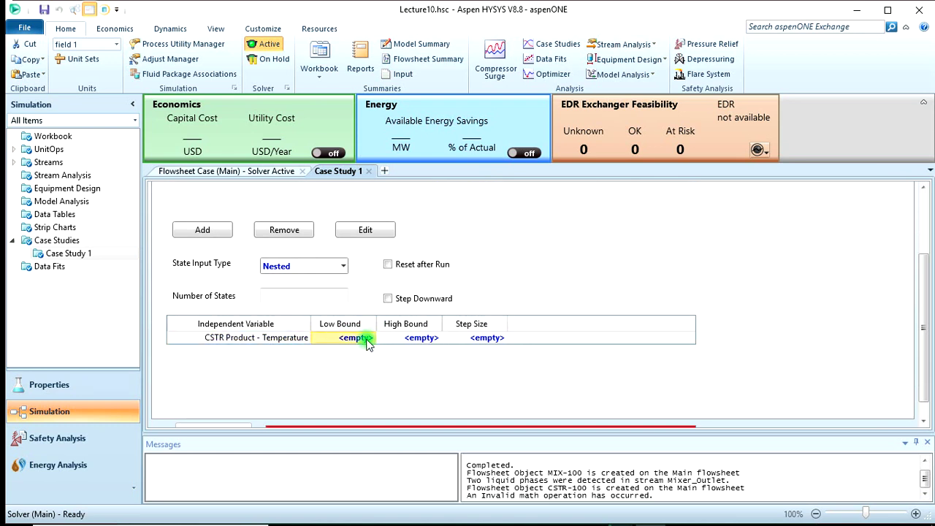
type("50")
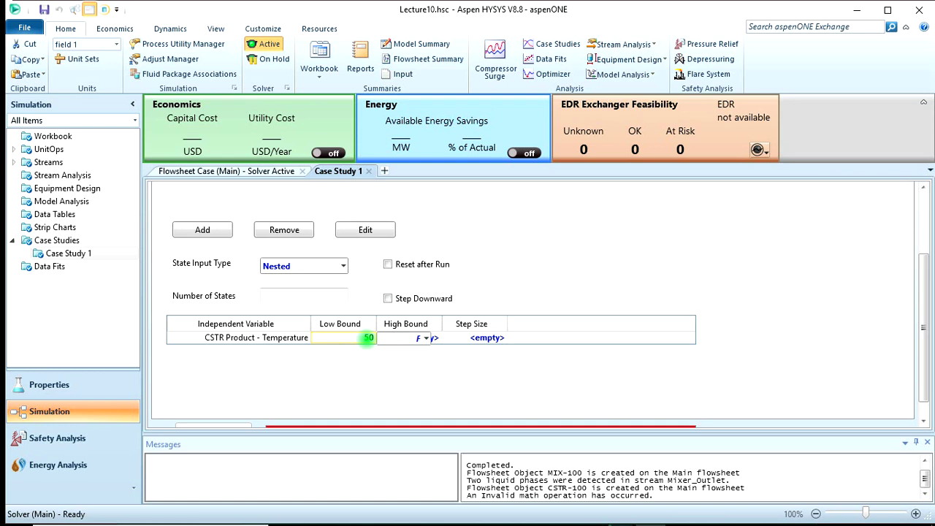
key("Return")
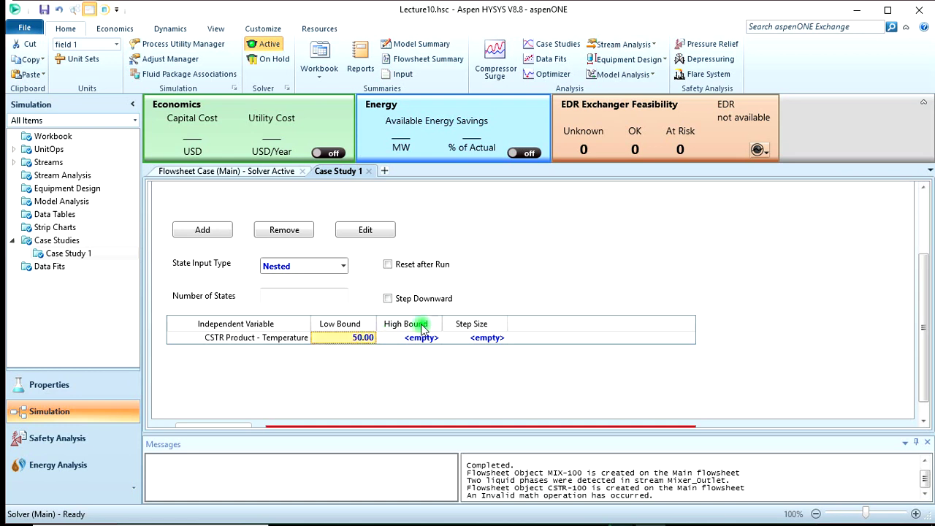
left_click(418, 342)
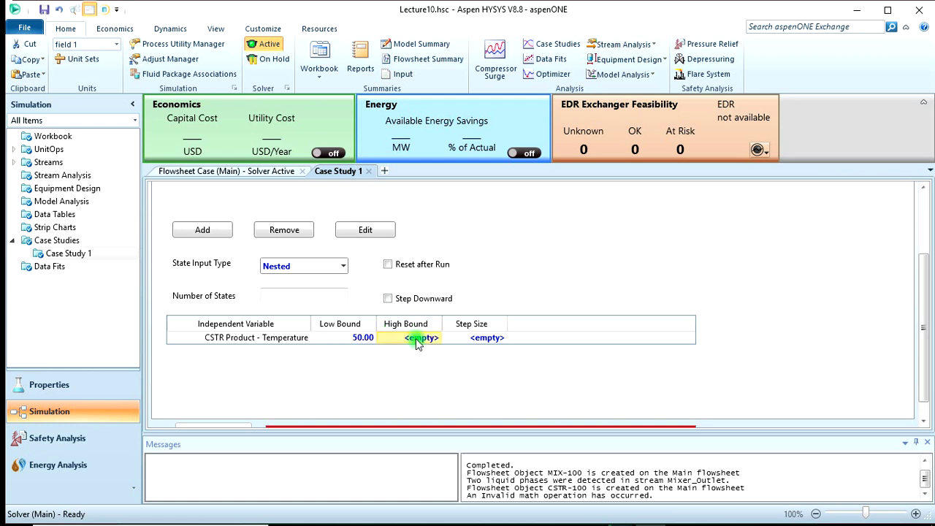
type("240")
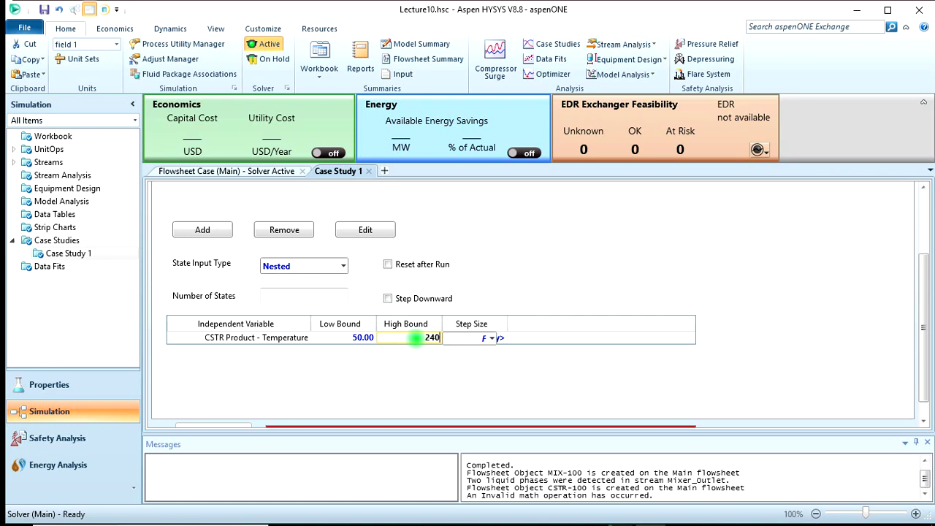
key("Return")
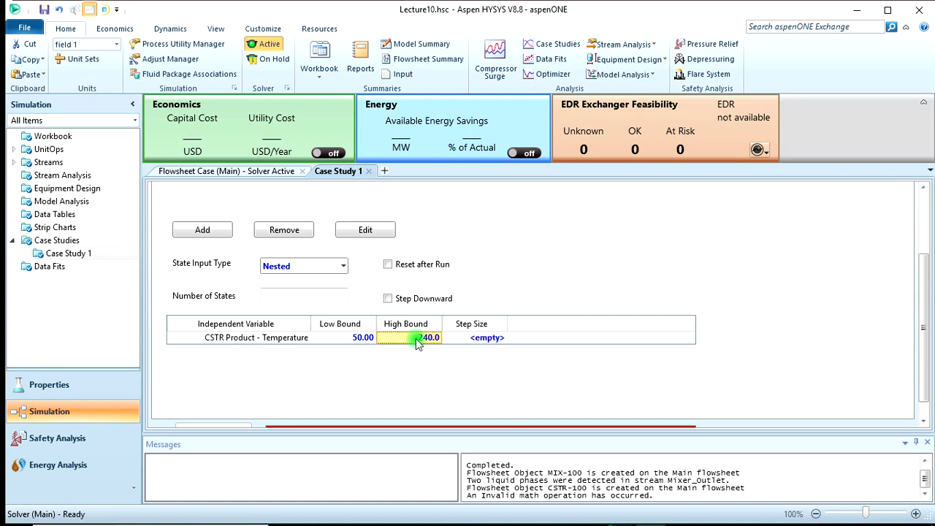
left_click(488, 340)
type("10")
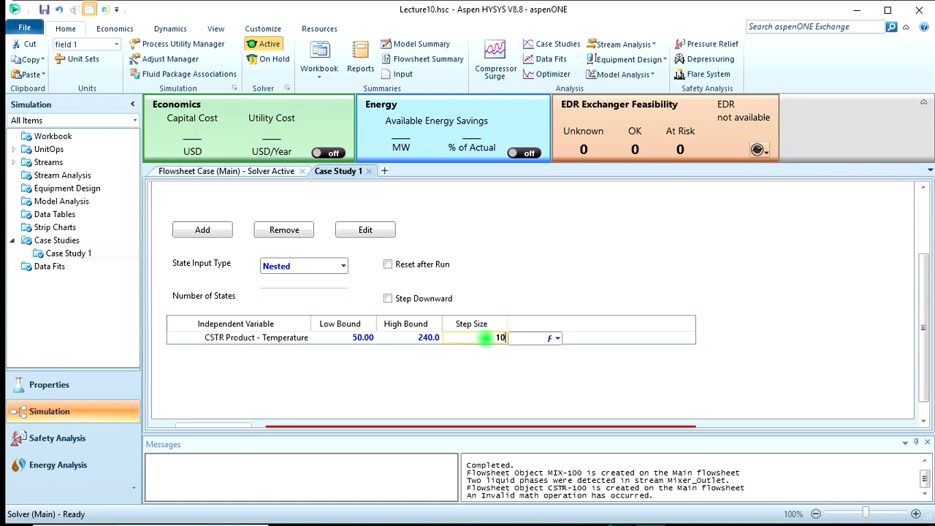
key("Return")
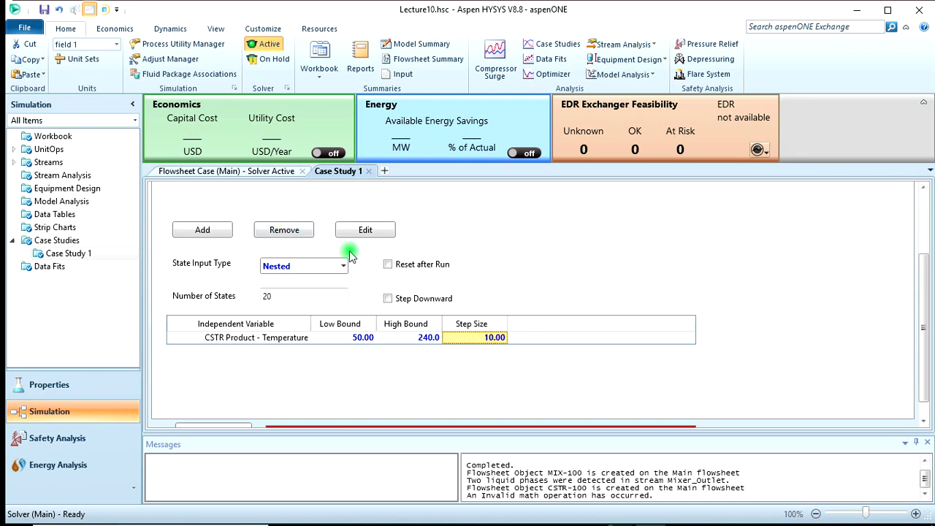
- Enable Reset after Run and run Case Study 1
left_click(388, 264)
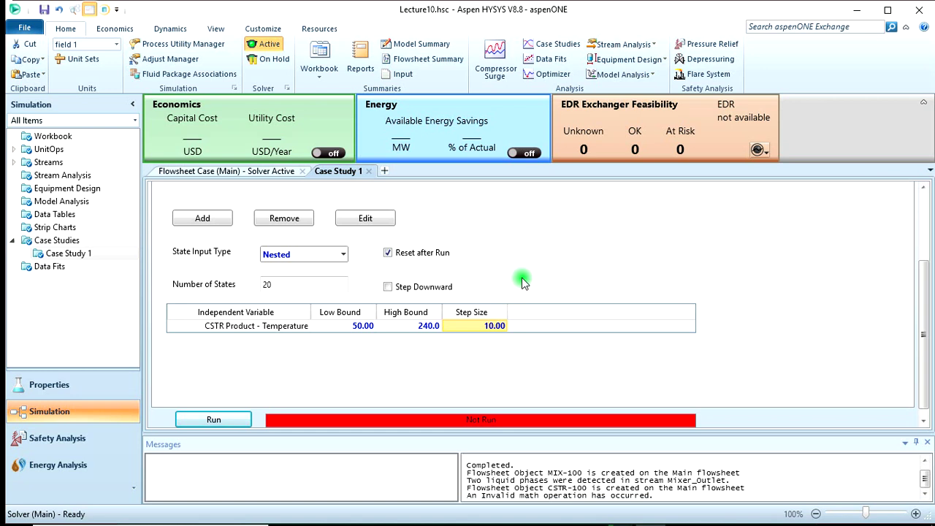
scroll(526, 274, "up", 3)
scroll(529, 275, "down", 3)
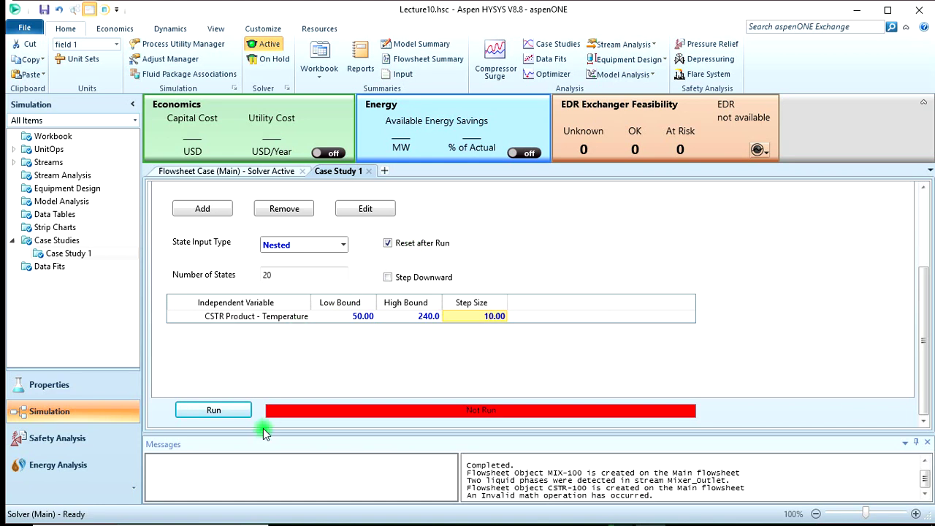
left_click(235, 409)
- Display Case Study 1's results table of conversion for each product temperature
left_click_drag(926, 314, 925, 211)
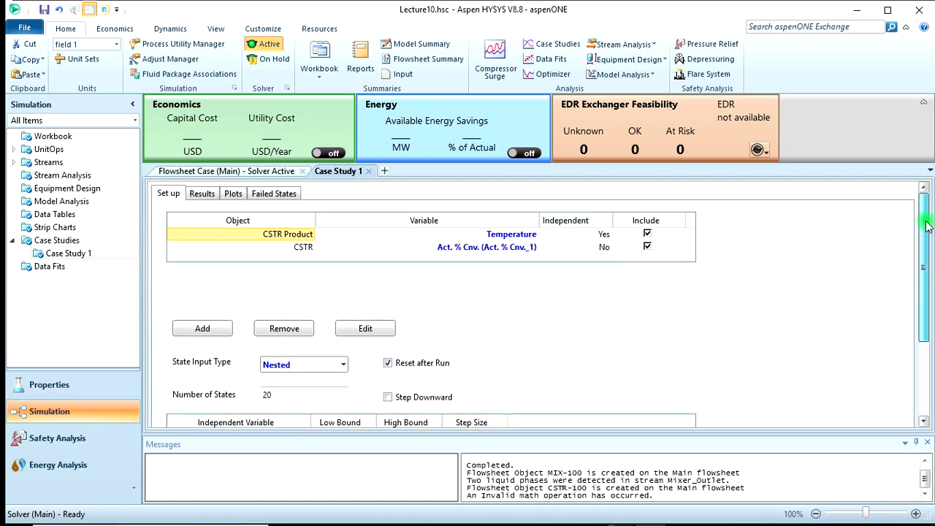
left_click(201, 192)
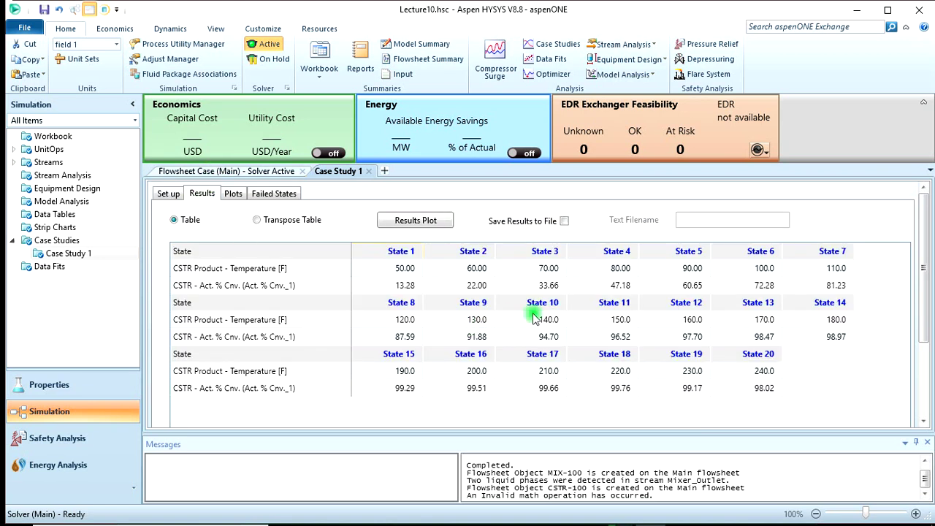
- View the conversion-versus-temperature plot with Messages hidden, then close Case Study 1
left_click(231, 196)
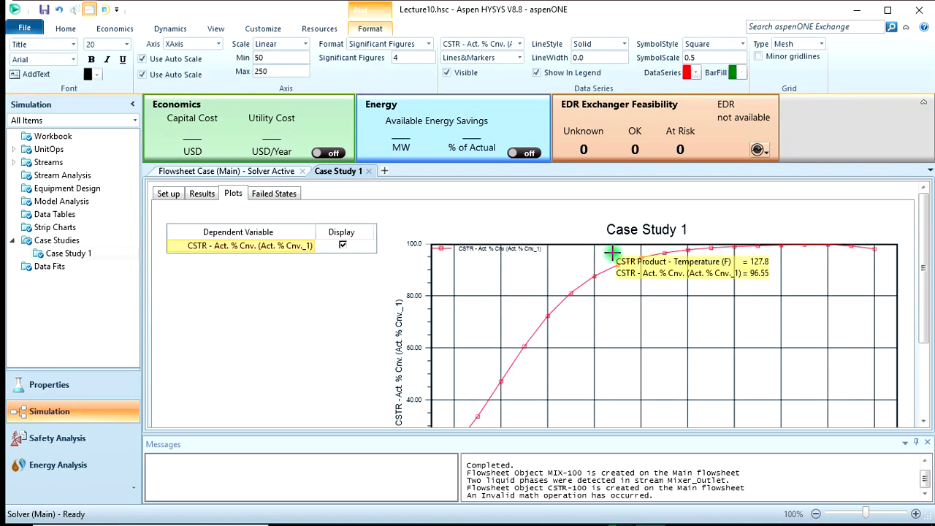
left_click(86, 13)
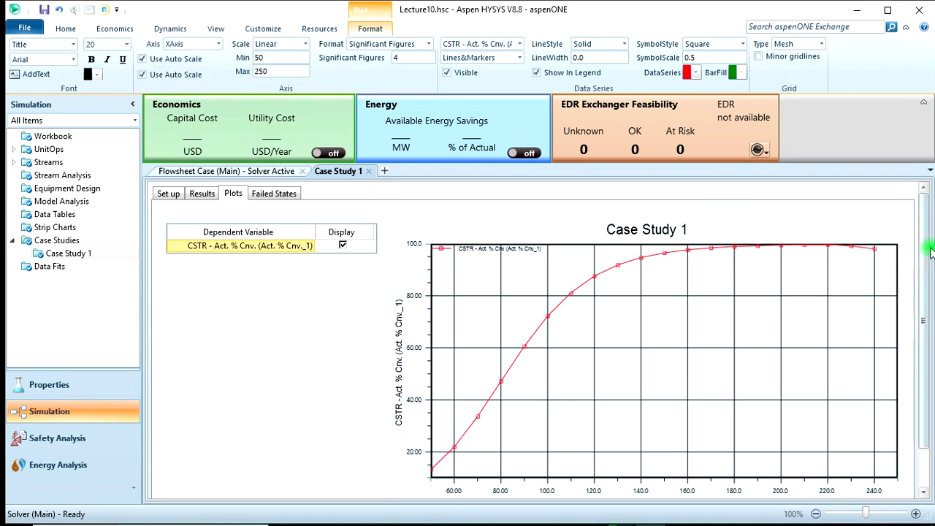
left_click_drag(927, 247, 925, 265)
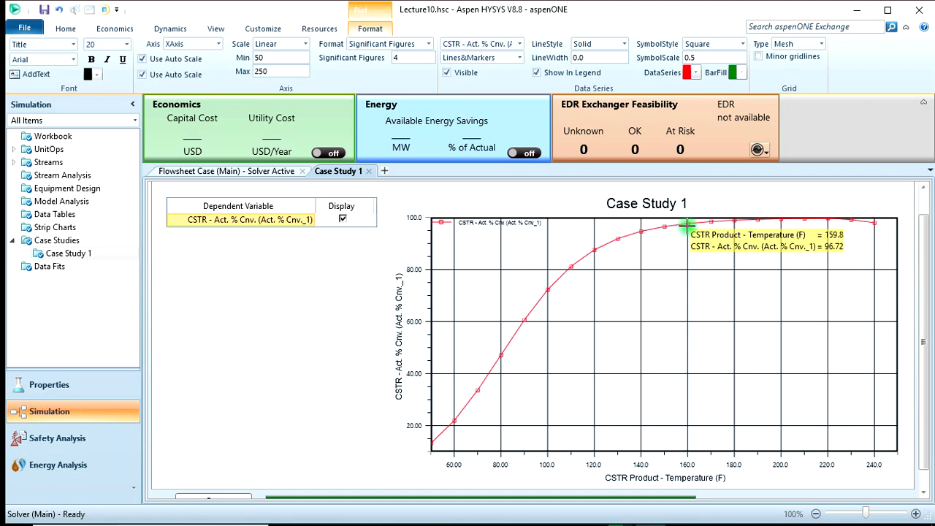
left_click(368, 171)
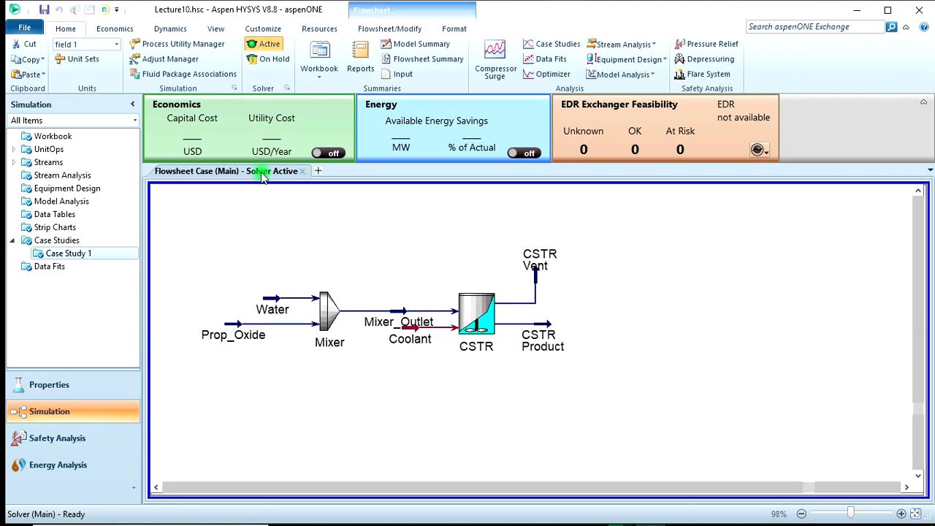
- Change the CSTR Product temperature to 160 F and verify the Rxn-1 conversion reads 97.70%
double_click(475, 315)
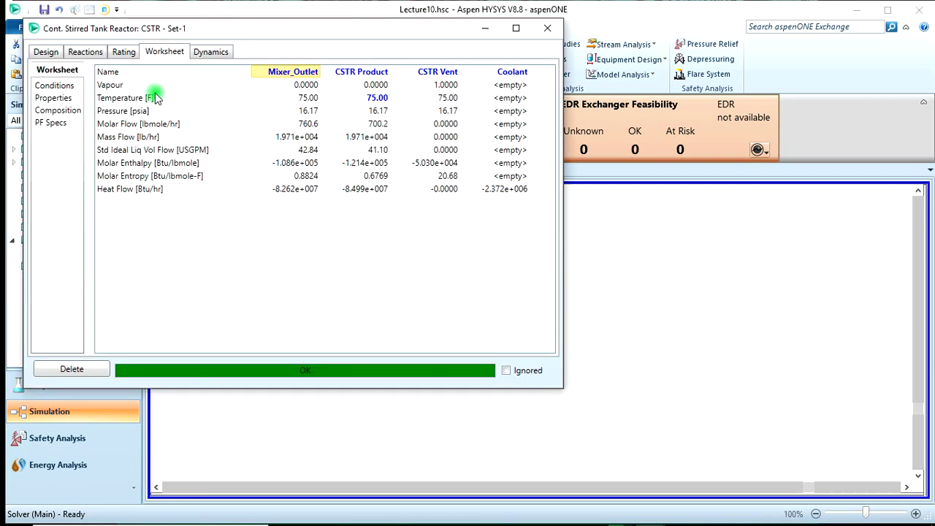
left_click(363, 99)
type("15")
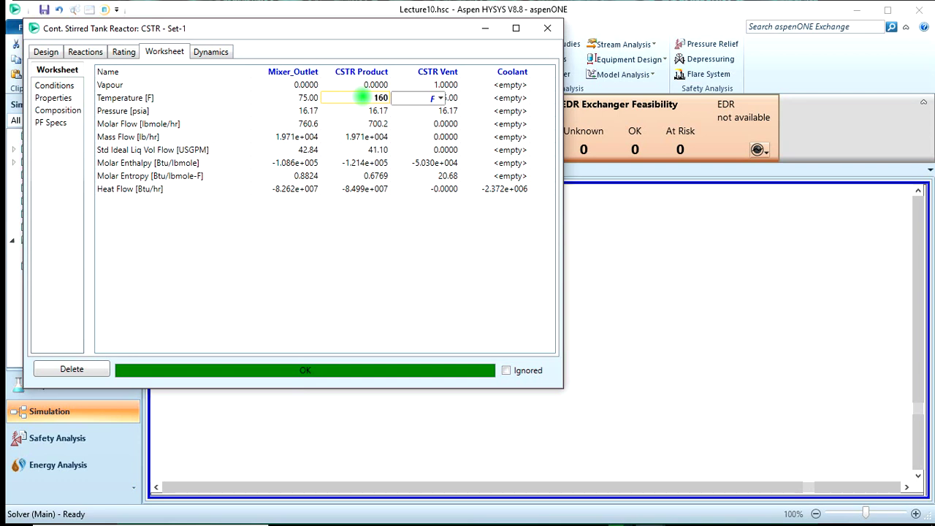
type("0")
key("Return")
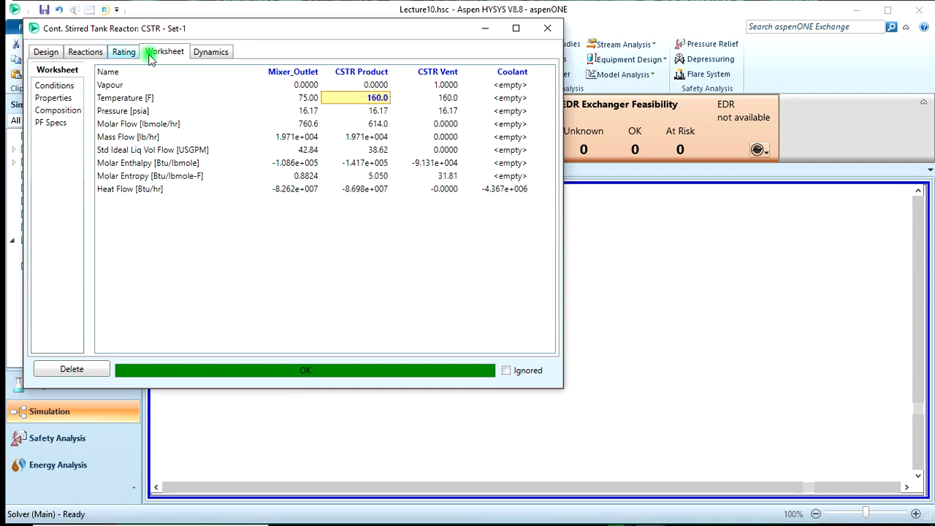
left_click(93, 52)
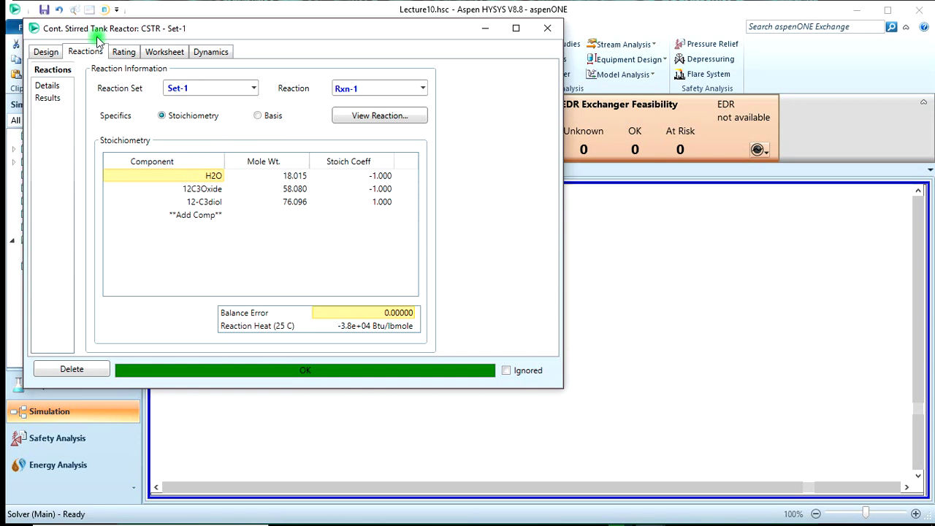
left_click(48, 98)
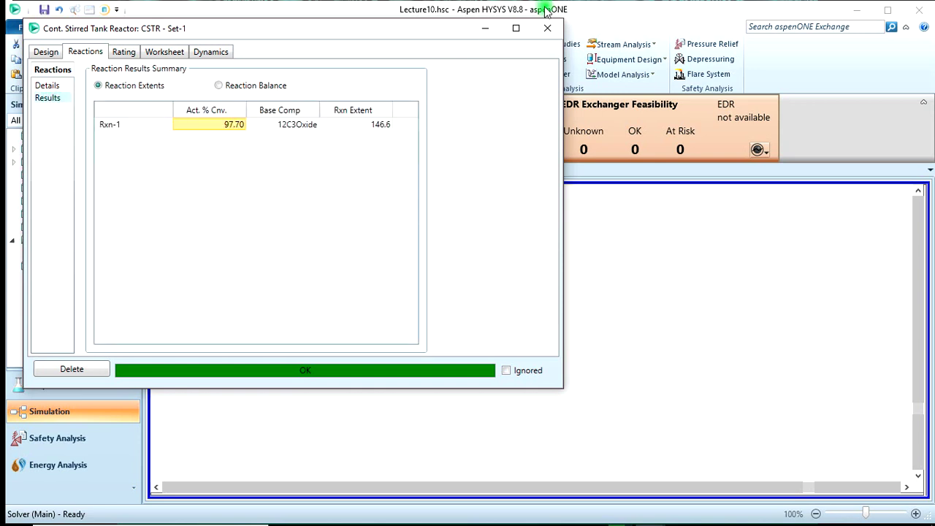
left_click(545, 29)
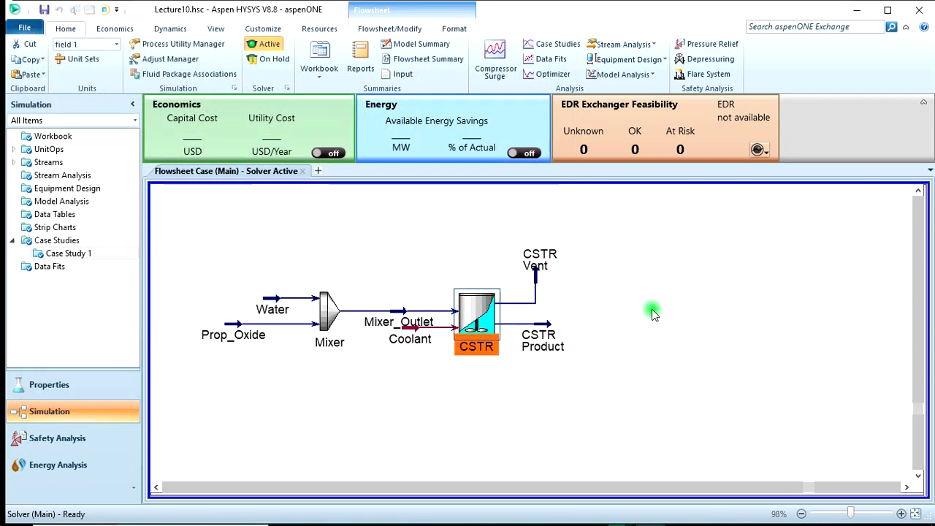